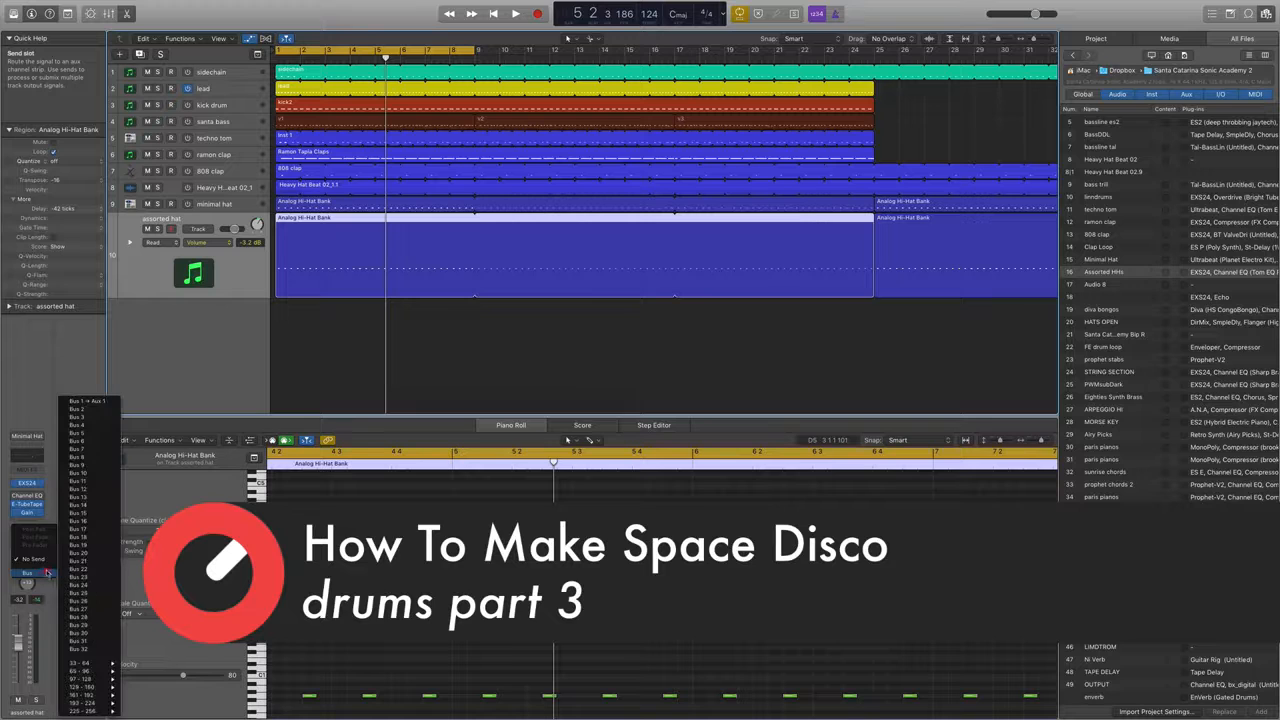
Route a send from the assorted hat channel to Bus 2 and check the new aux channel's input options
left_click(92, 414)
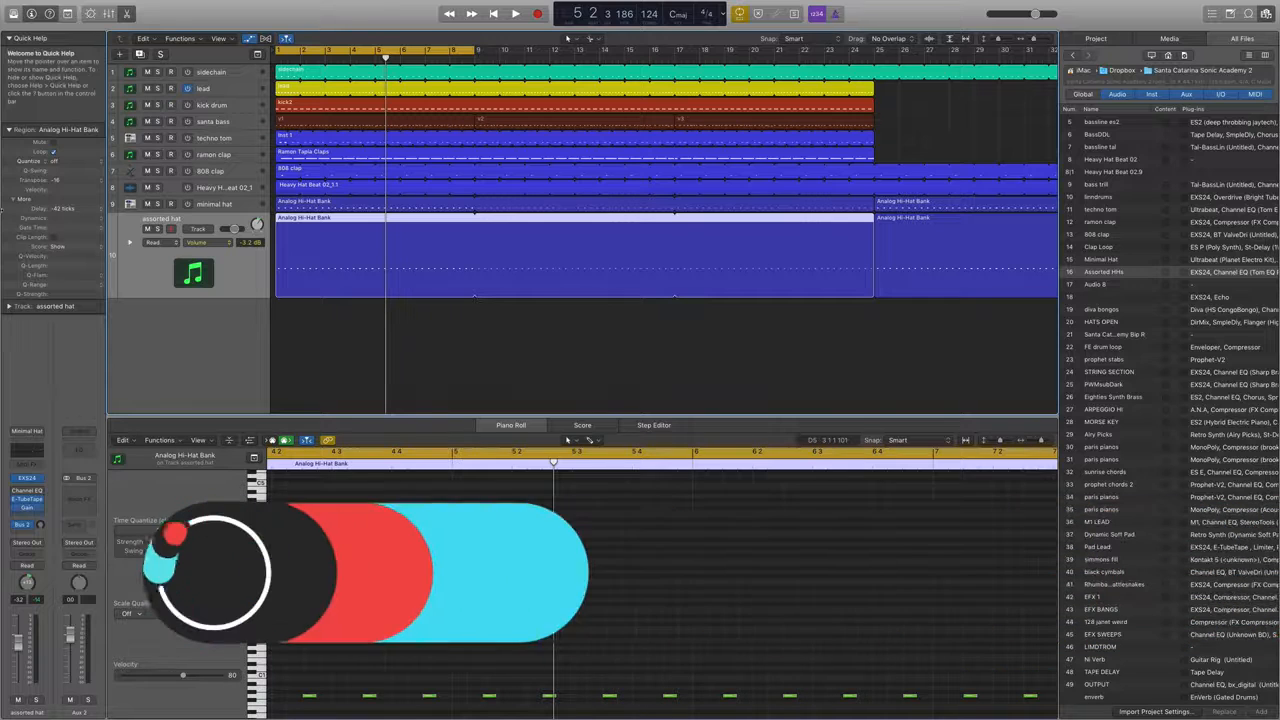
left_click(93, 479)
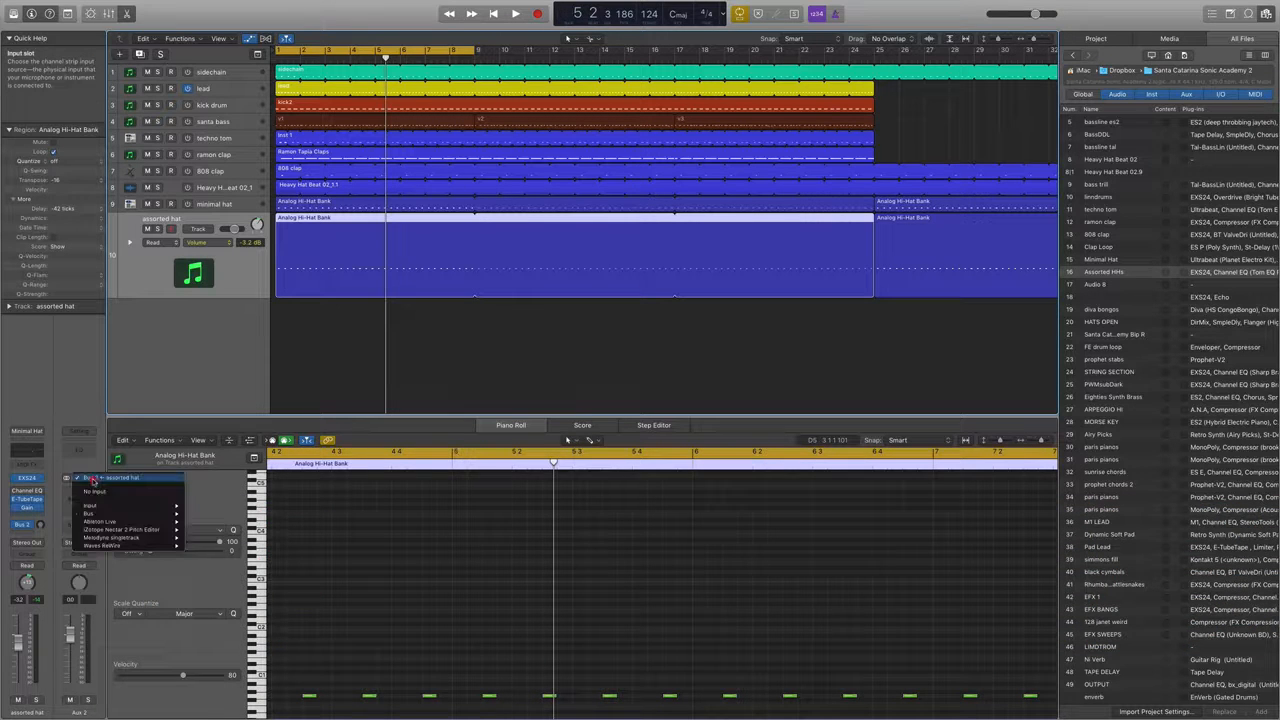
left_click(88, 457)
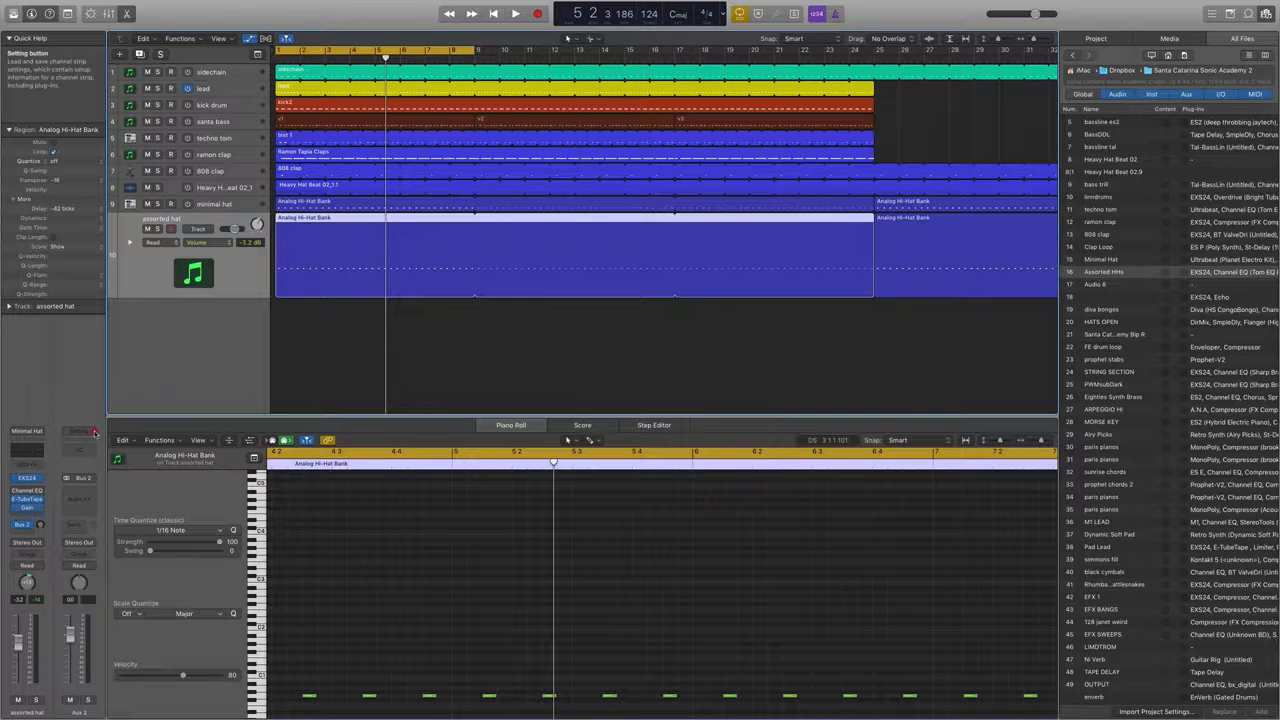
Load the Shared Aux Small Hall setting 1.3s Diffuse Hall on the Bus 2 aux channel and play the arrangement briefly
left_click(94, 432)
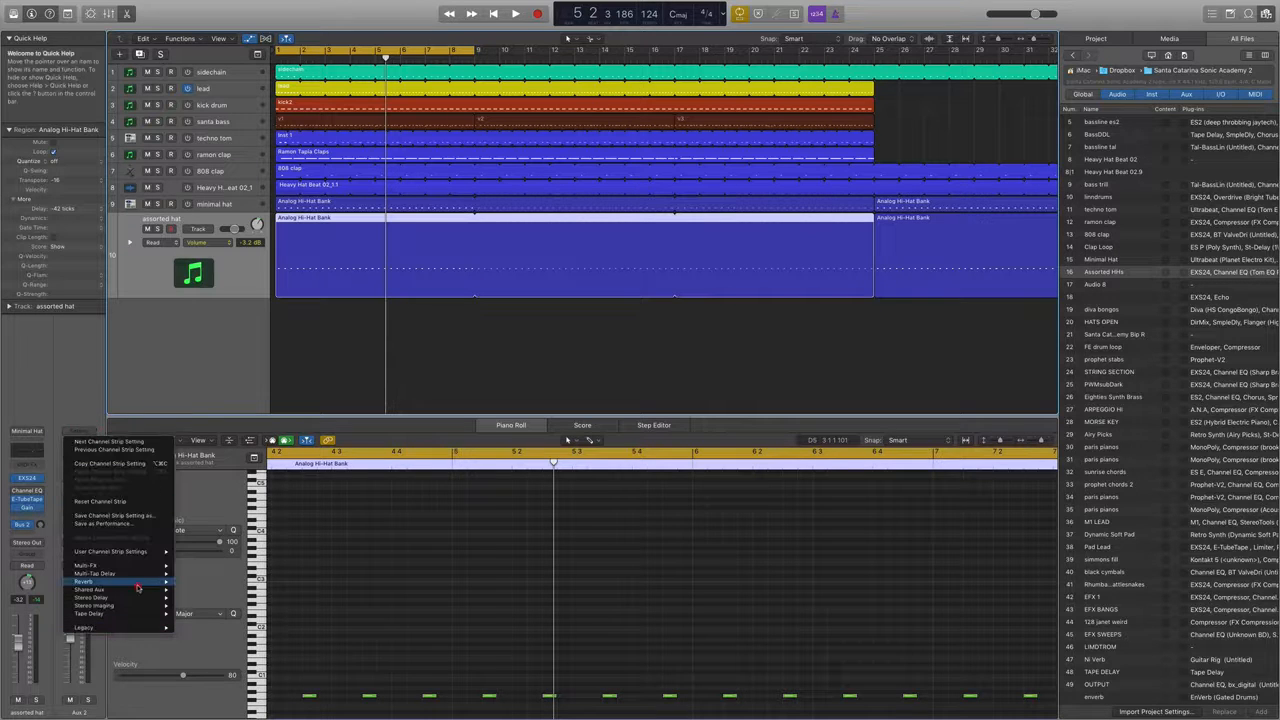
mouse_move(138, 591)
mouse_move(227, 598)
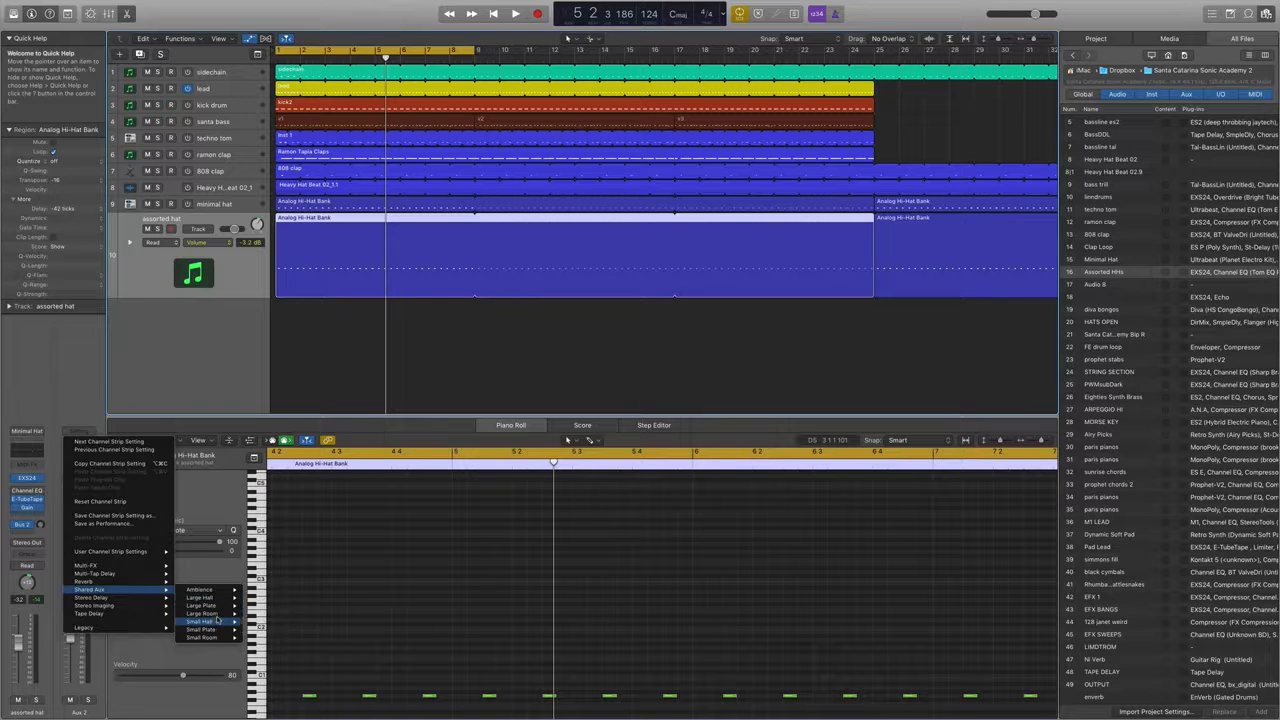
mouse_move(216, 622)
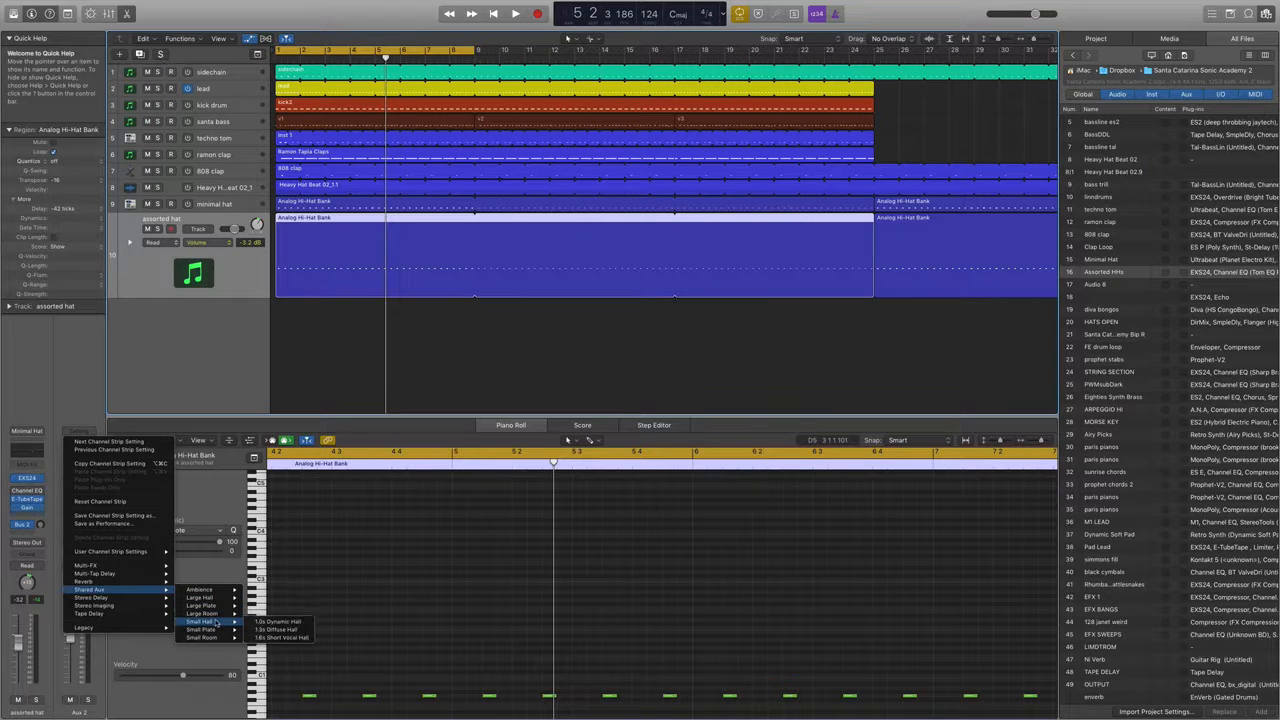
left_click(299, 630)
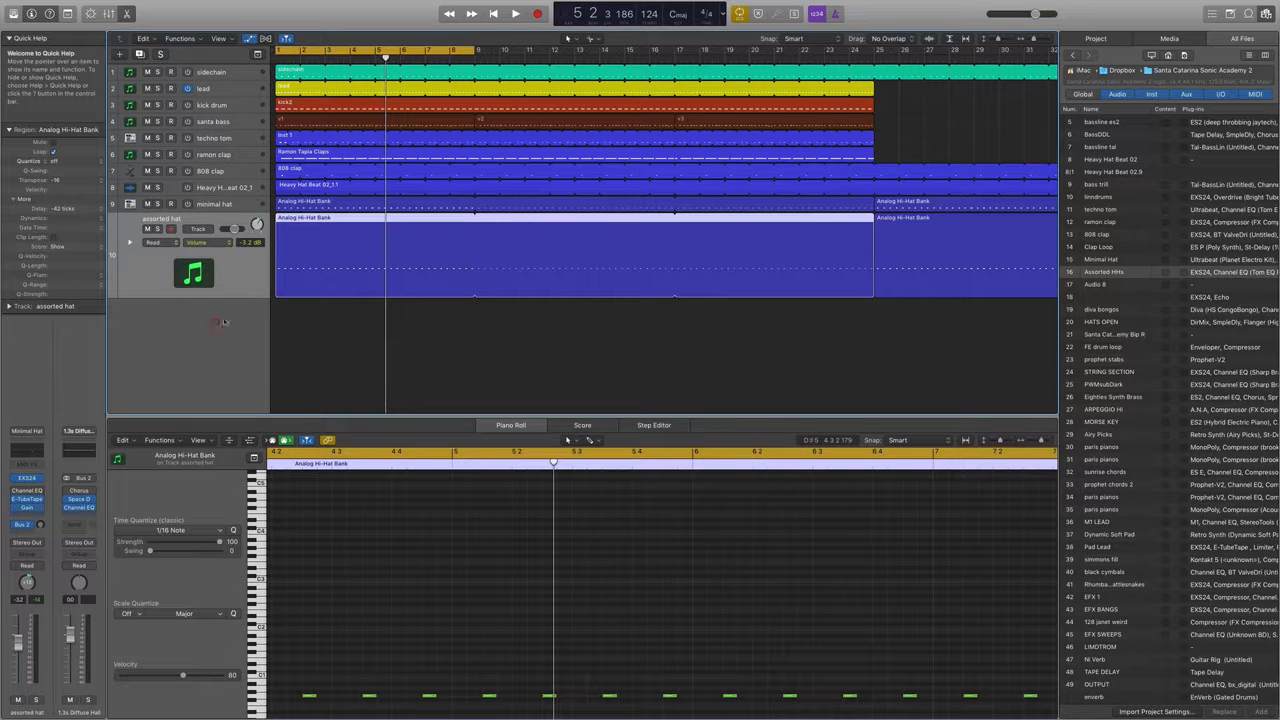
key("space")
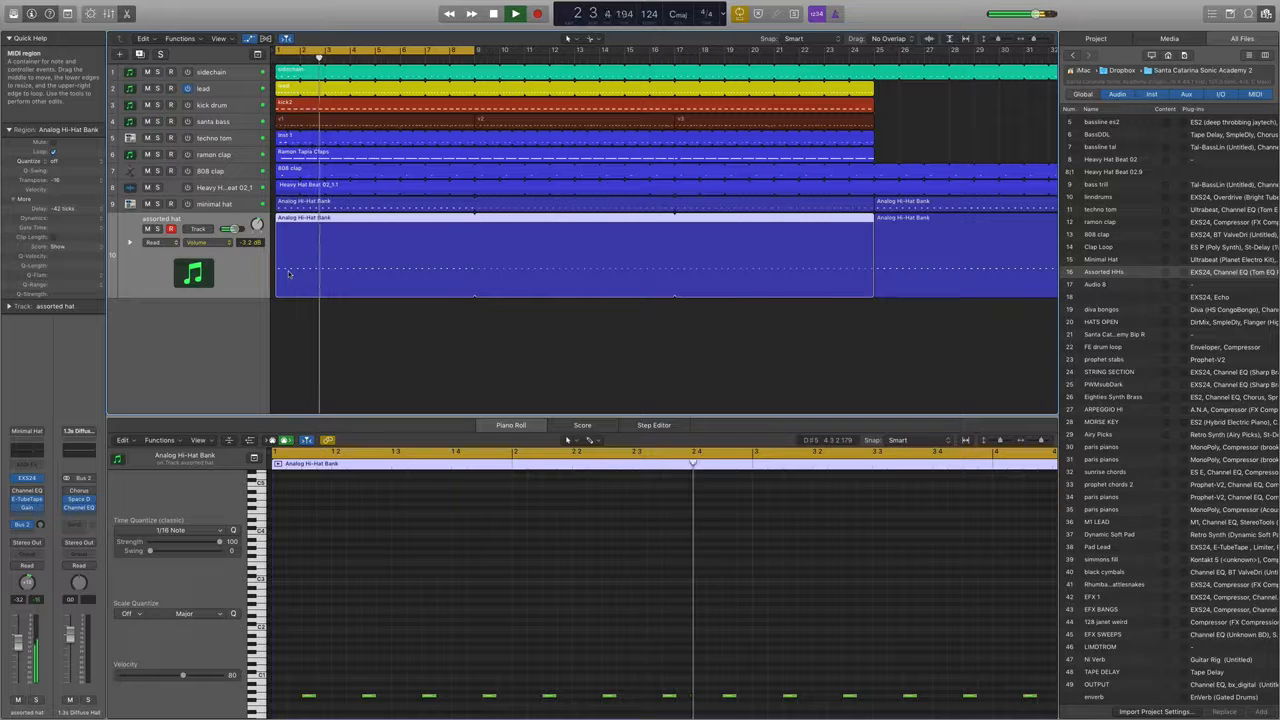
key("space")
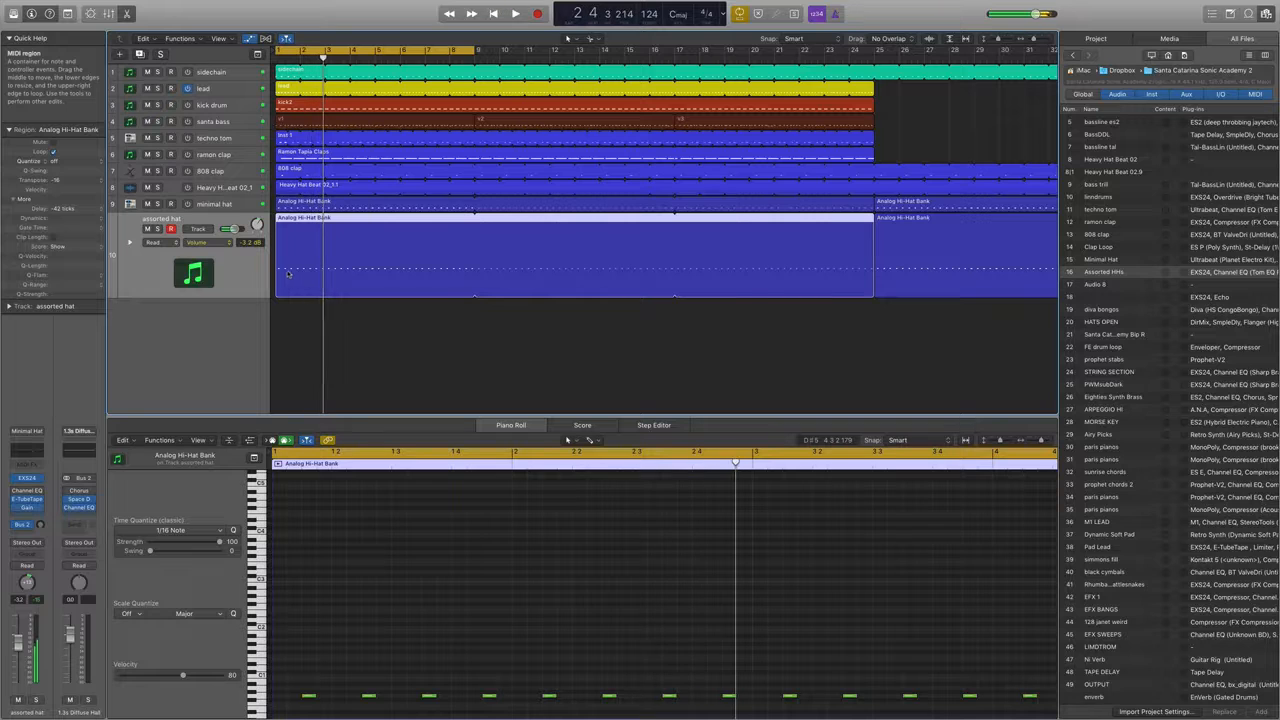
Create one new software instrument track and load the EXS24 sampler on it
left_click(120, 55)
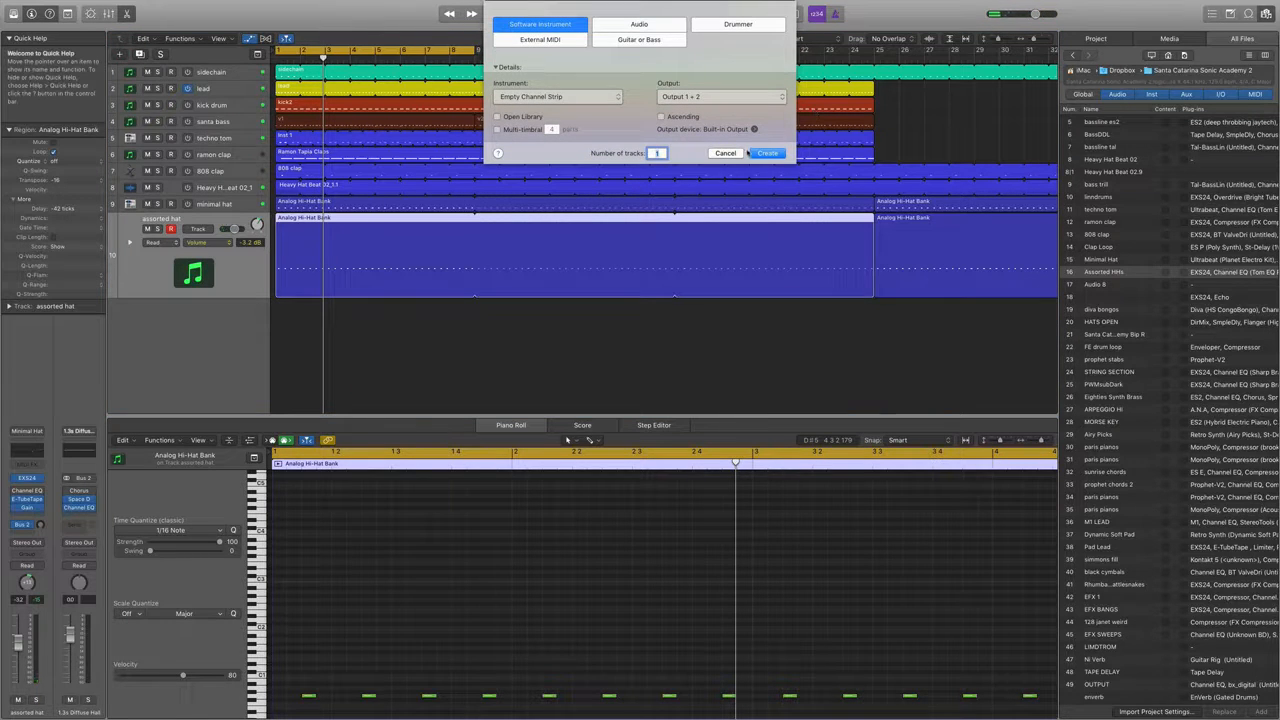
left_click(762, 153)
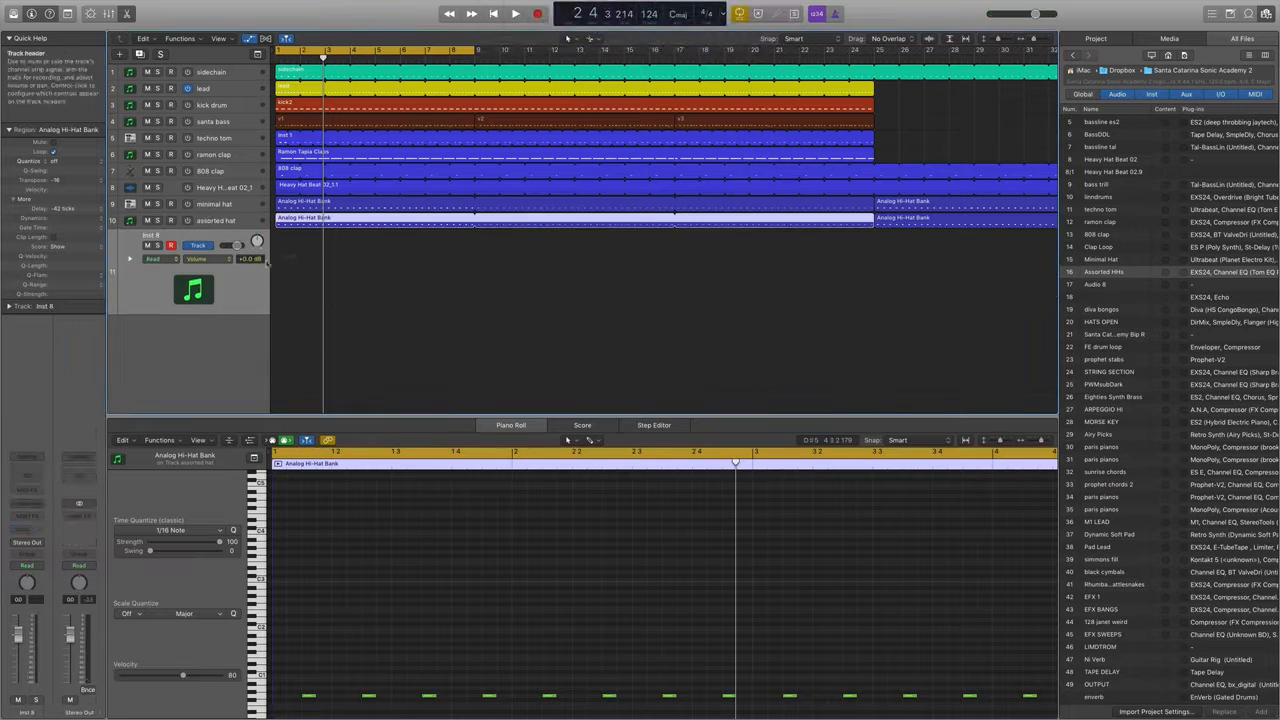
left_click(41, 505)
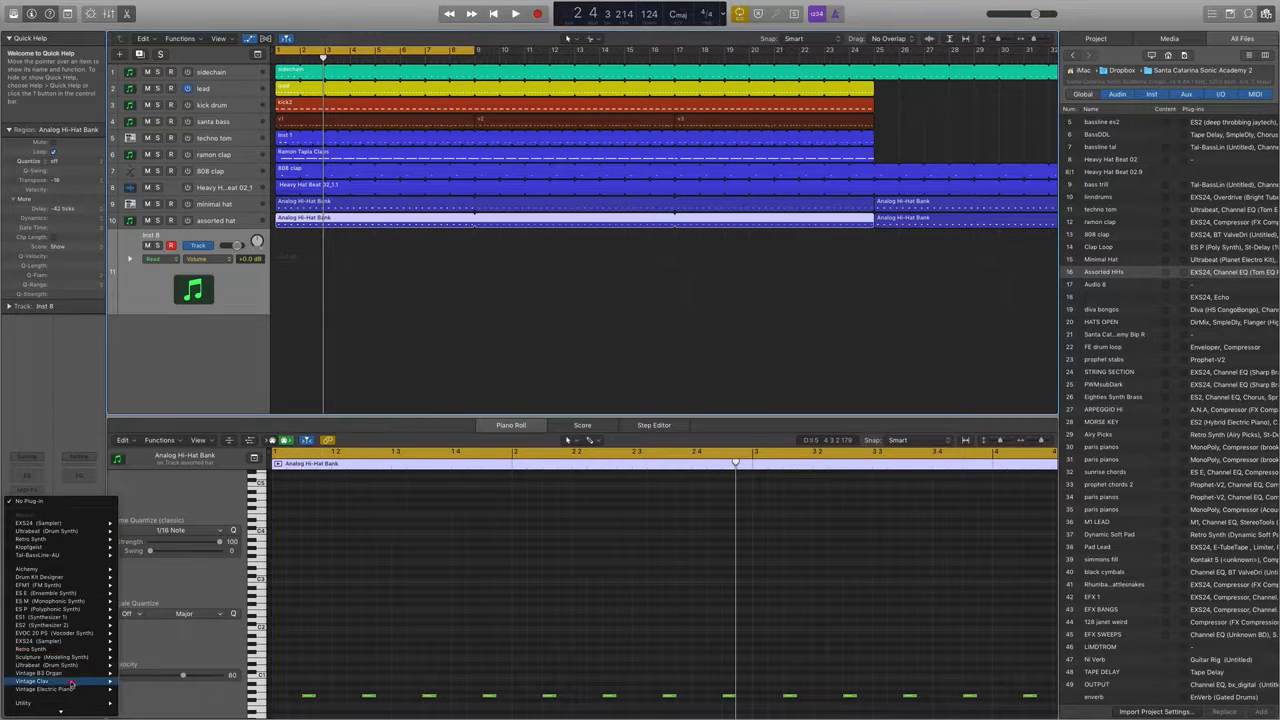
left_click(48, 522)
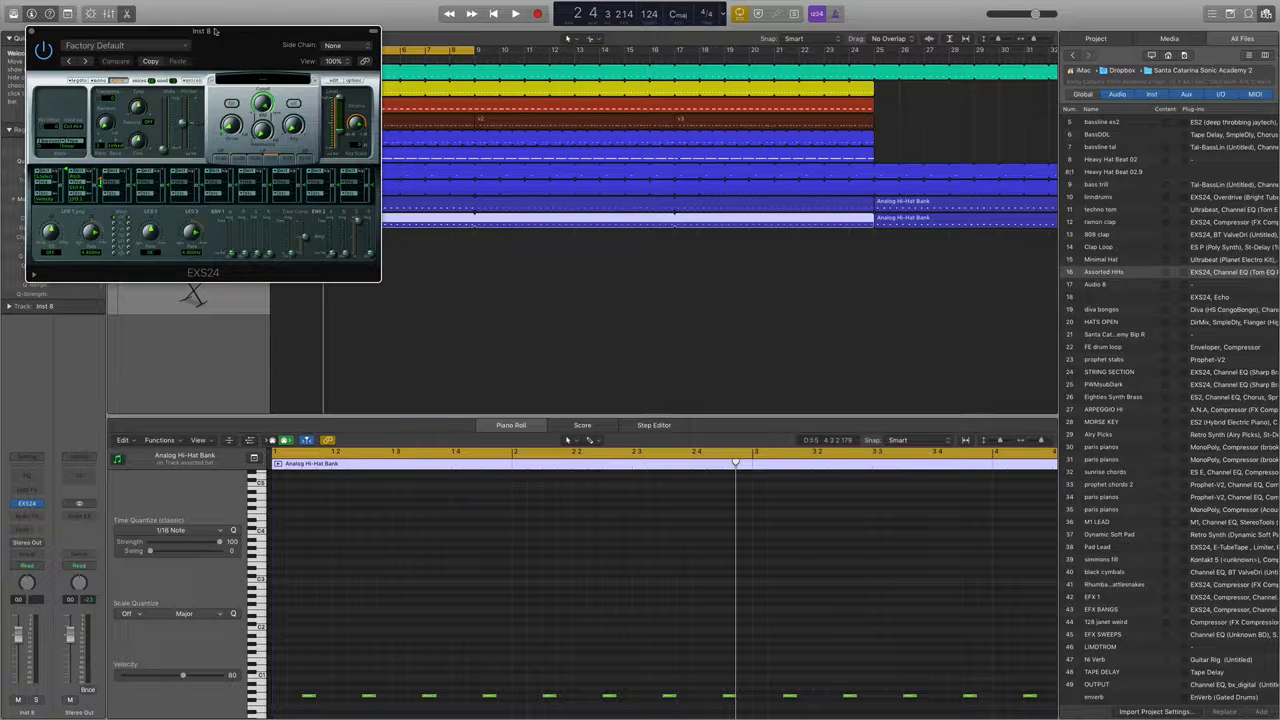
left_click_drag(213, 29, 423, 25)
Filter the EXS24 instrument list by "linn" and load the Linn 9000 Stereo instrument
left_click(482, 78)
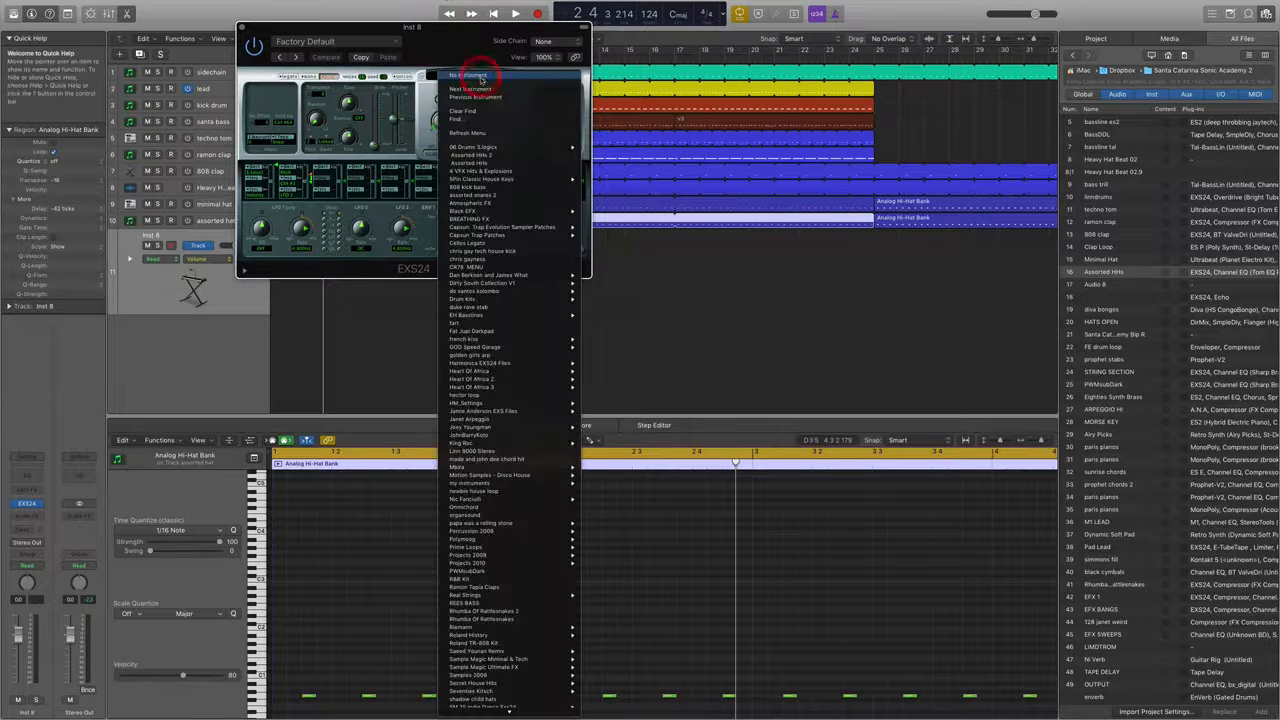
left_click(471, 119)
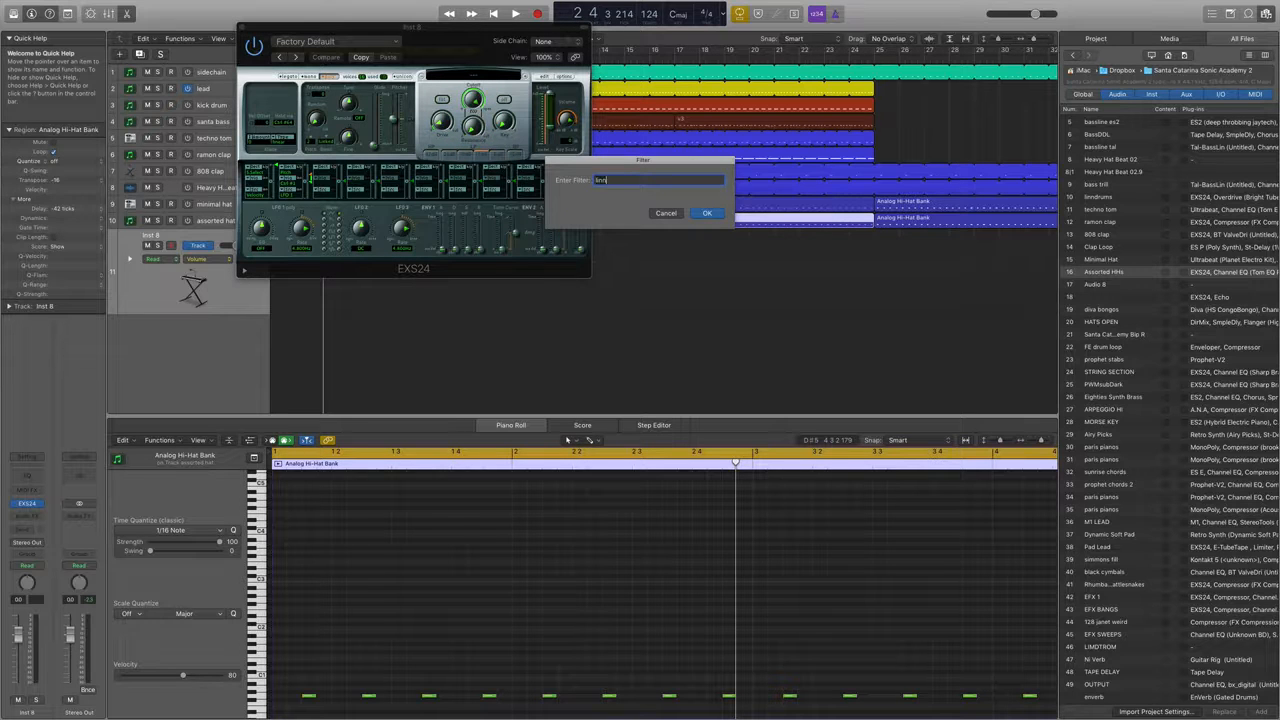
key("Return")
left_click(480, 78)
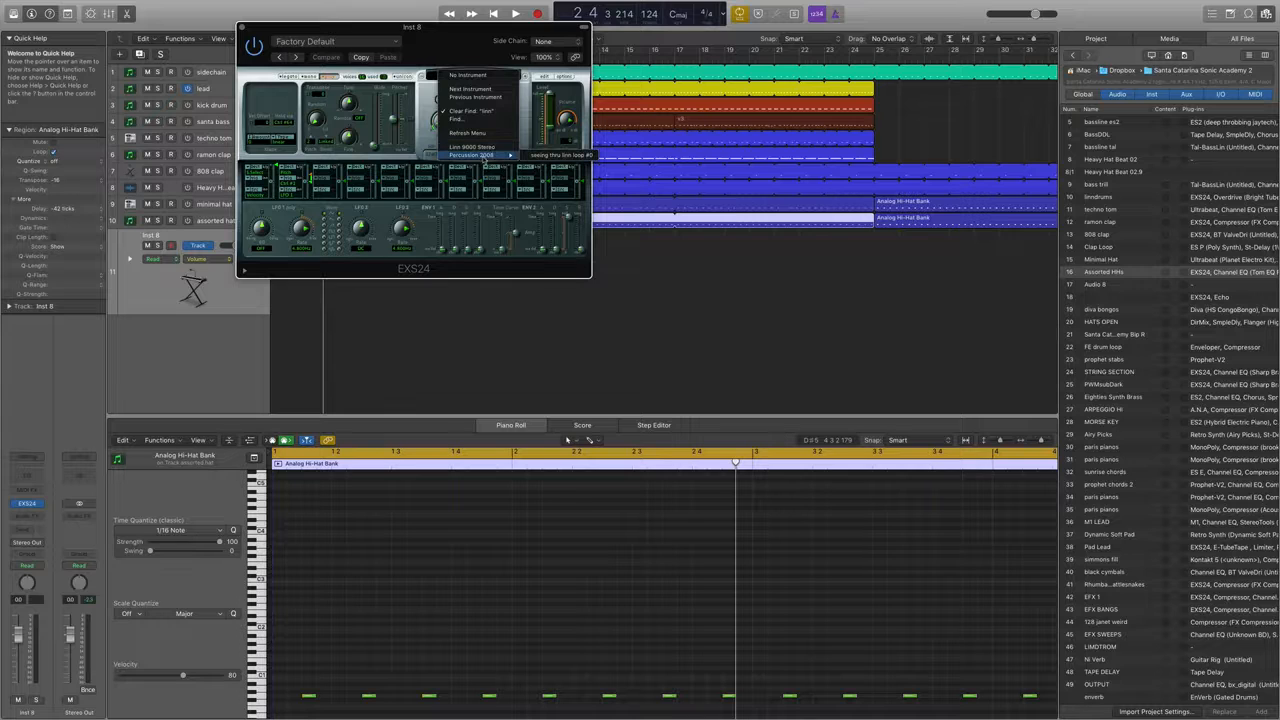
left_click(484, 147)
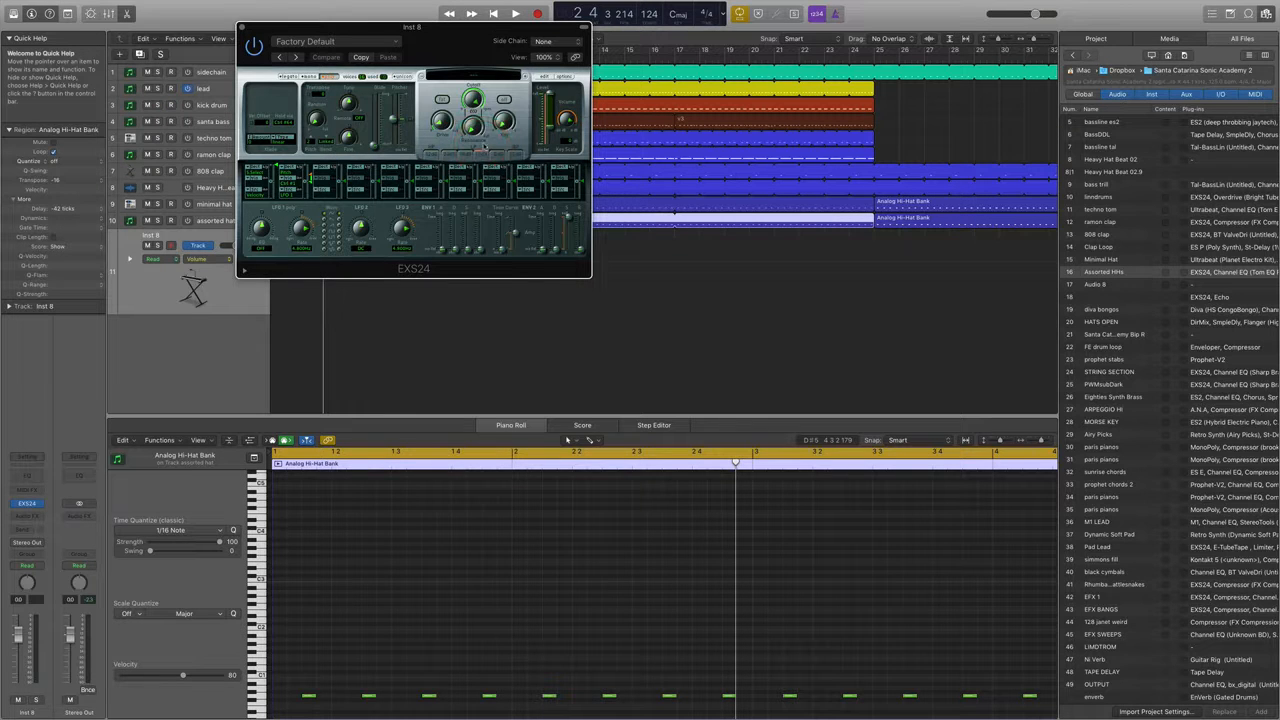
left_click_drag(385, 30, 689, 203)
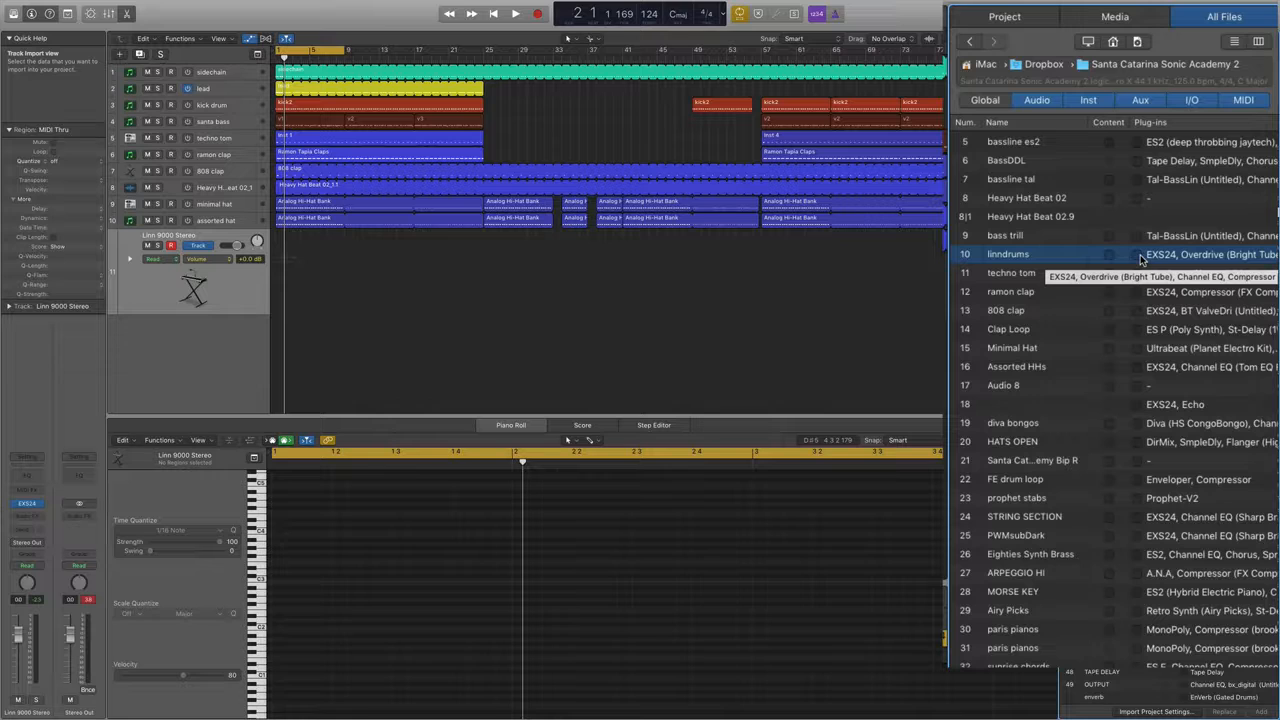
Import the linndrums track from Santa Catarina Sonic Academy 2 with its content and plug-ins, and select it
left_click(1138, 258)
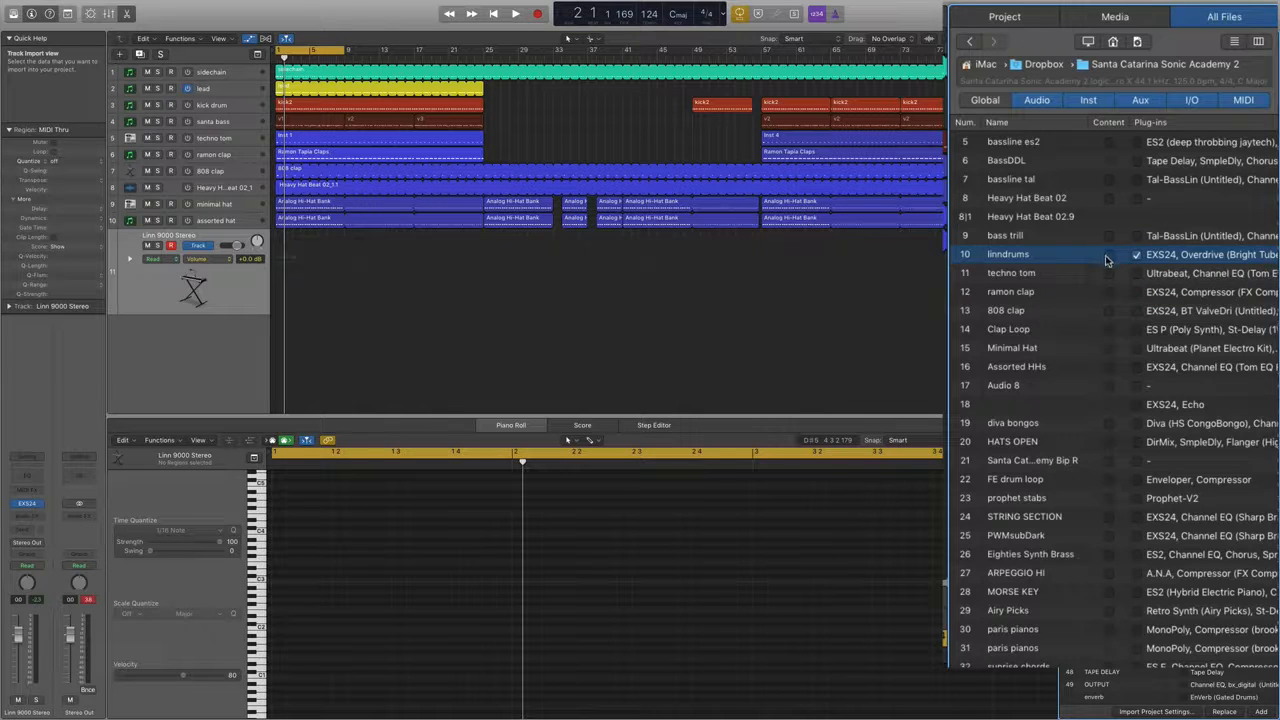
left_click(1107, 255)
left_click(1261, 711)
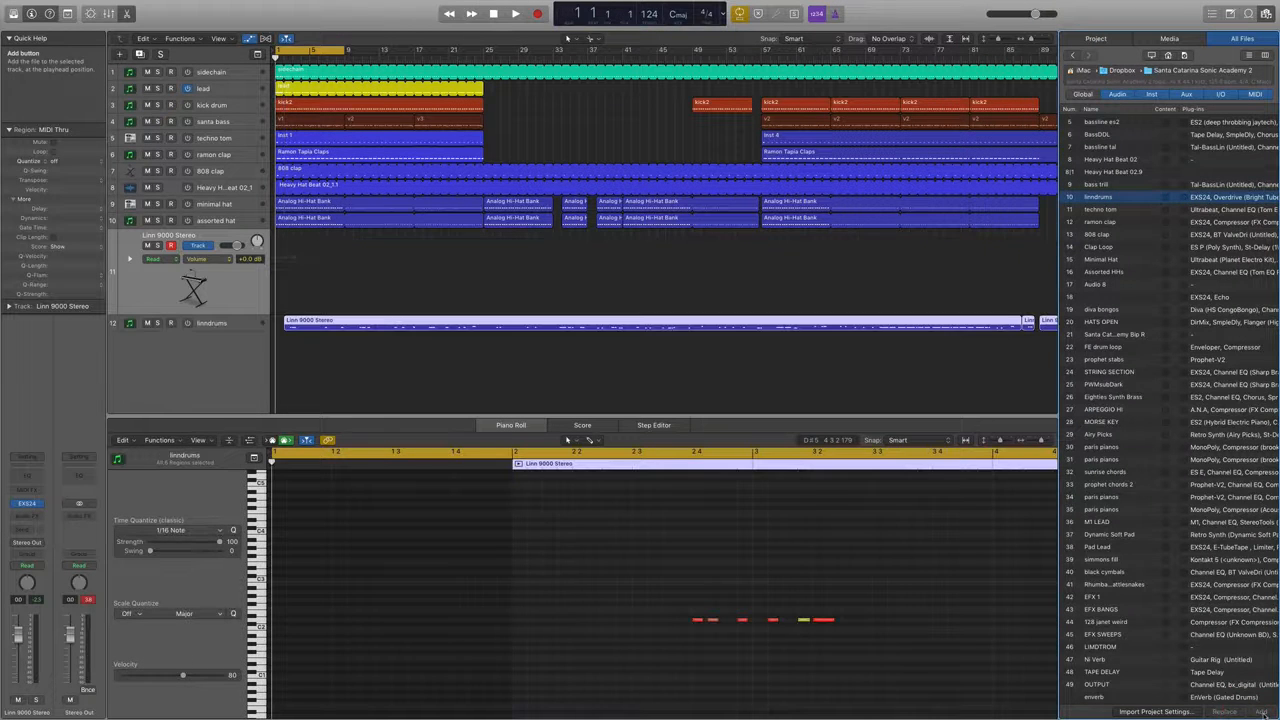
left_click(218, 325)
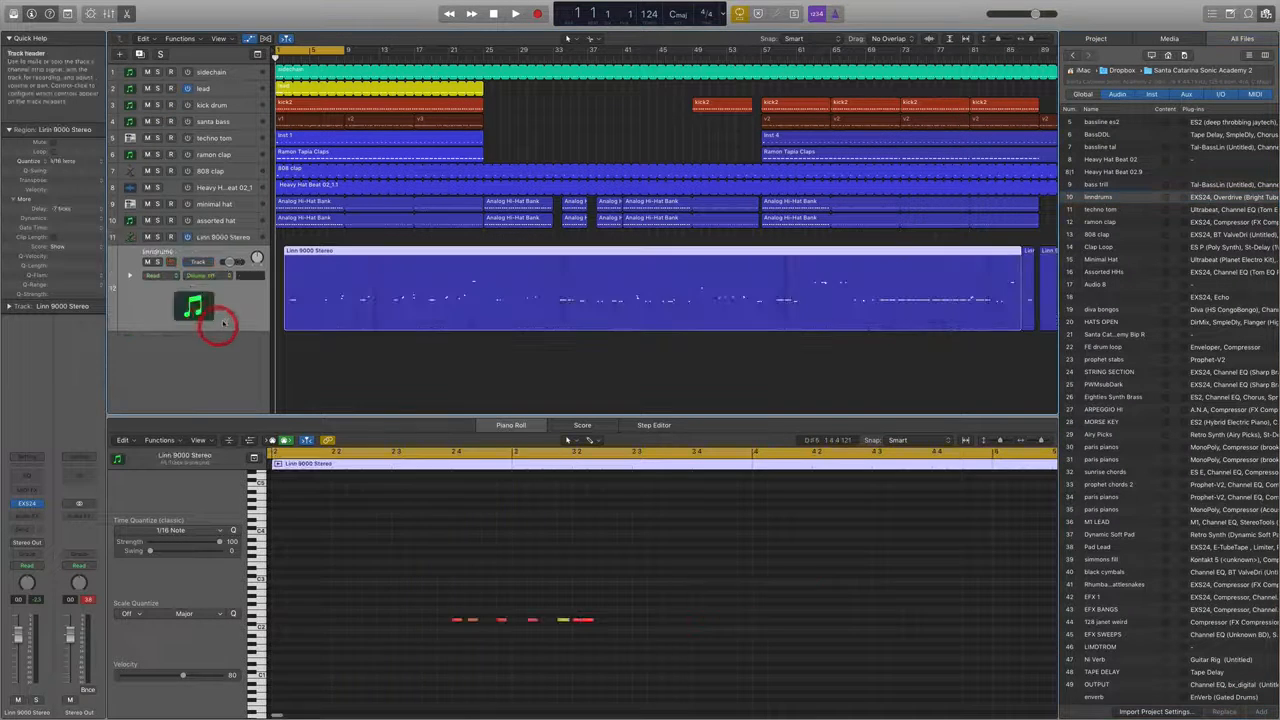
Examine the full note pattern of the first Linn 9000 Stereo region on the linndrums track
key("super+Left")
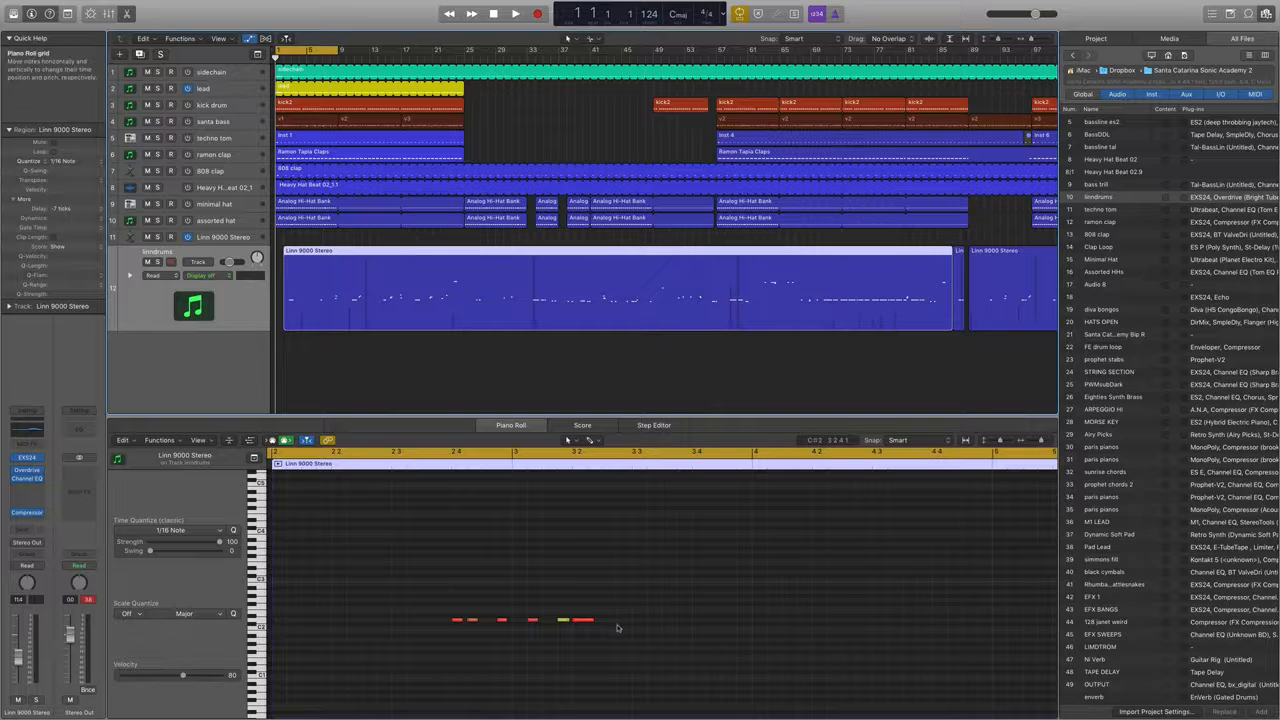
key("super+Left")
key("super+Left")
key("super+Left")
key("super+Right")
key("super+Right")
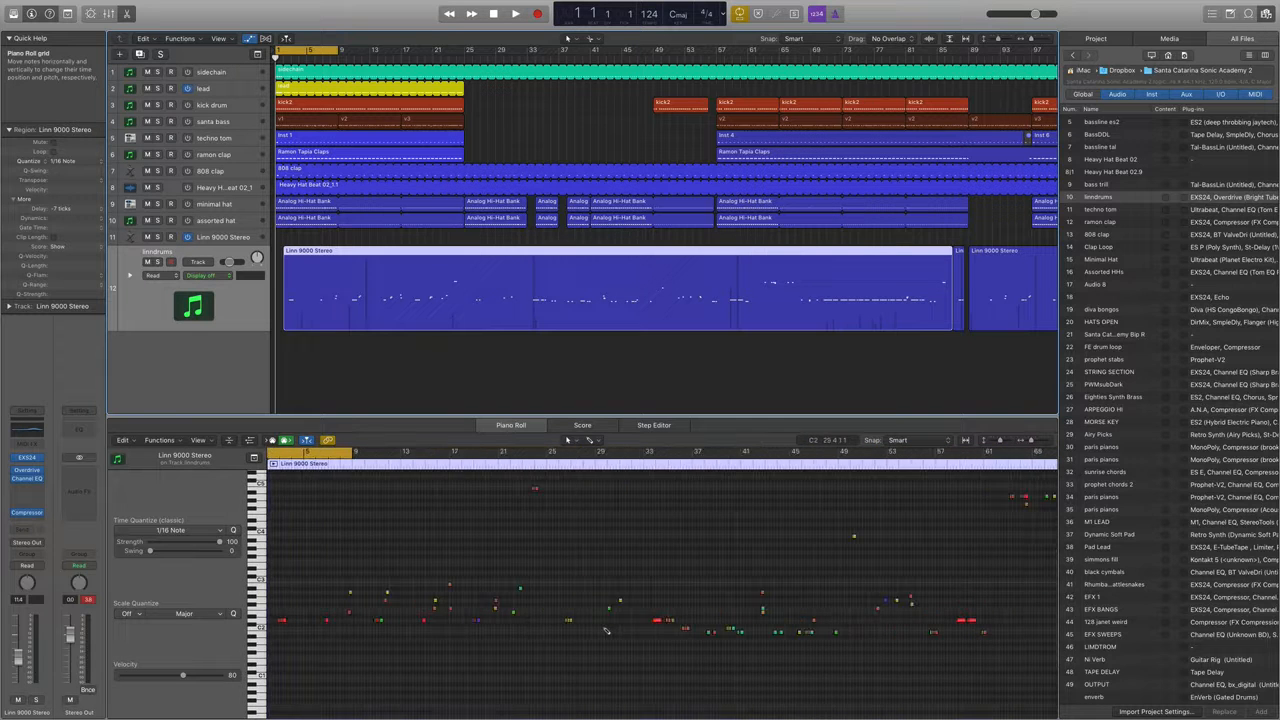
key("super+Left")
key("super+Left")
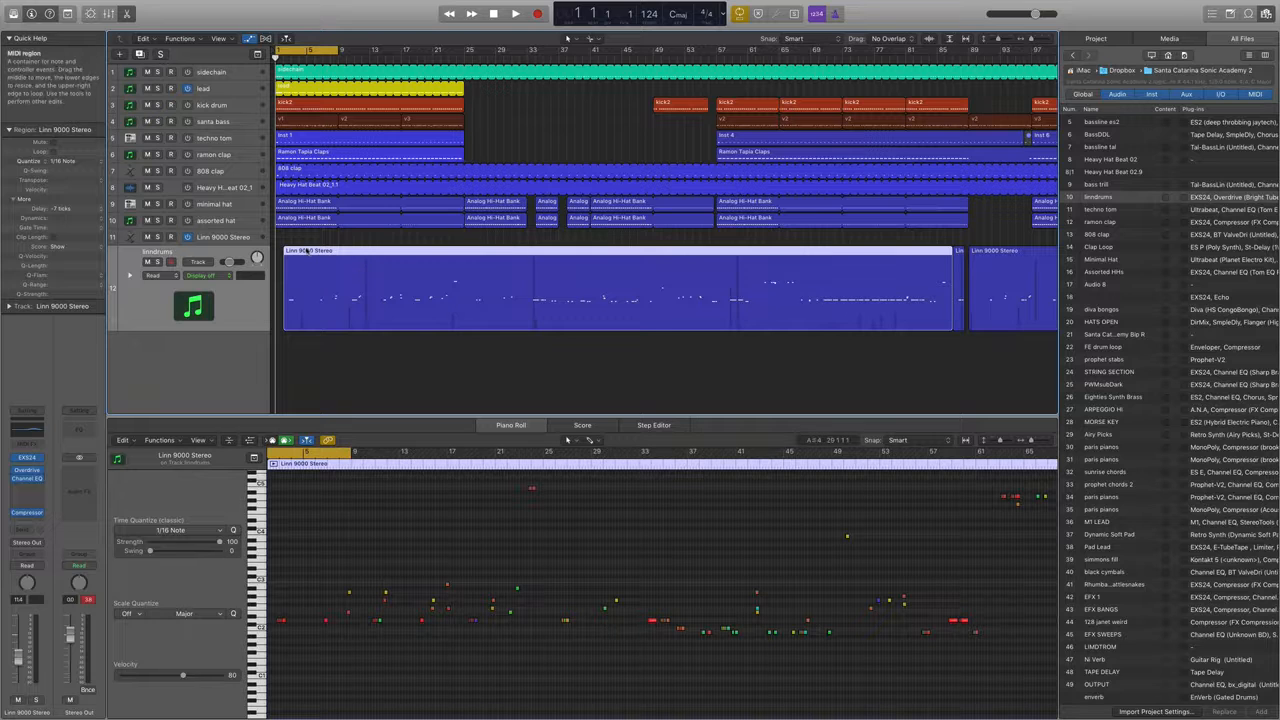
Play the arrangement from bar 1 with the cycle switched off to hear the linndrums in context, and stop around bar 13
left_click(515, 13)
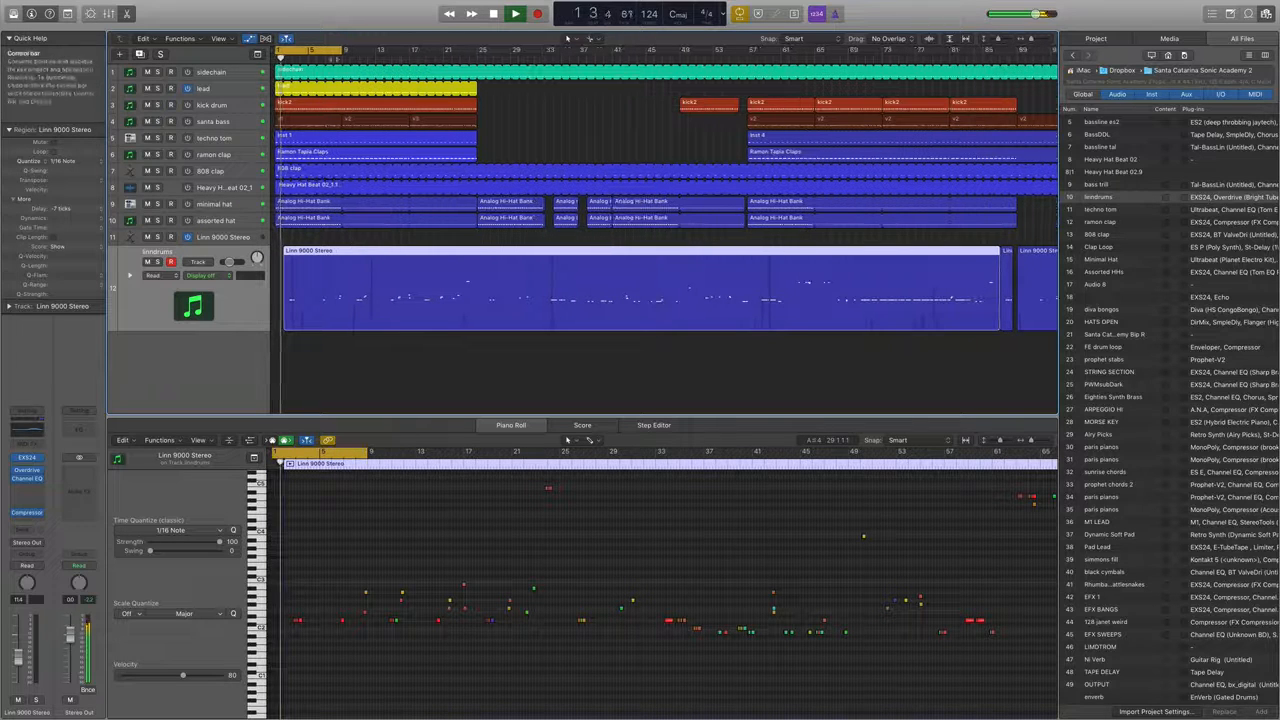
left_click(330, 50)
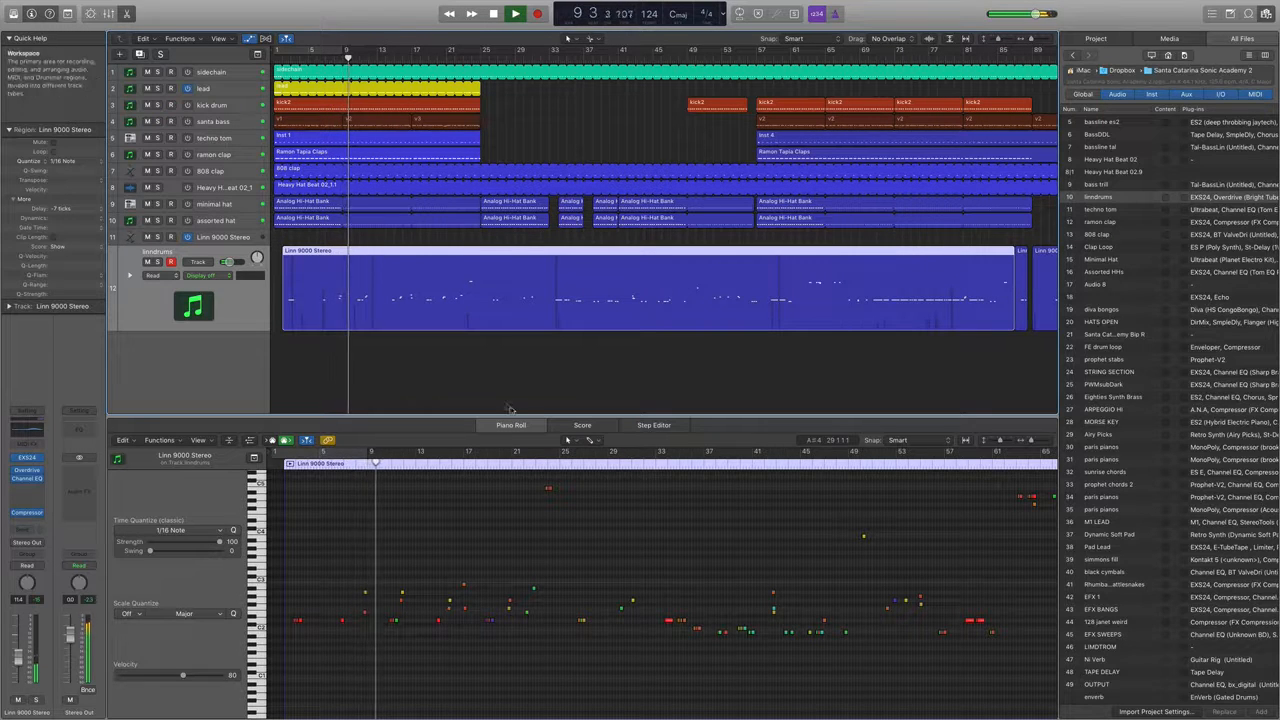
key("super+Right")
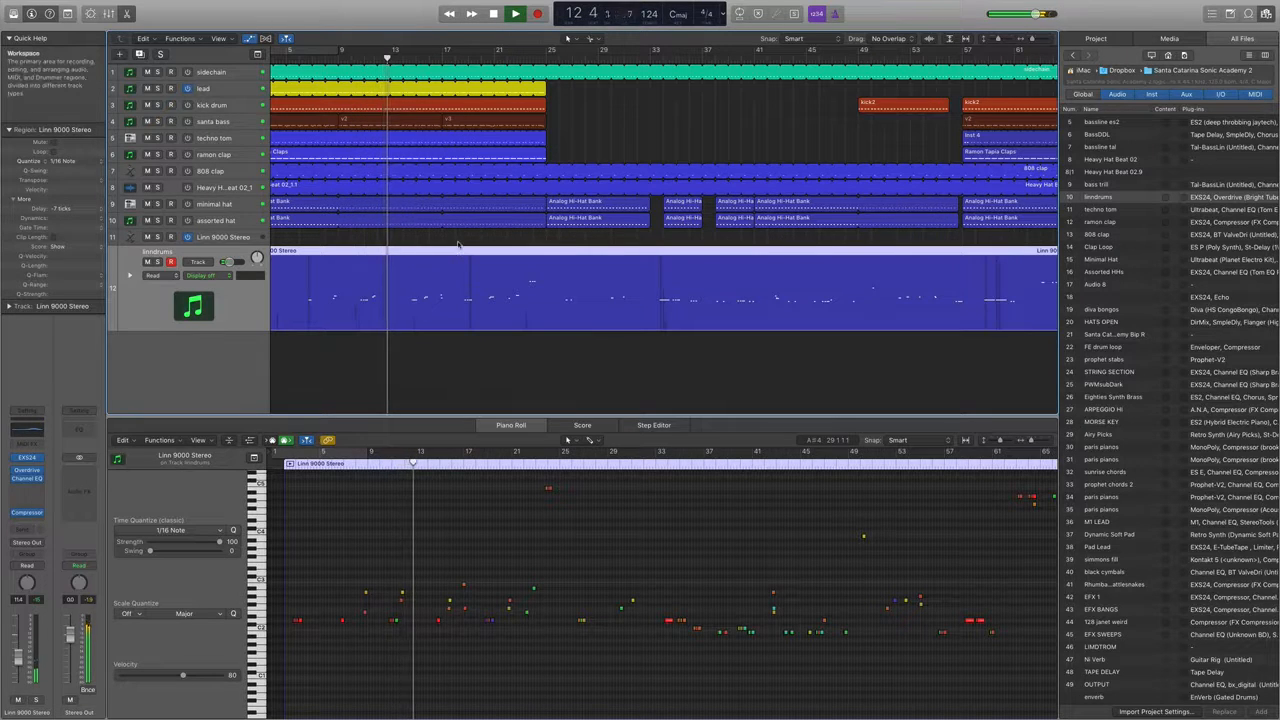
key("space")
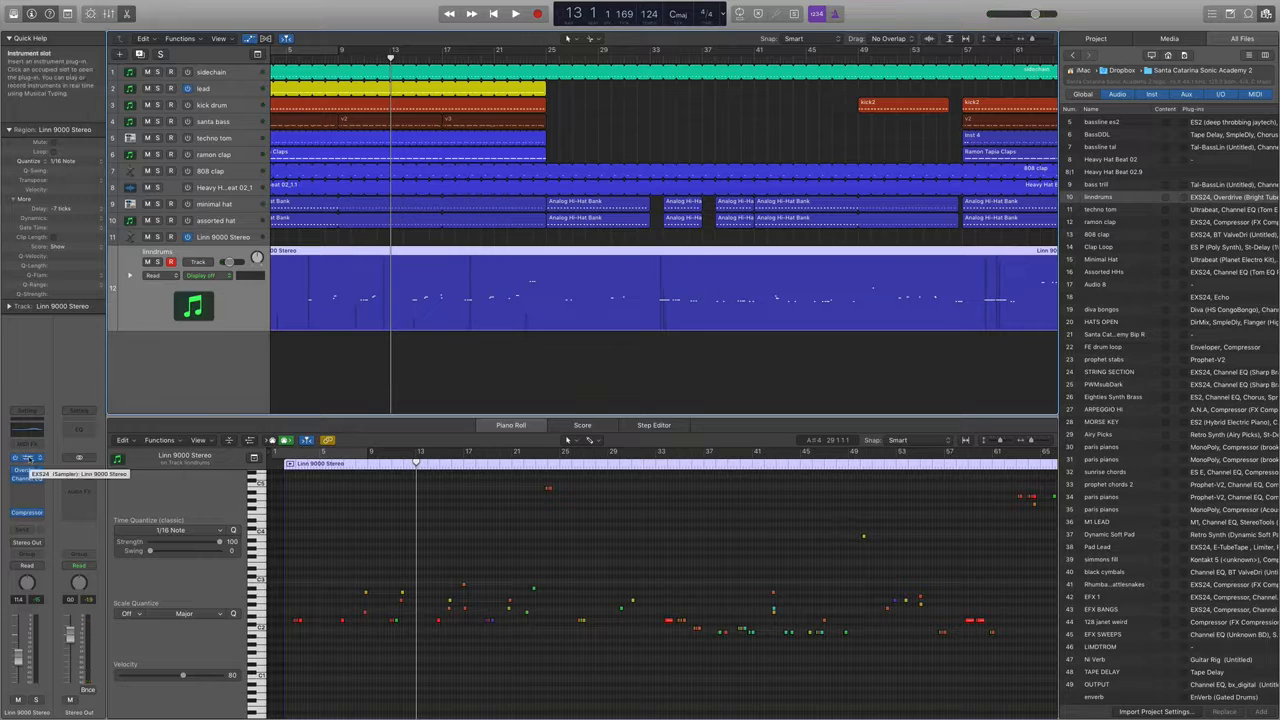
Adjust the ENV 2 attack in the linndrums EXS24 and open the channel's Overdrive plug-in clear of the sampler window
left_click(27, 458)
left_click_drag(289, 39, 657, 17)
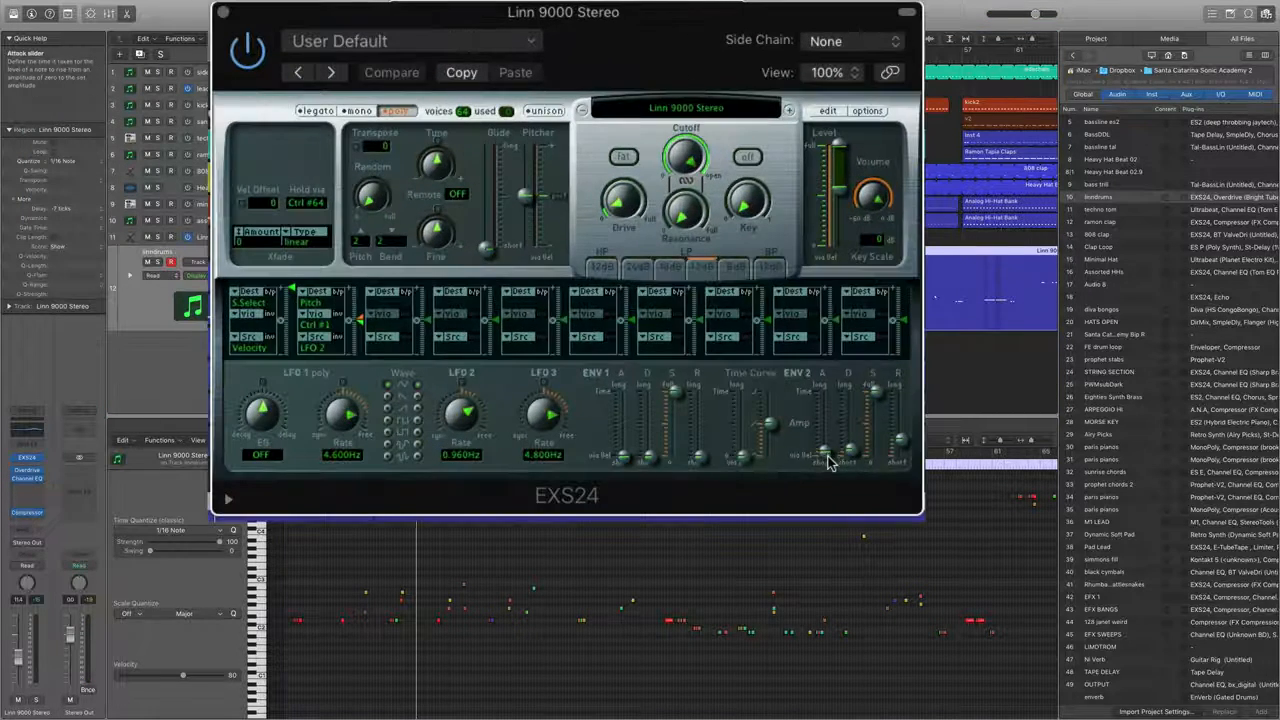
left_click_drag(827, 462, 825, 446)
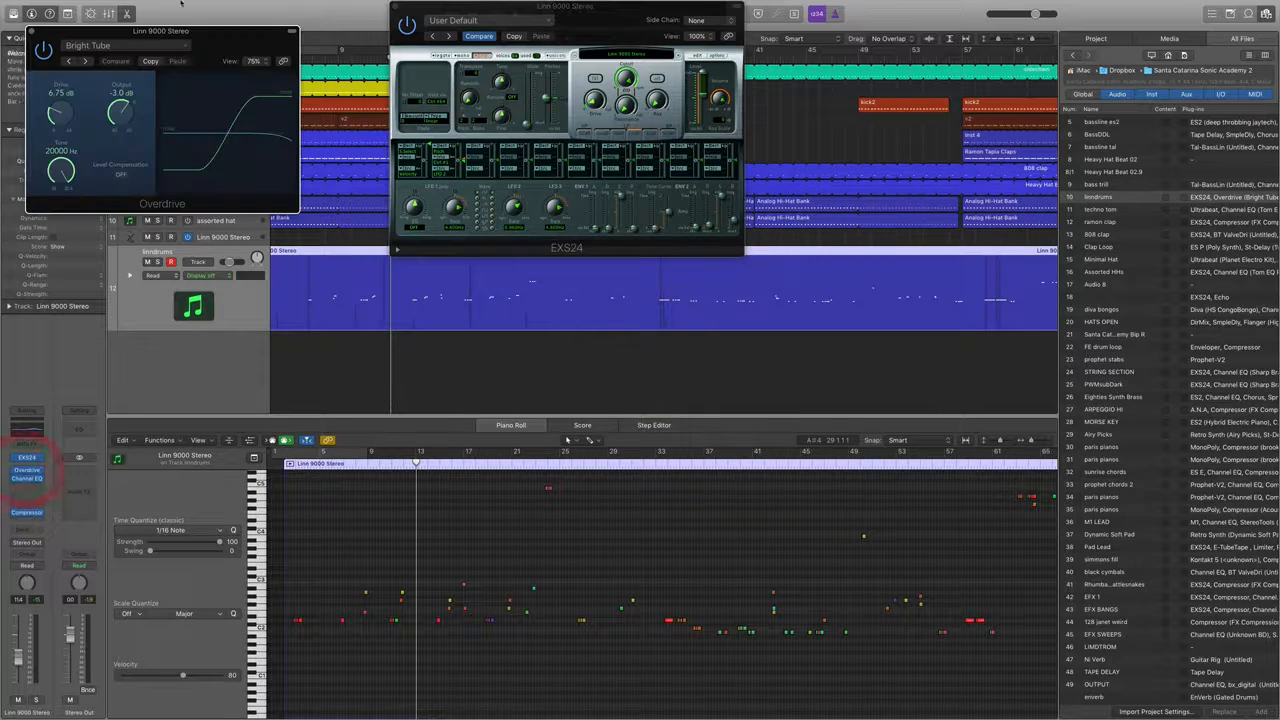
left_click_drag(146, 35, 766, 377)
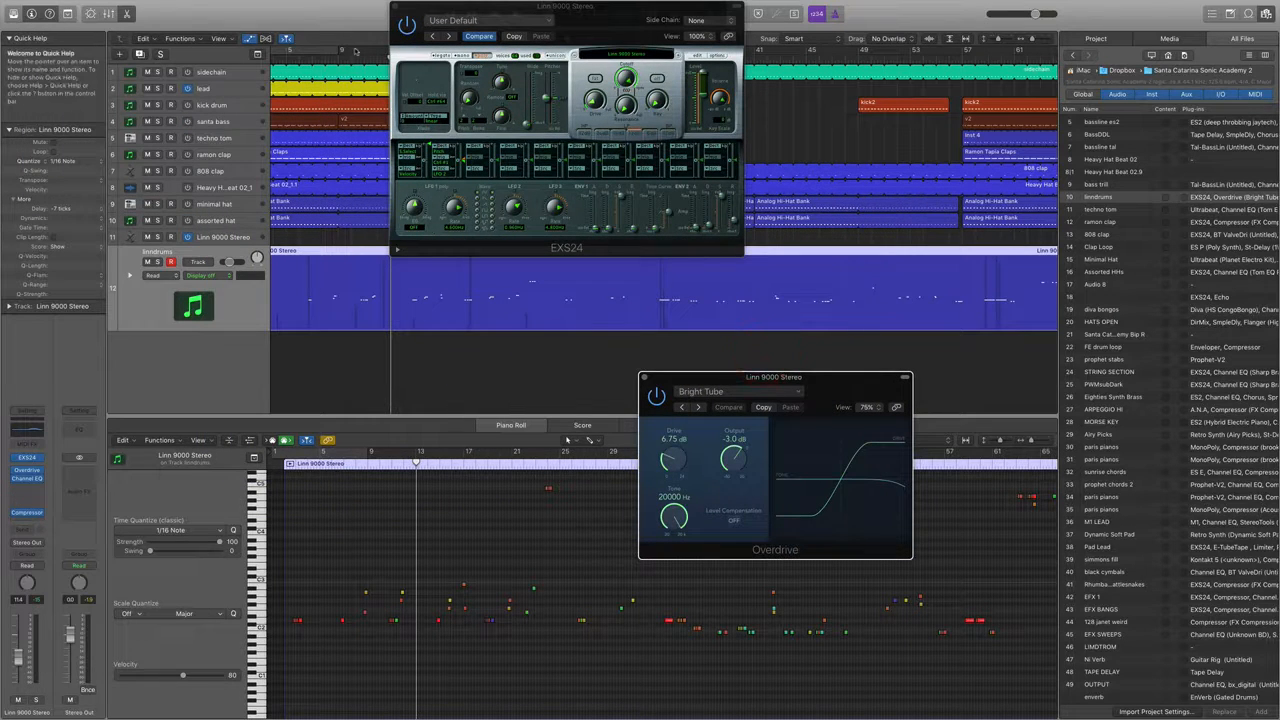
Cycle playback over about two bars from bar 10 and solo the linndrums track
mouse_move(366, 48)
left_mouse_down()
mouse_move(384, 50)
mouse_move(354, 48)
left_mouse_up()
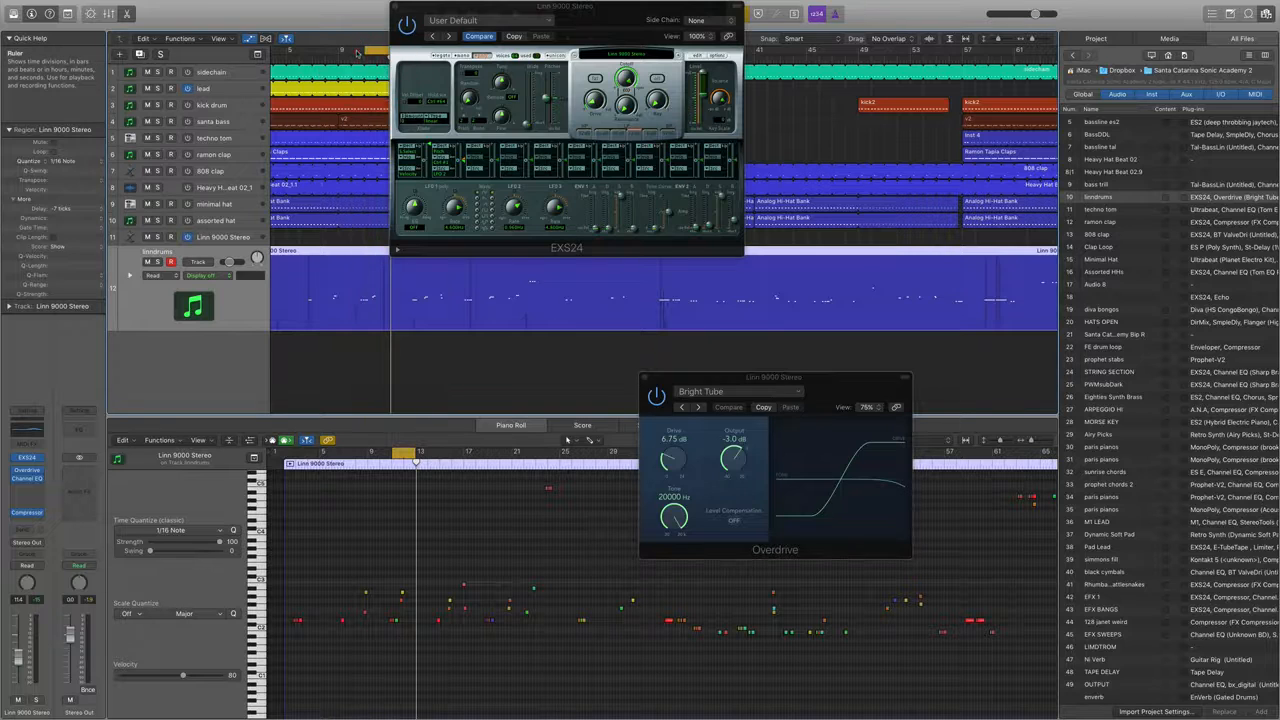
key("space")
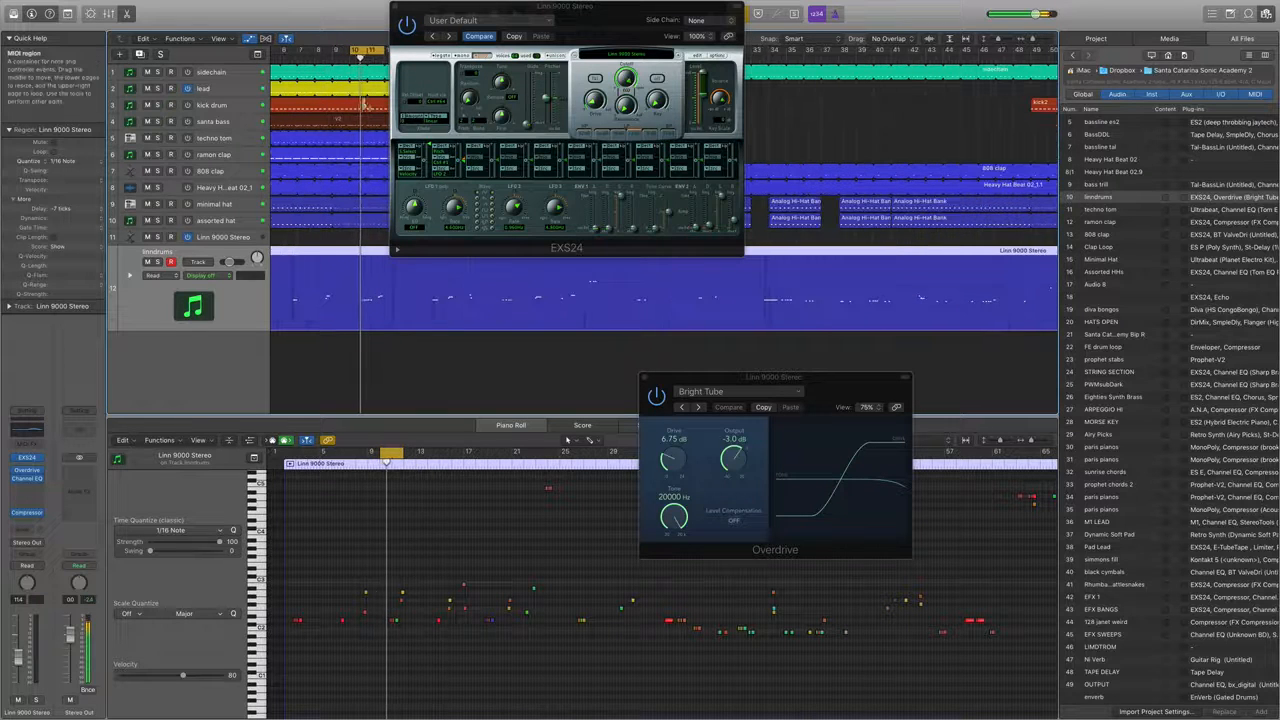
key("super+Right")
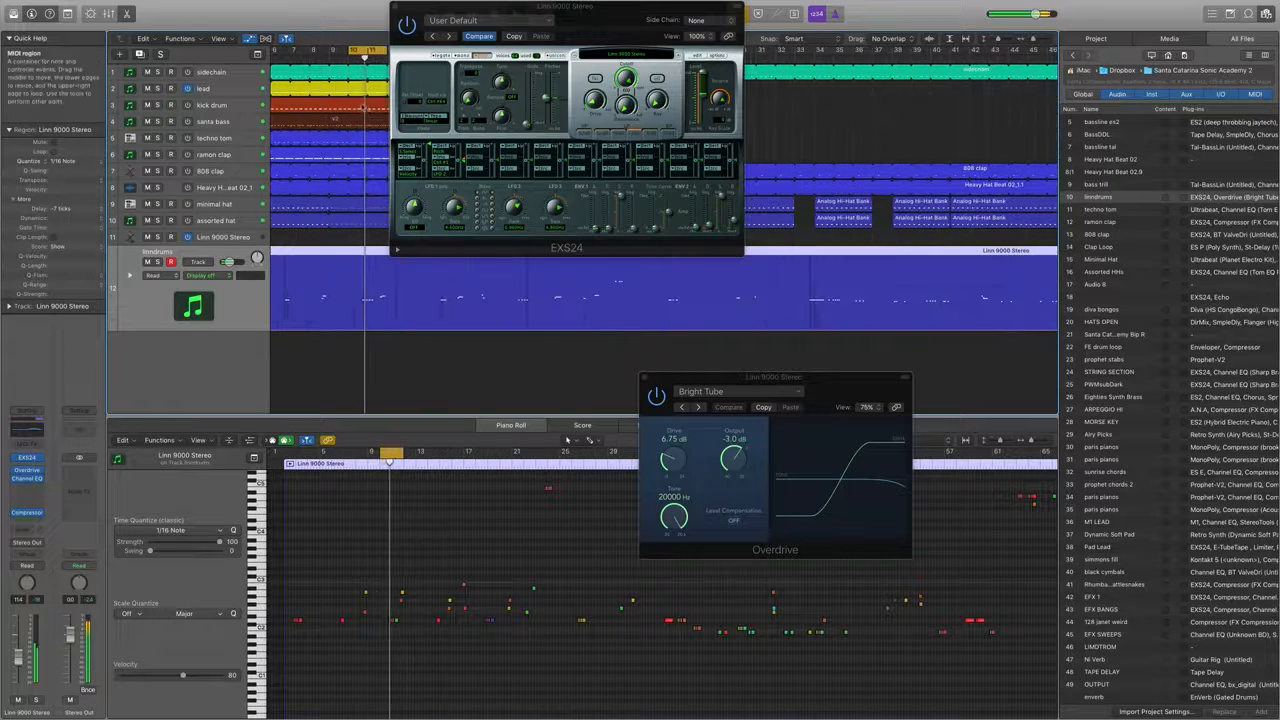
left_click(157, 262)
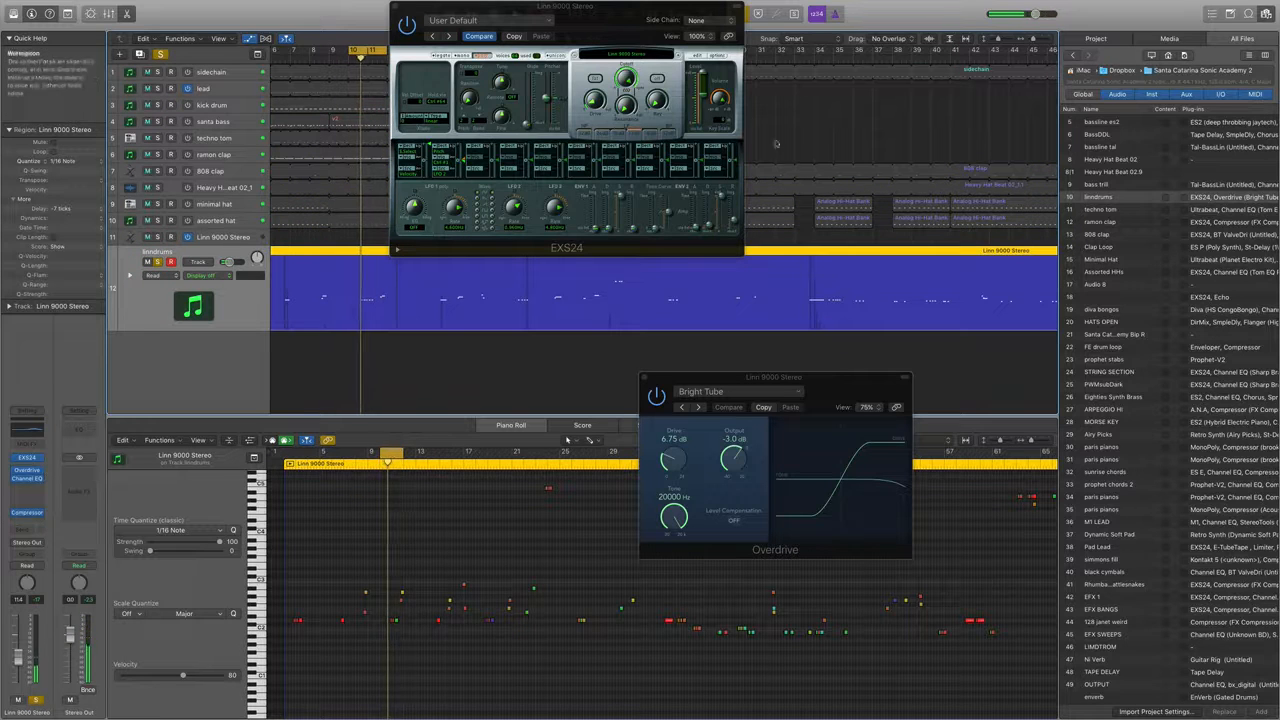
Compare the linndrums sound with the Overdrive bypassed and active, then close the Overdrive plug-in
left_click(656, 396)
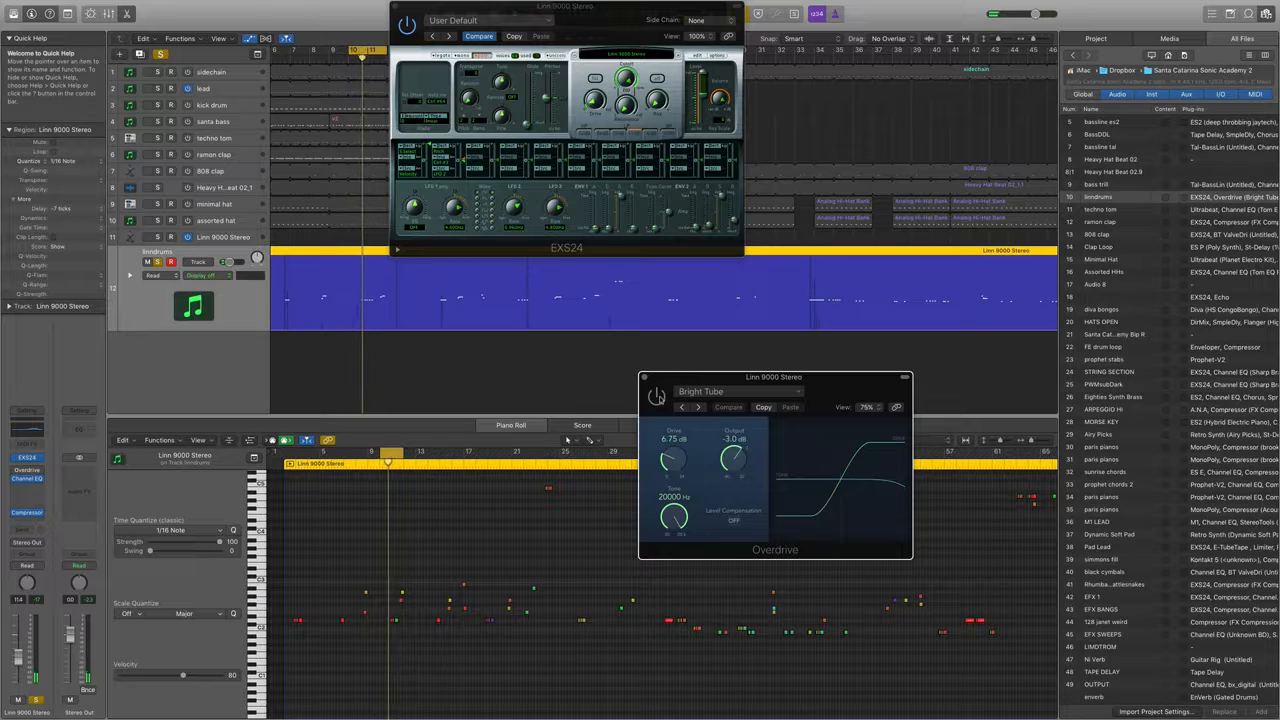
left_click(656, 396)
left_click_drag(647, 378, 674, 337)
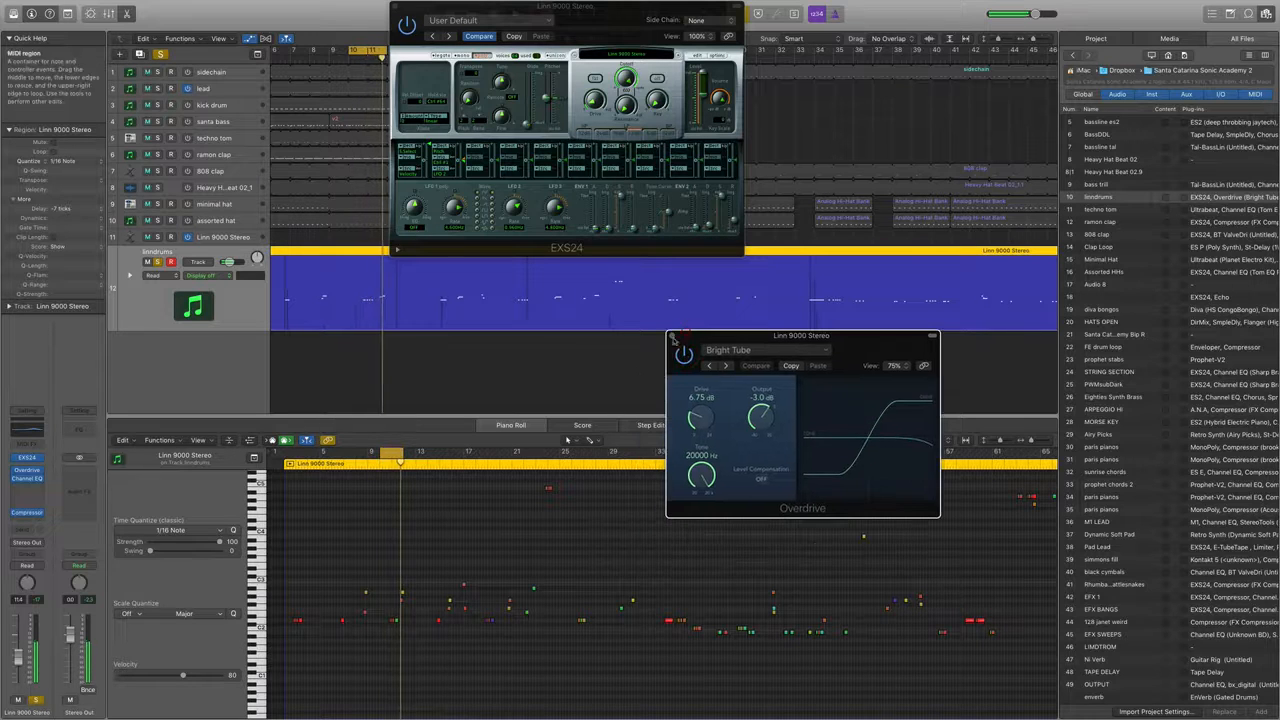
left_click(672, 337)
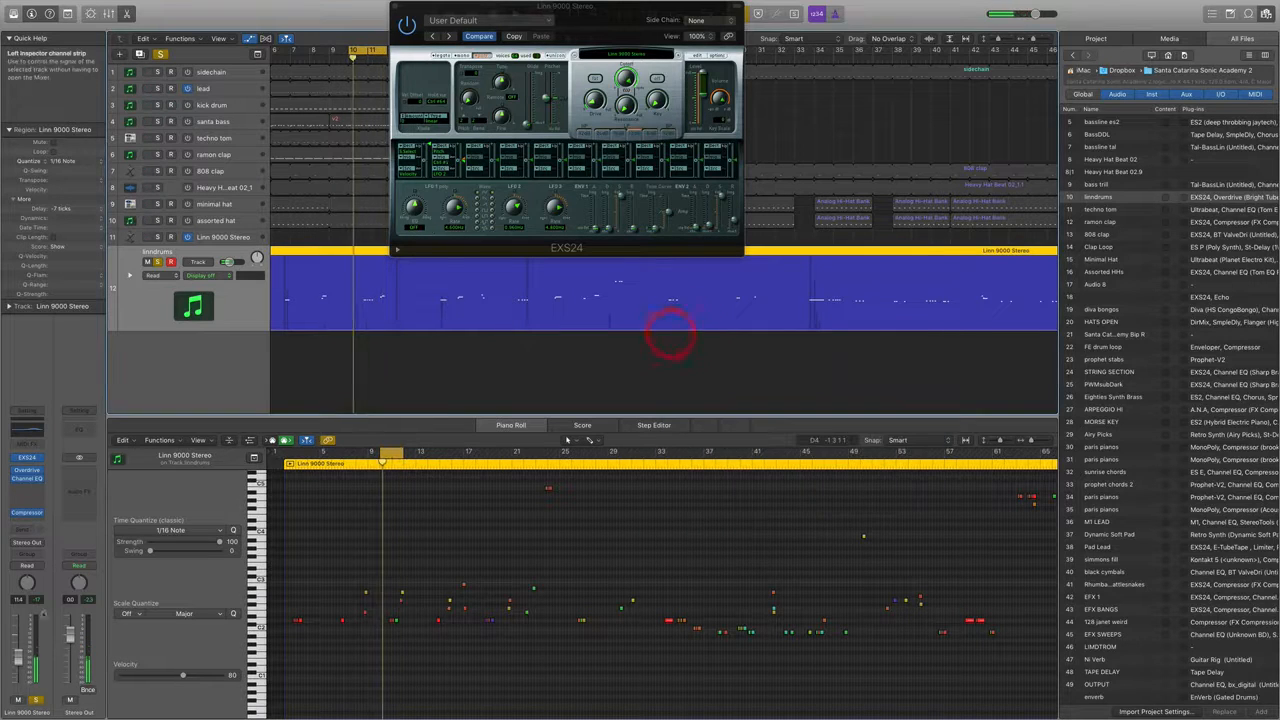
Open the linndrums Compressor clear of the track headers, and unsolo linndrums to hear it against the sidechain track feeding Bus 1
left_click(27, 513)
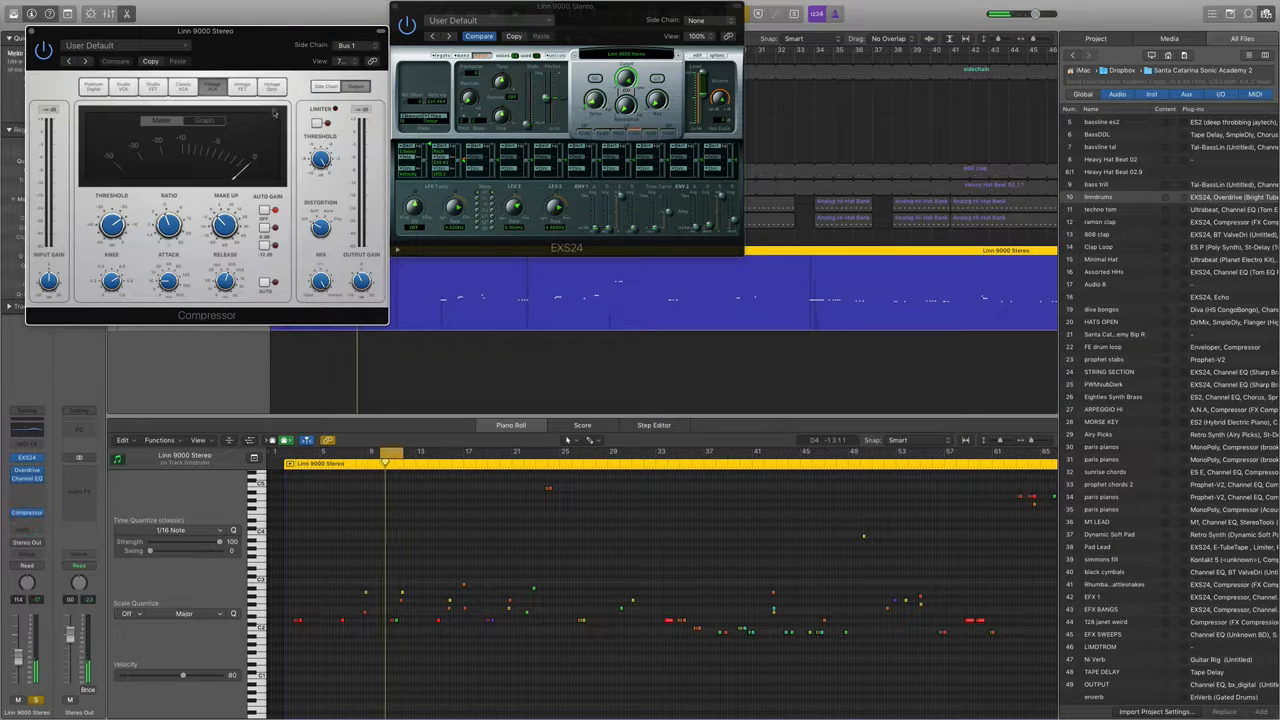
left_click_drag(355, 65, 937, 98)
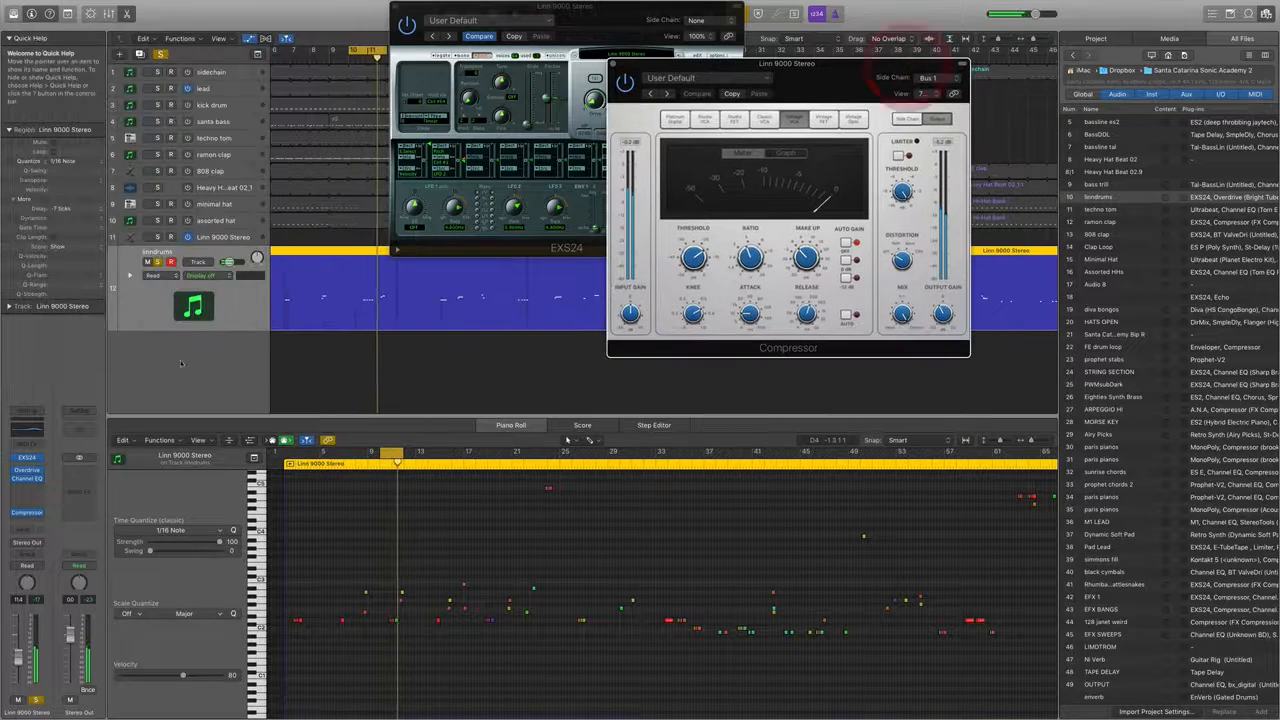
left_click(157, 262)
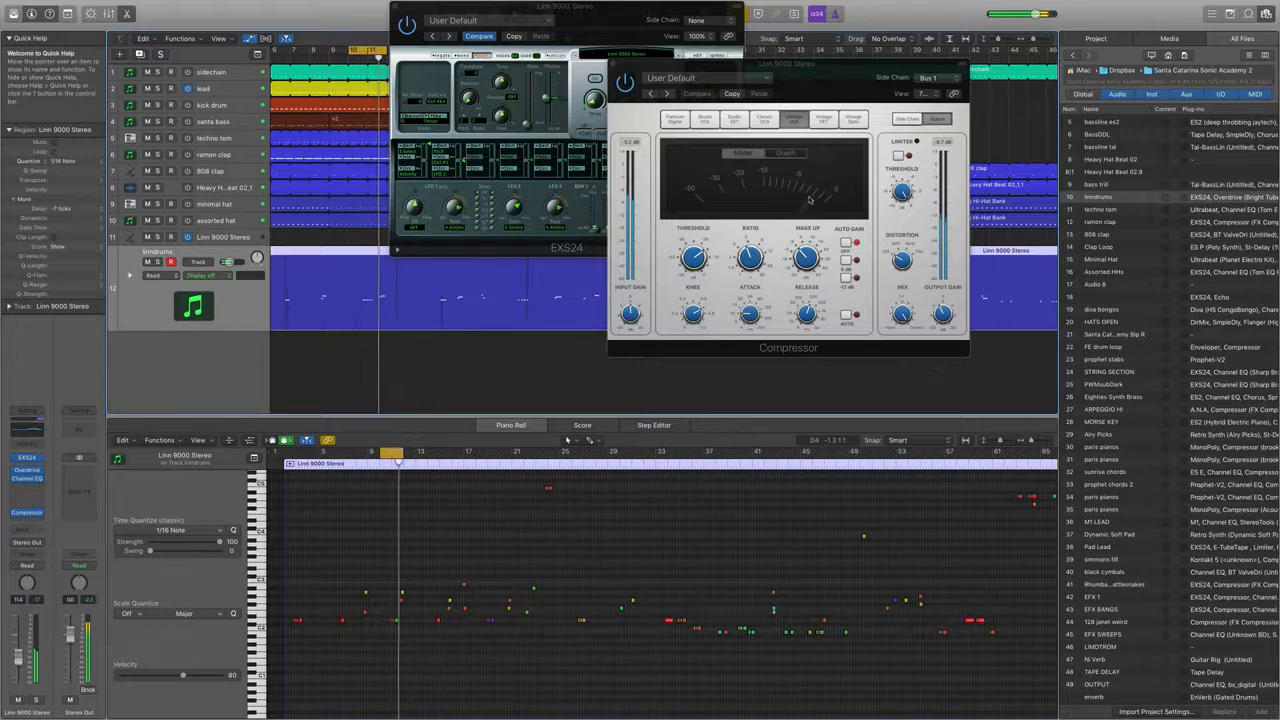
left_click(231, 76)
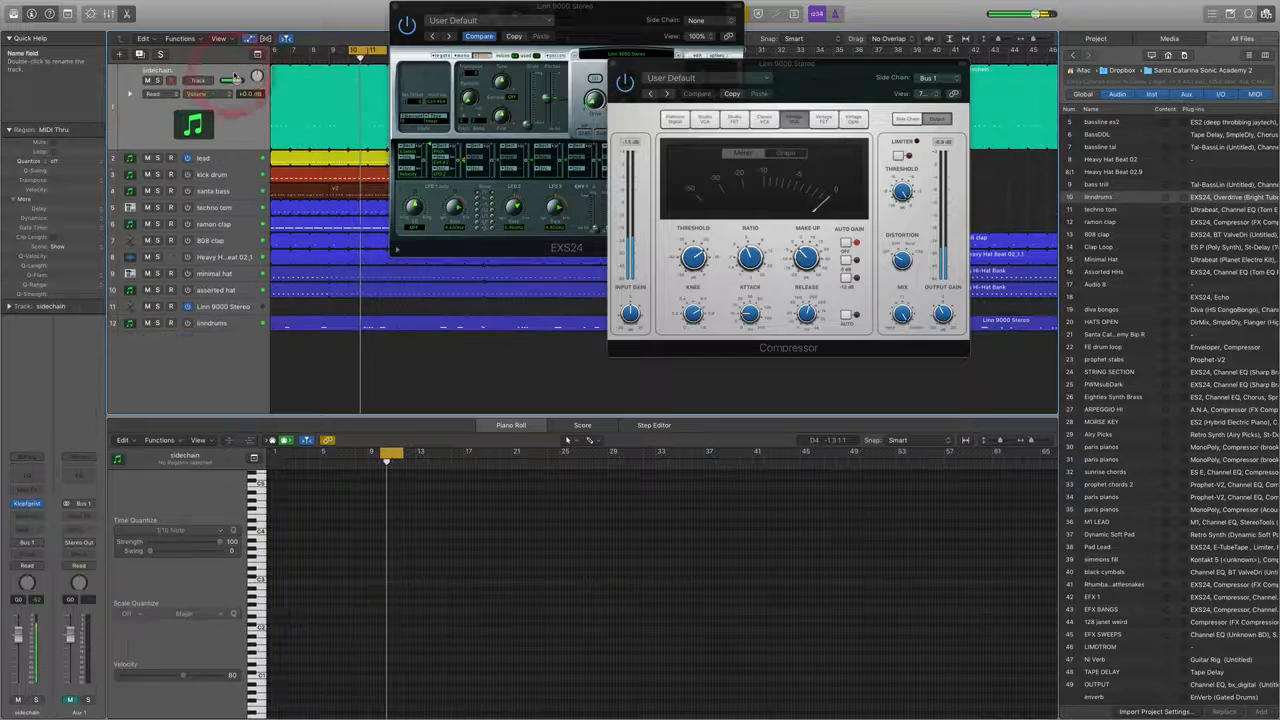
left_click(228, 328)
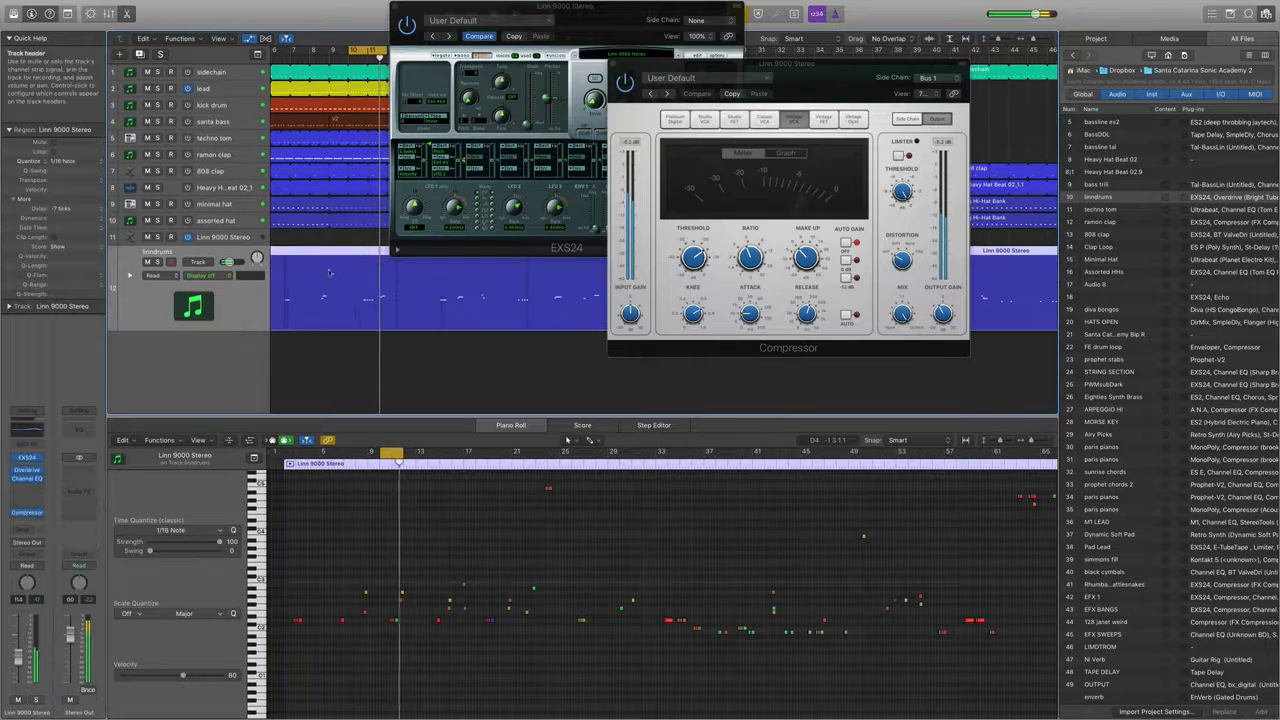
Examine the EQ curve in the linndrums Channel EQ during playback and close the plug-in
left_click(27, 480)
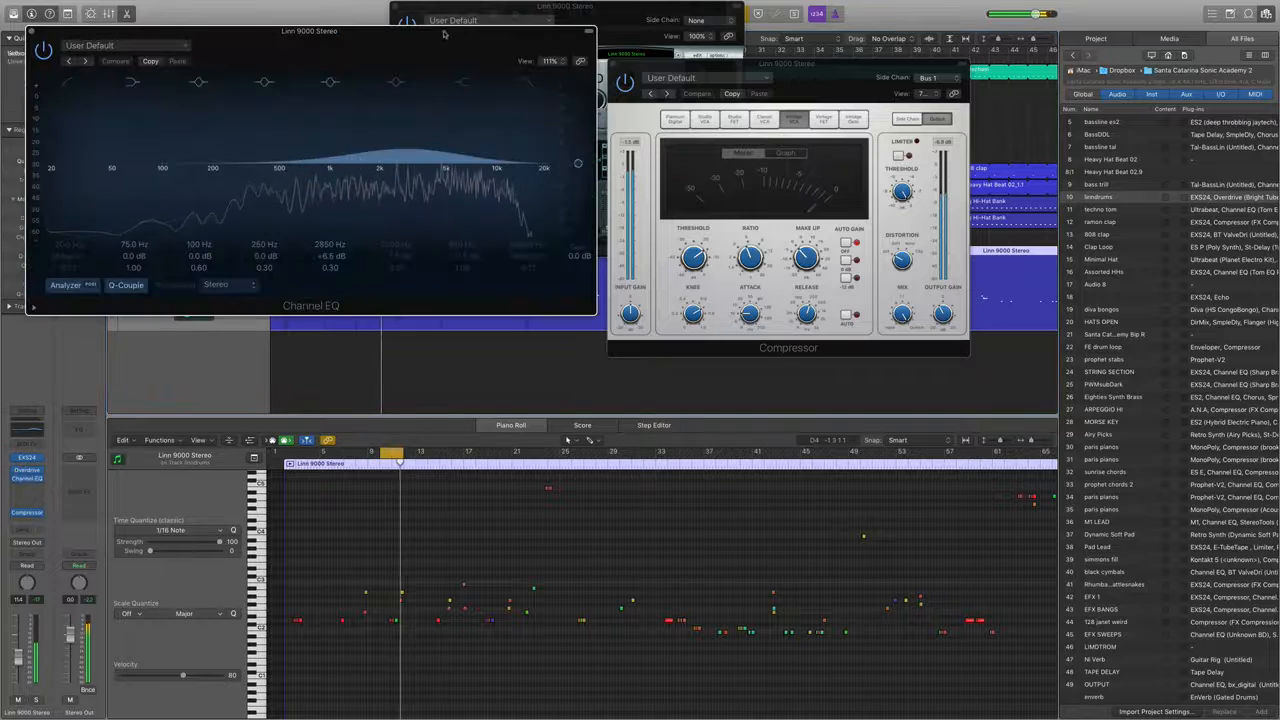
left_click_drag(445, 35, 497, 341)
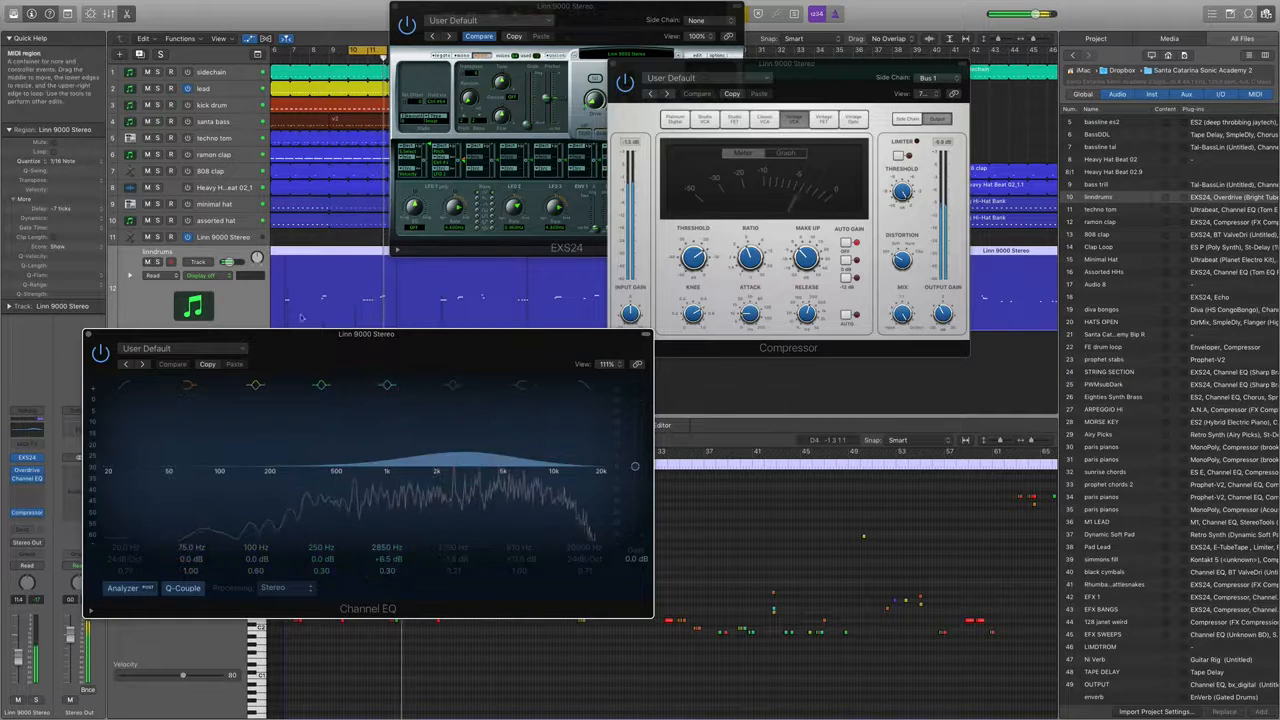
left_click_drag(290, 333, 457, 333)
left_click(255, 334)
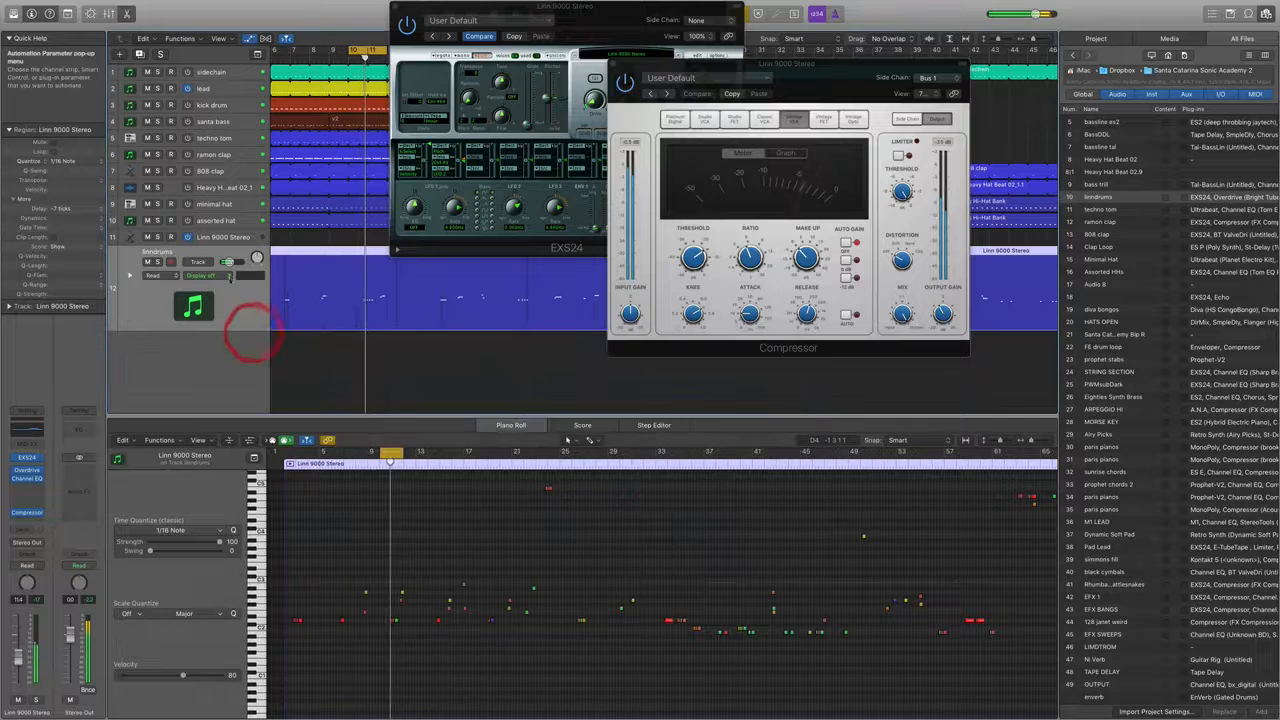
left_click(218, 275)
left_click(243, 313)
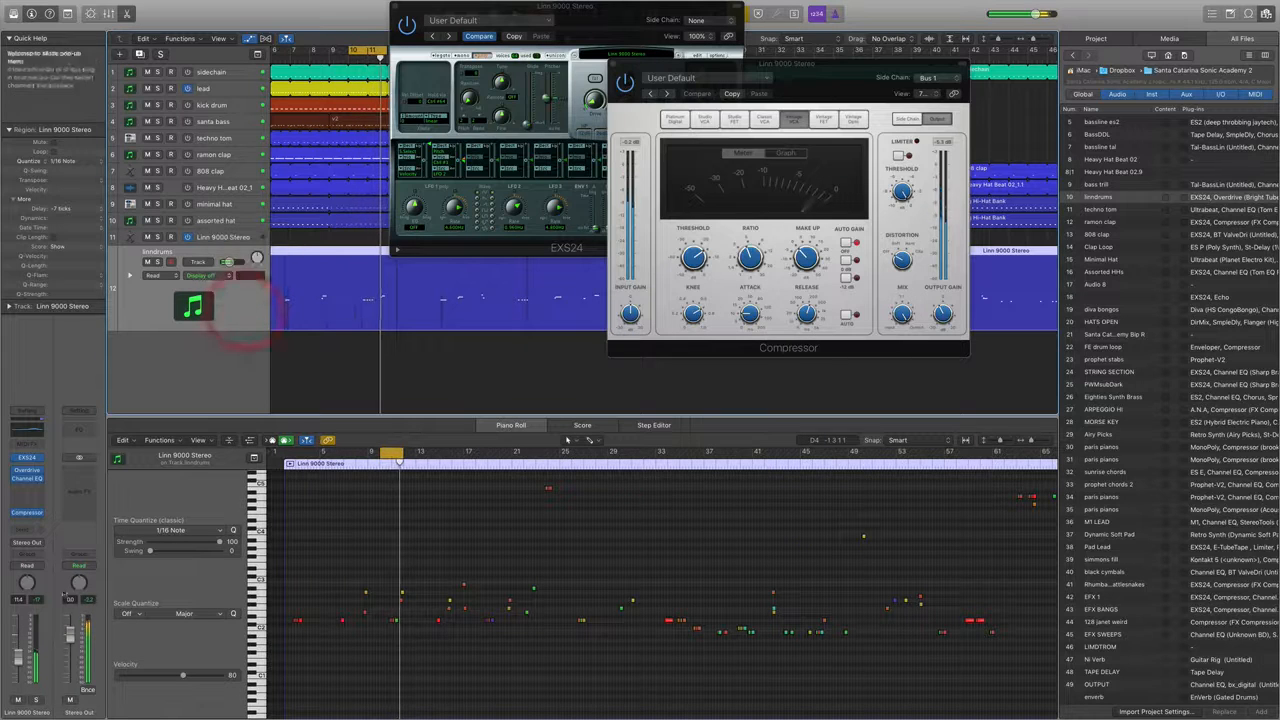
Add a Bus 2 (1.3s Diffuse Hall) send to the linndrums channel and raise its send level
left_click(28, 528)
mouse_move(40, 573)
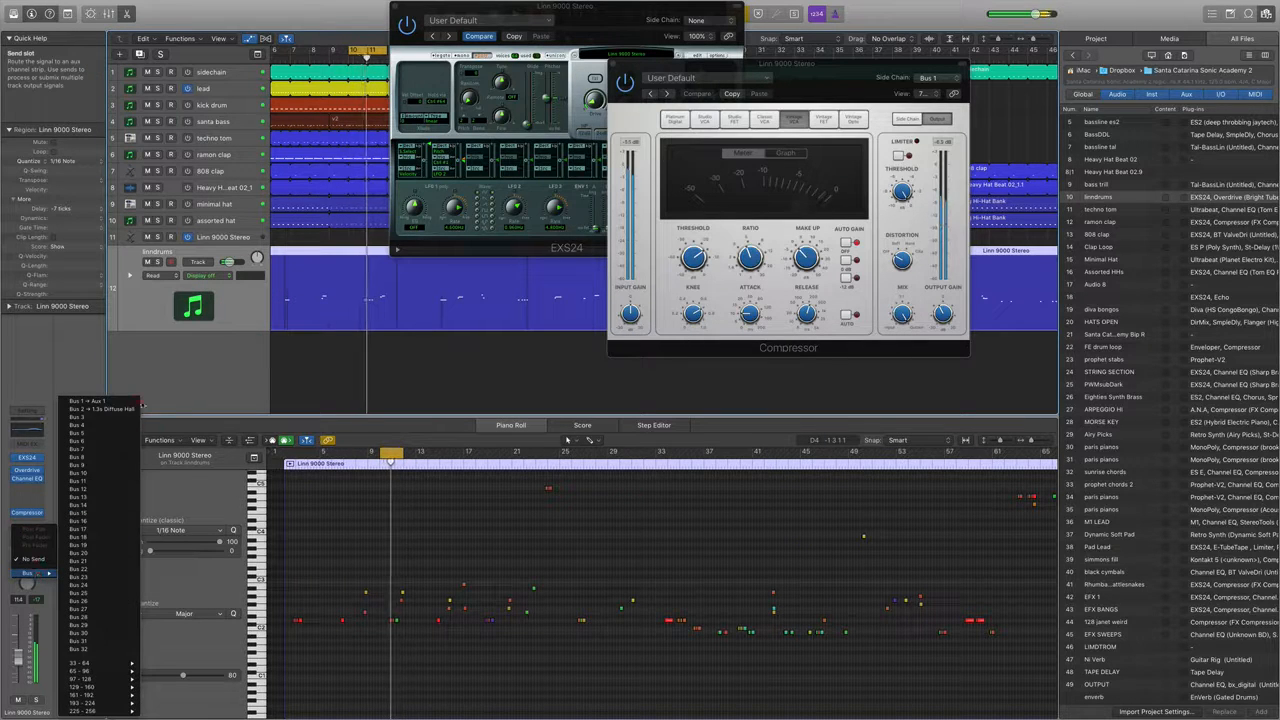
left_click(122, 408)
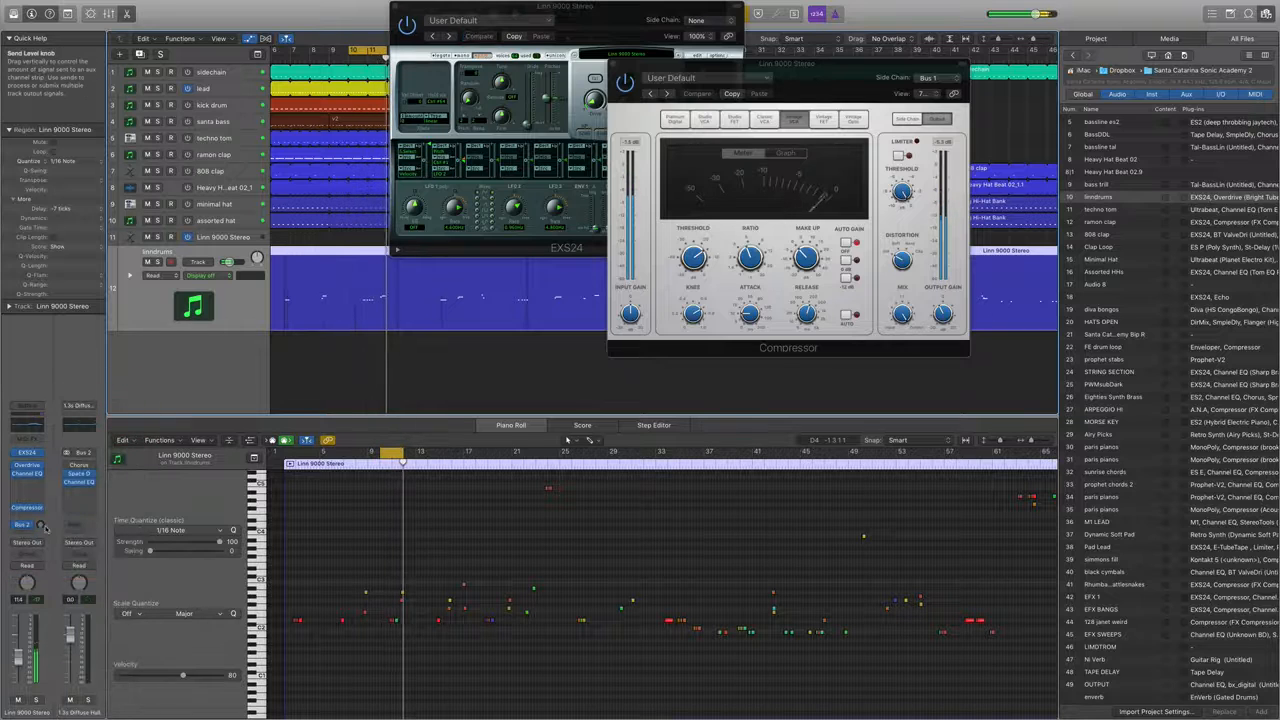
left_click_drag(38, 494, 37, 474)
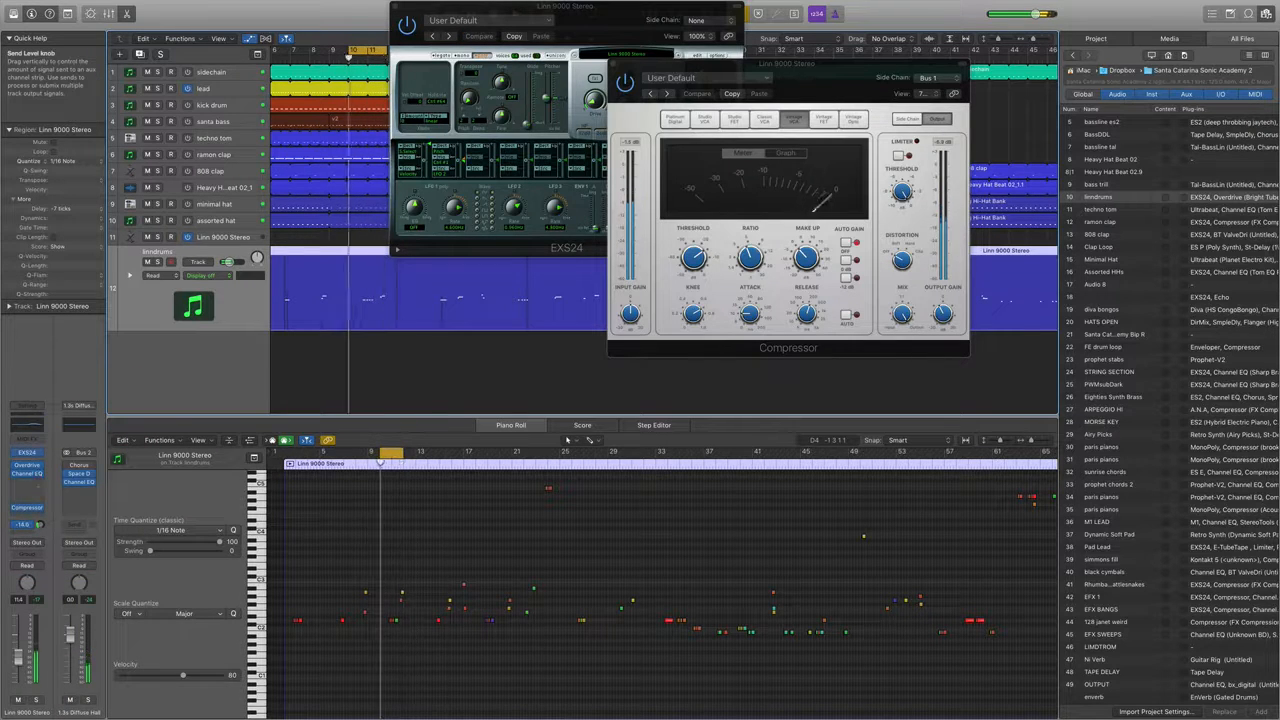
Move the EXS24 window off the arrangement, and play on with the cycle off until about bar 24
left_click(474, 8)
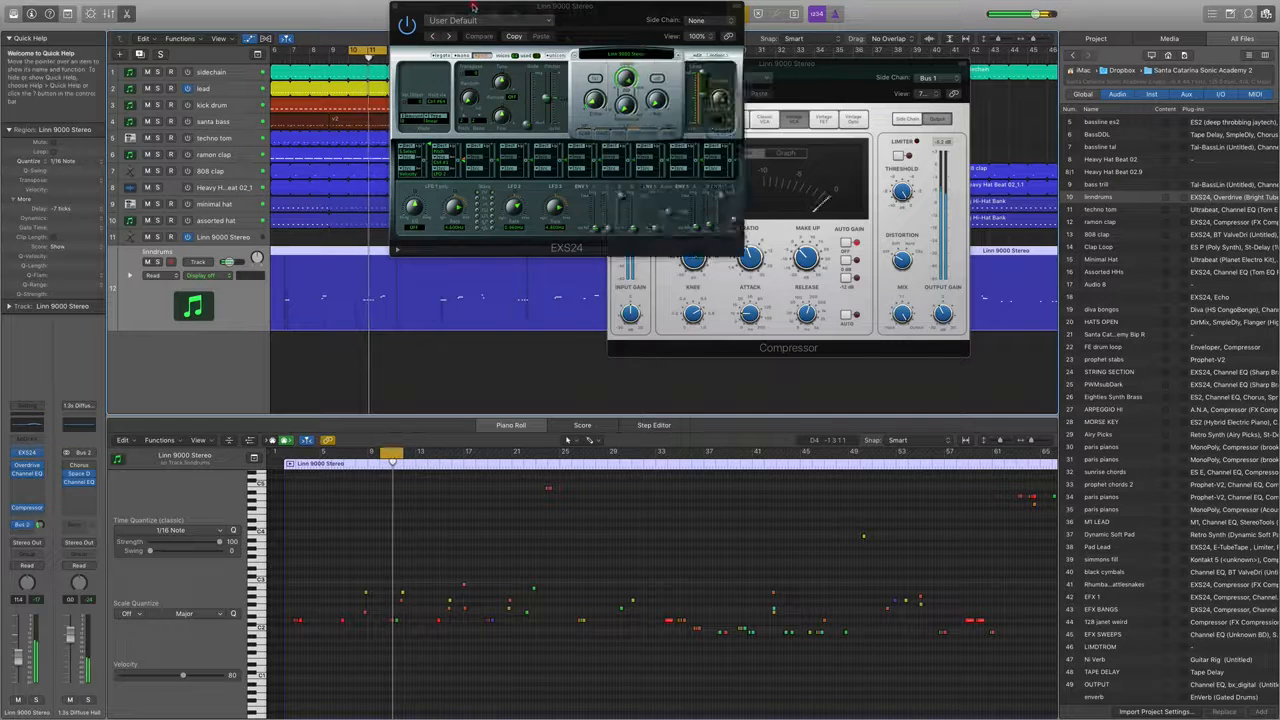
left_click_drag(474, 8, 810, 350)
left_click(370, 52)
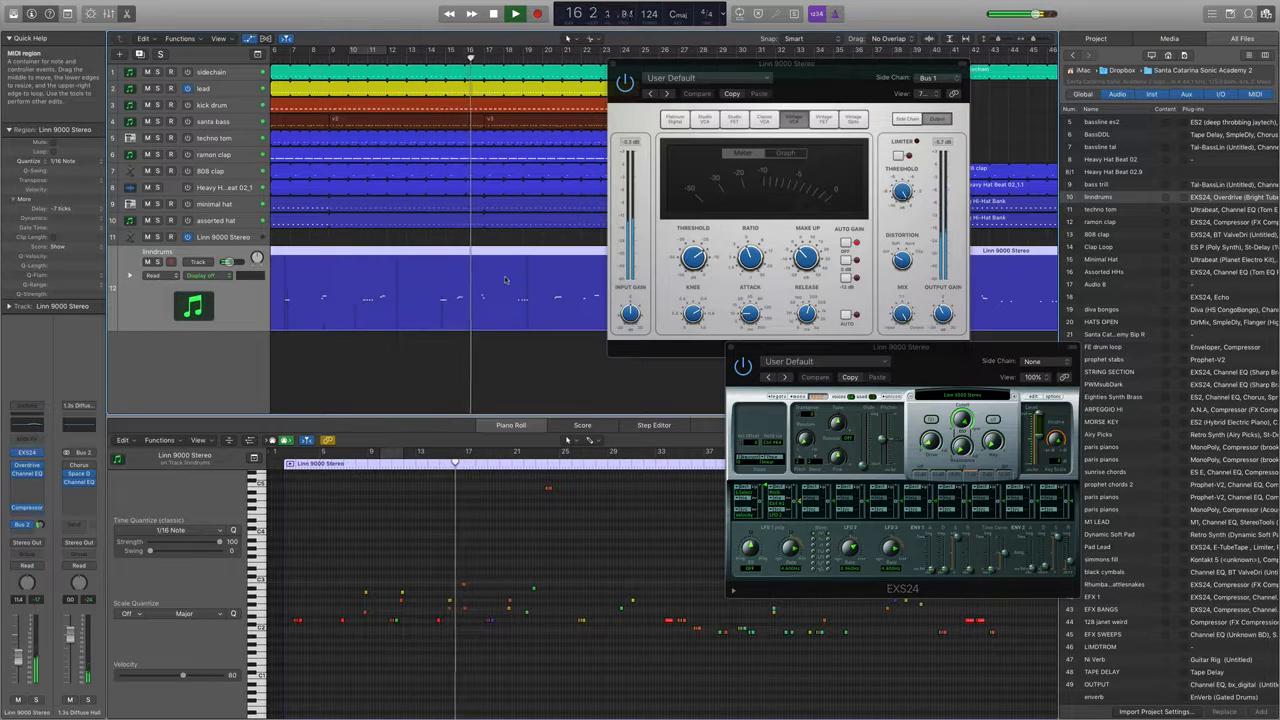
scroll(508, 287, "right", 10)
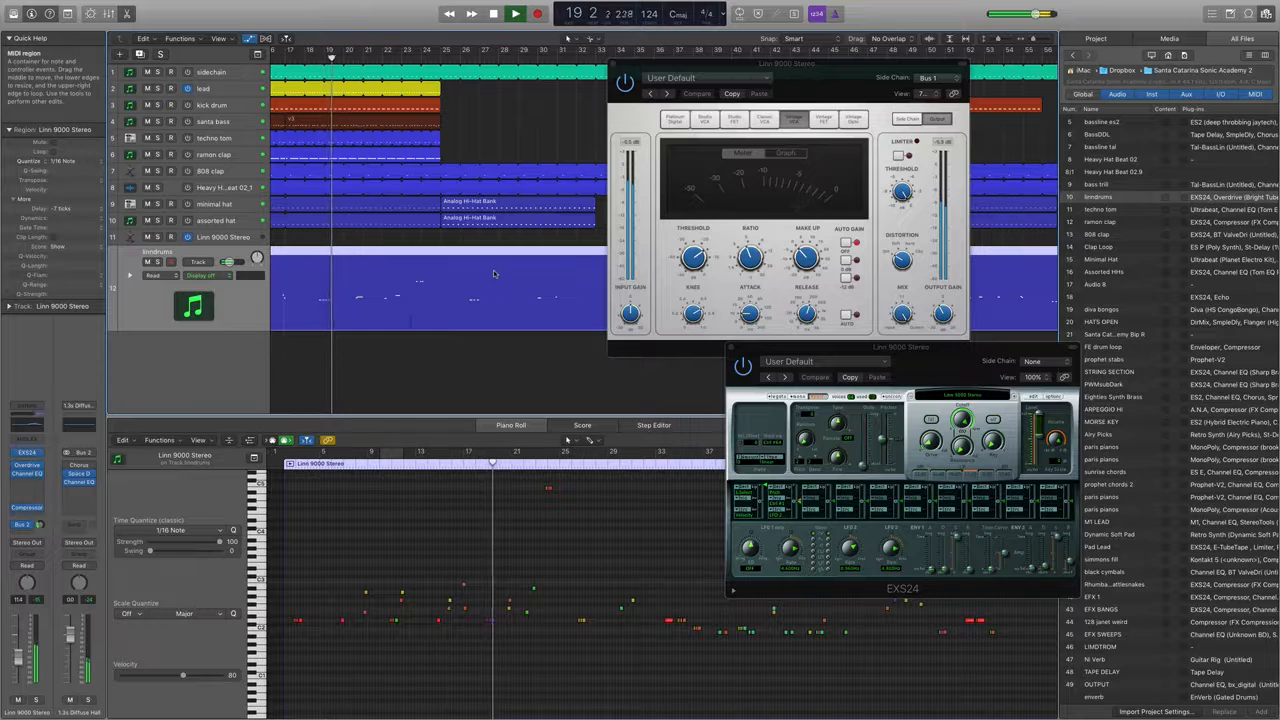
scroll(492, 273, "right", 2)
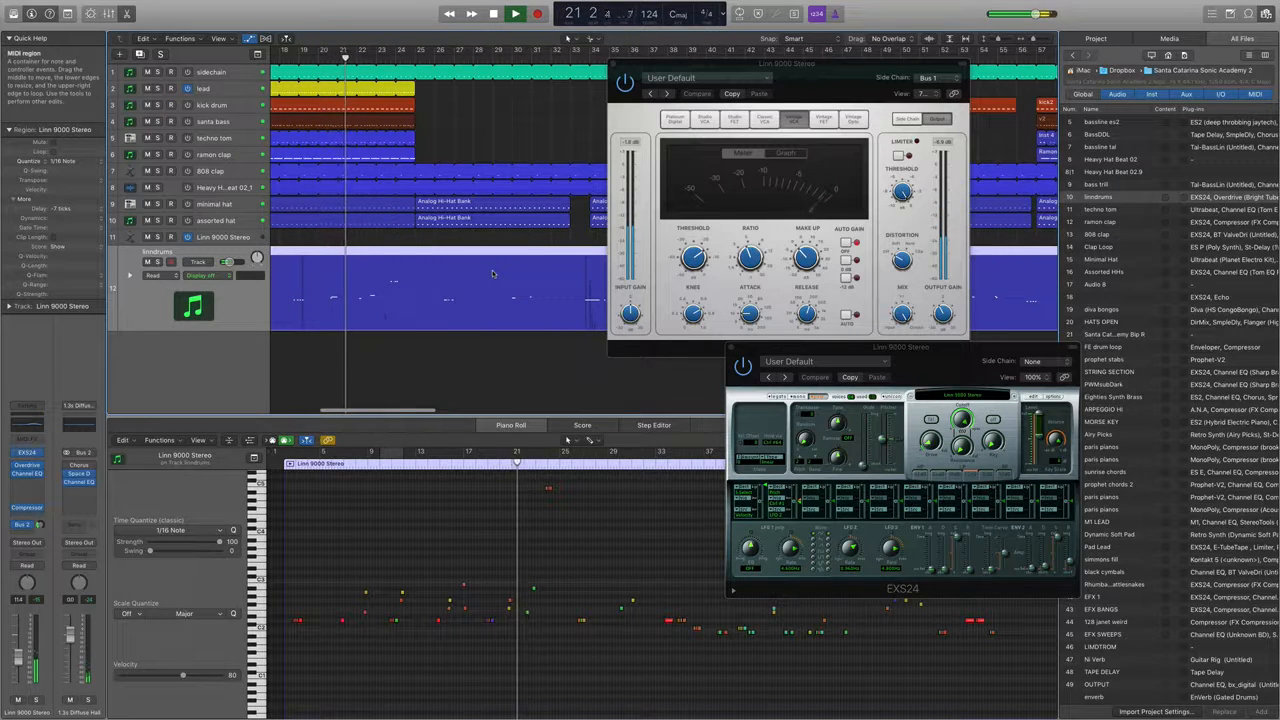
scroll(492, 273, "right", 2)
scroll(492, 273, "left", 1)
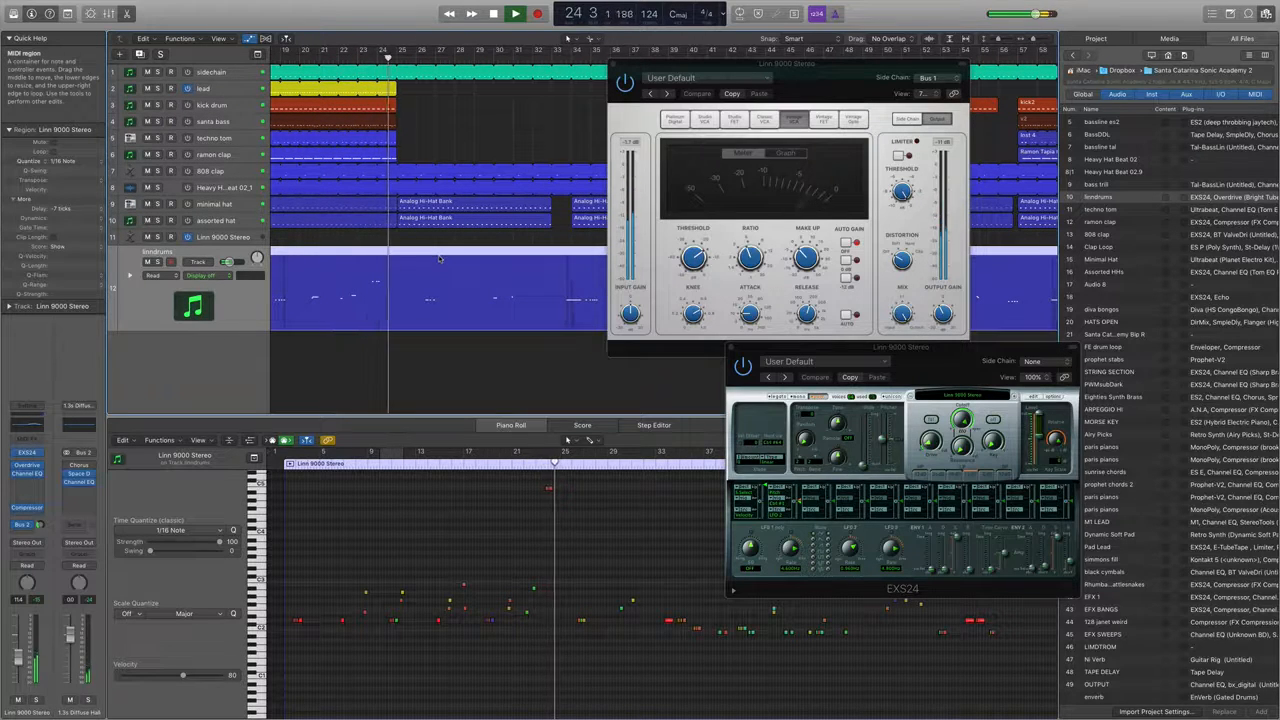
key("space")
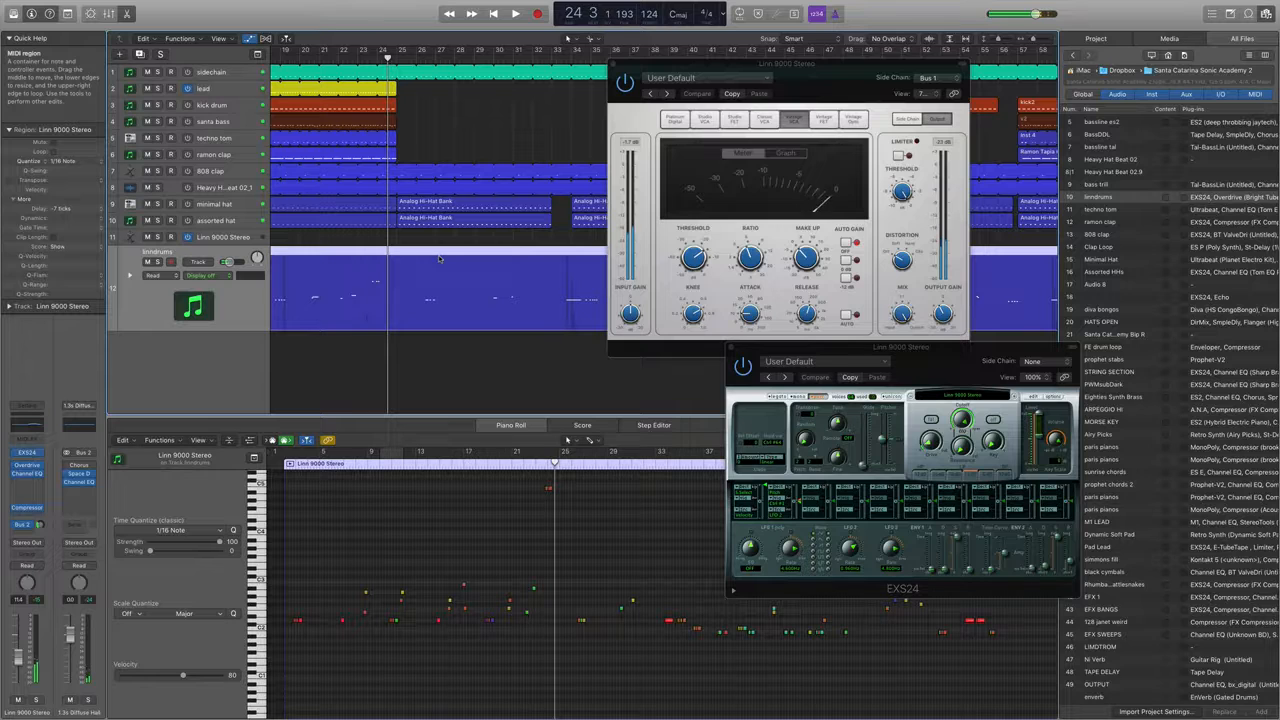
Delete the empty Linn 9000 Stereo track above linndrums
left_click(228, 238)
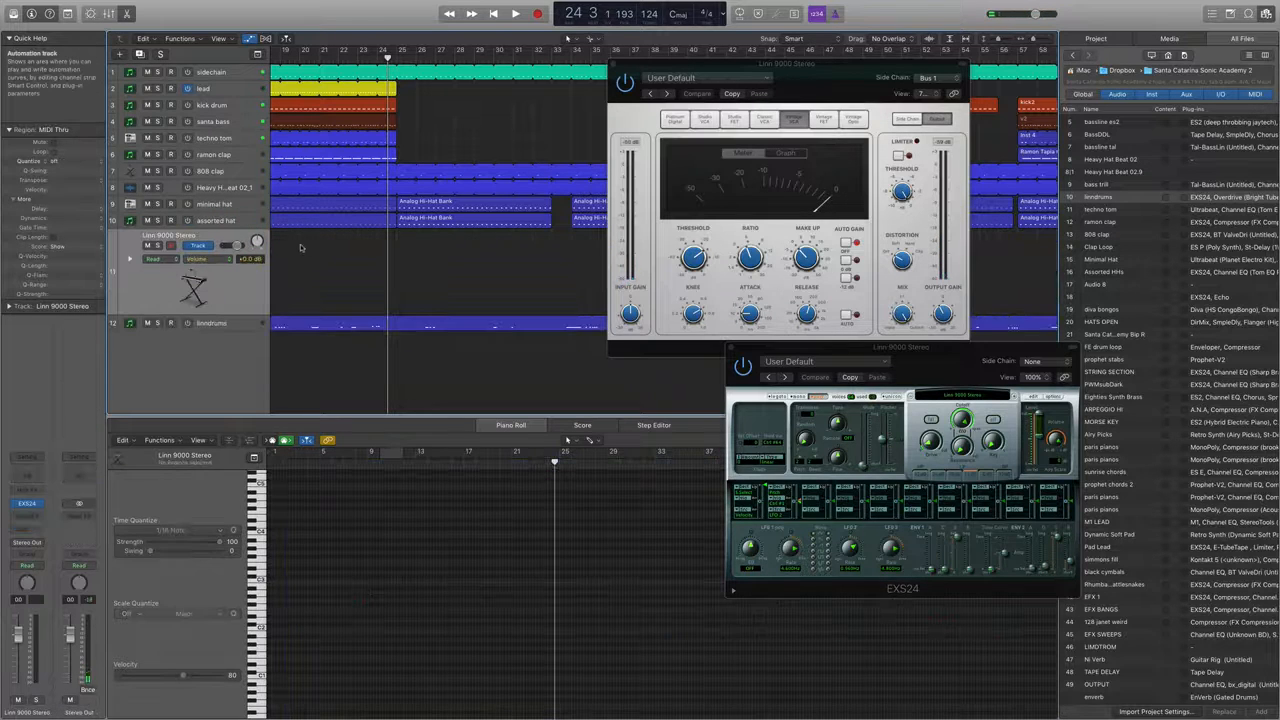
key("super+BackSpace")
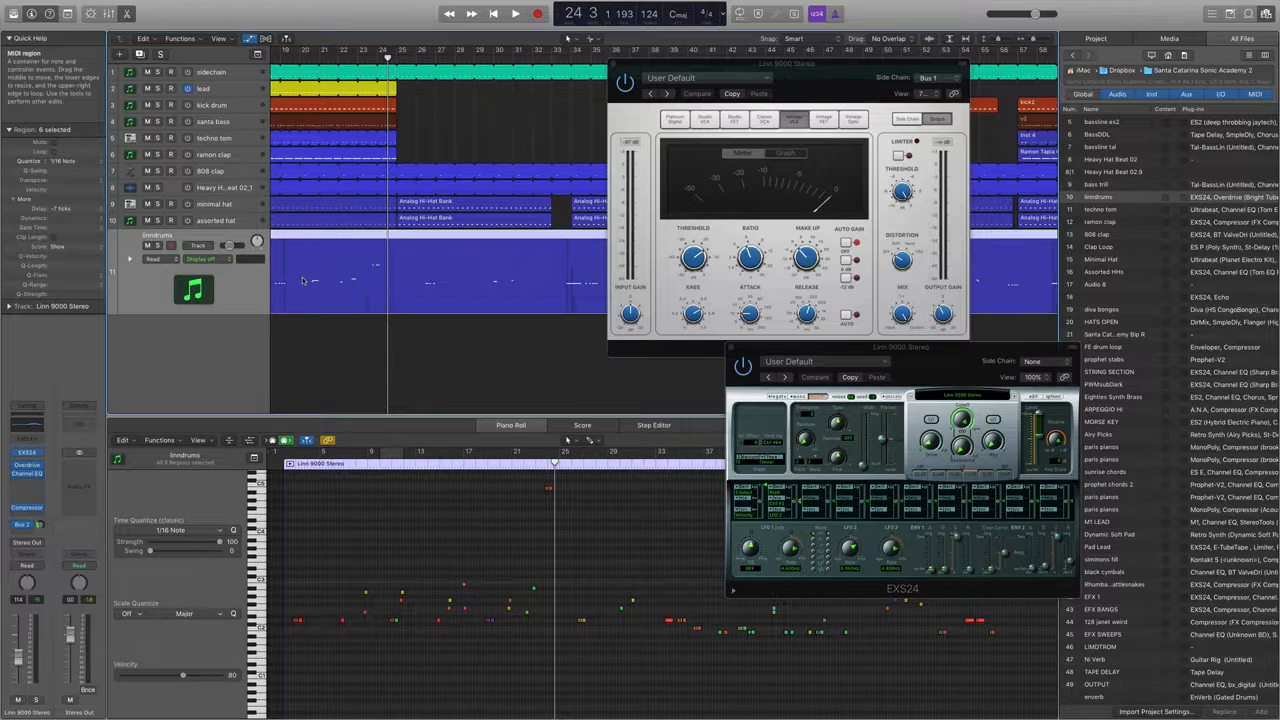
Set the cycle range from bar 1 to bar 17 at the start of the arrangement
scroll(318, 298, "right", 1)
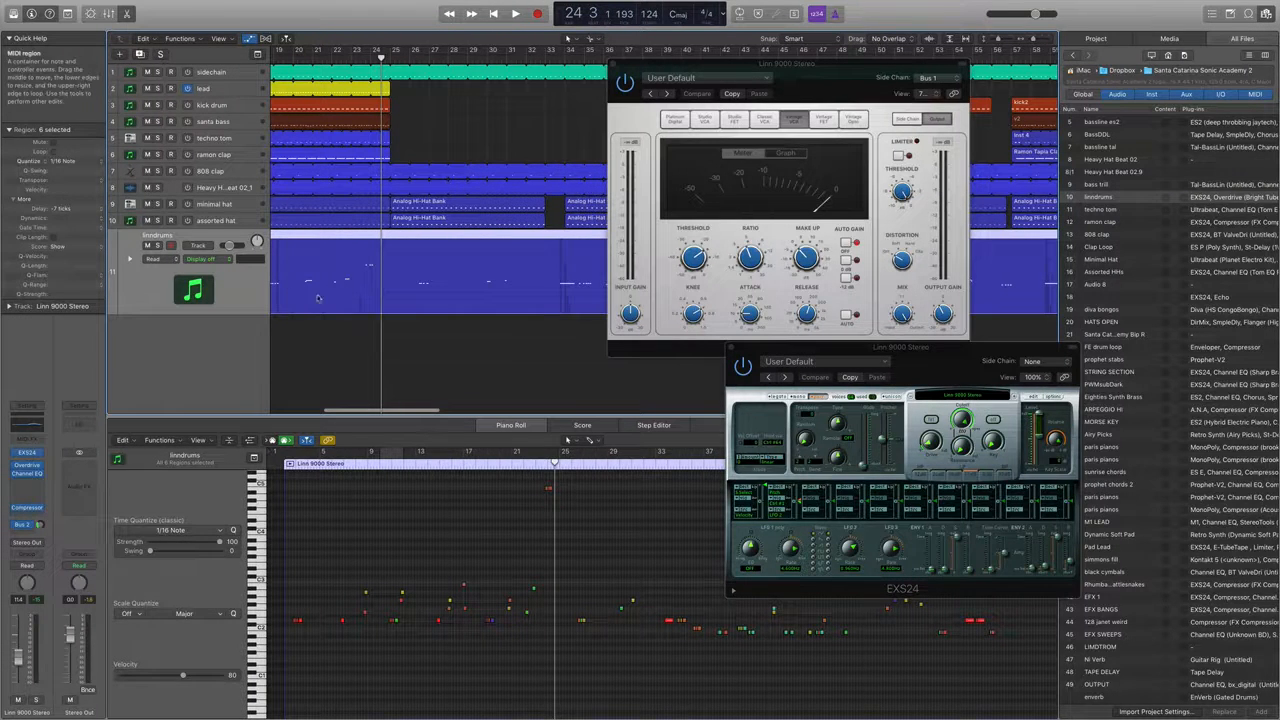
scroll(474, 365, "left", 10)
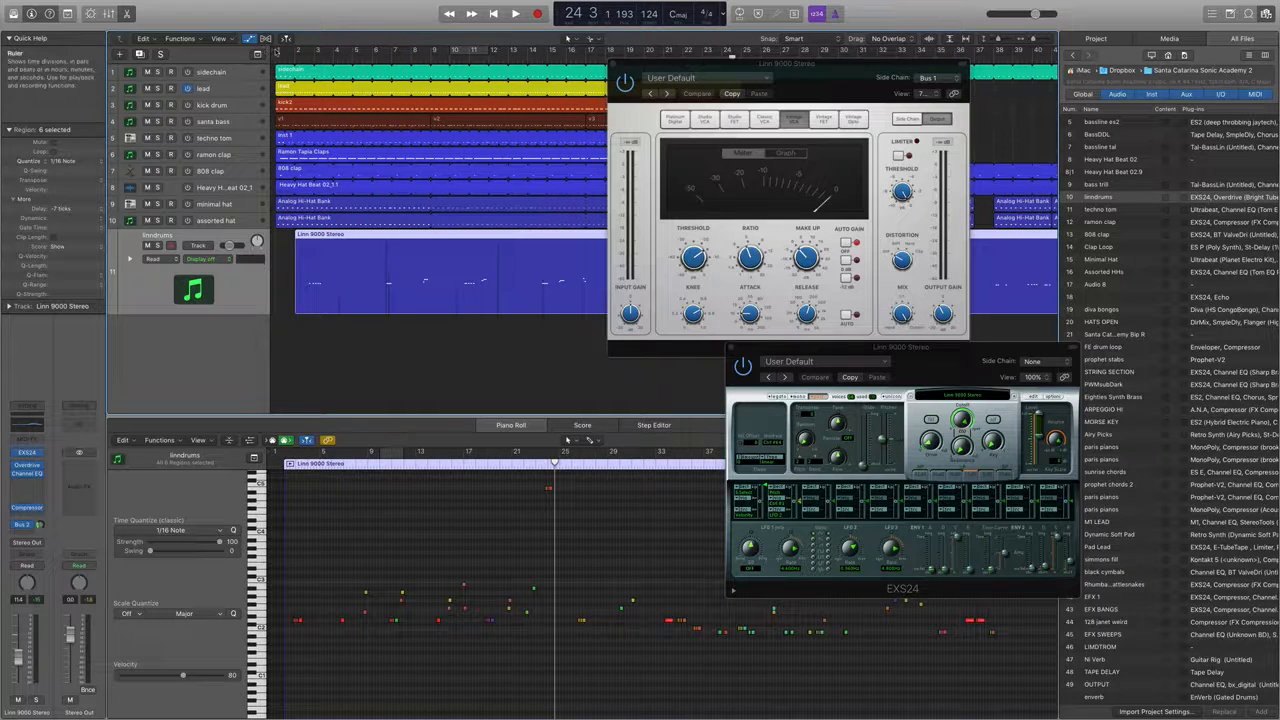
left_click_drag(278, 50, 606, 58)
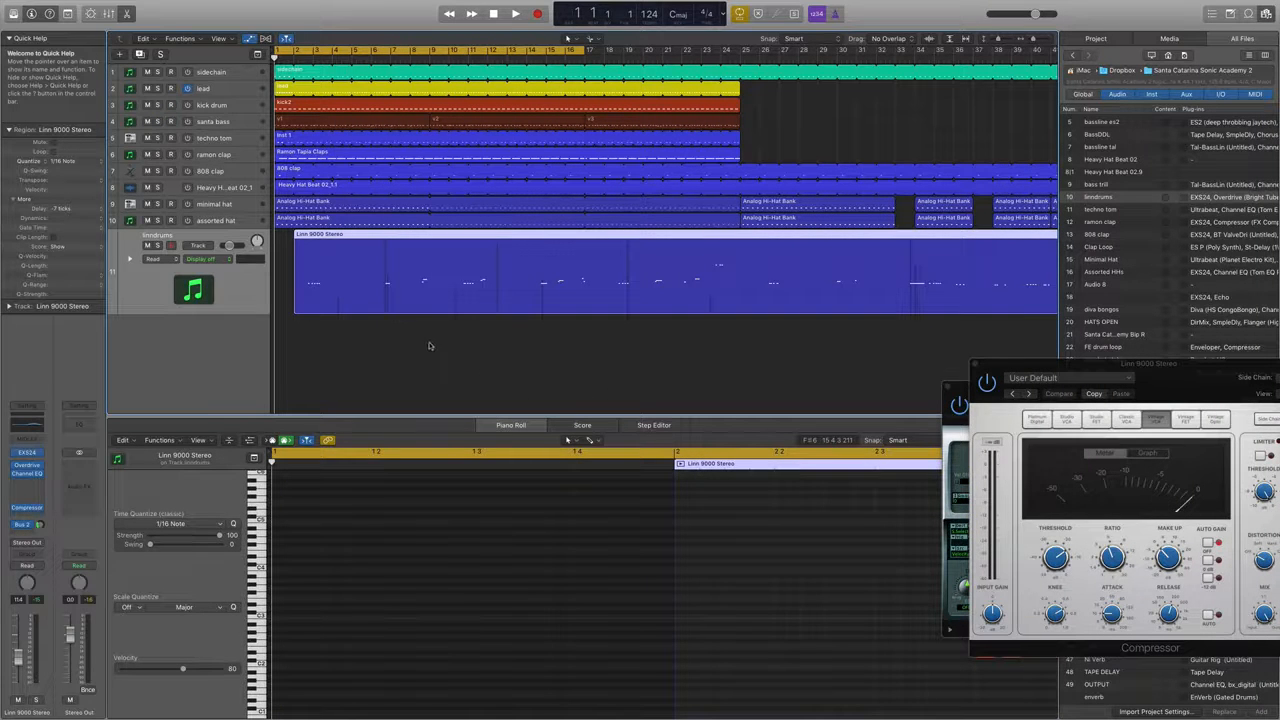
Create one software instrument track with an empty channel strip below the linndrums track
left_click(239, 307)
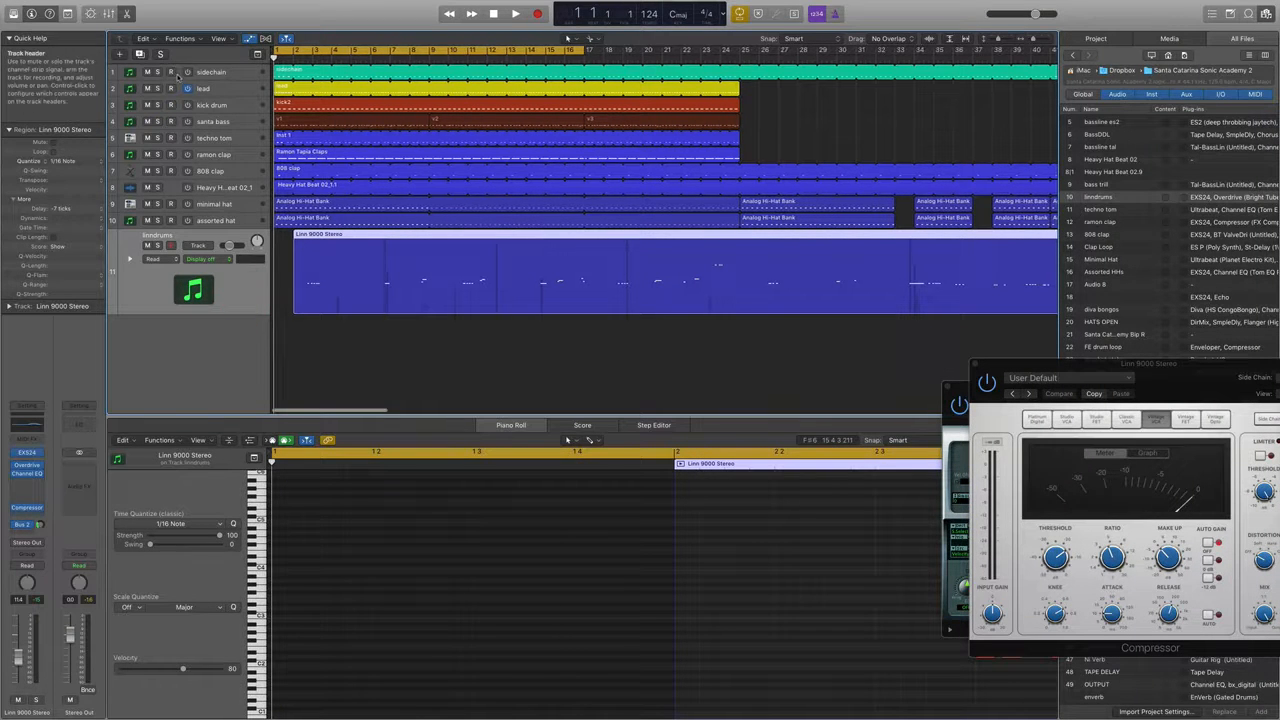
mouse_move(197, 6)
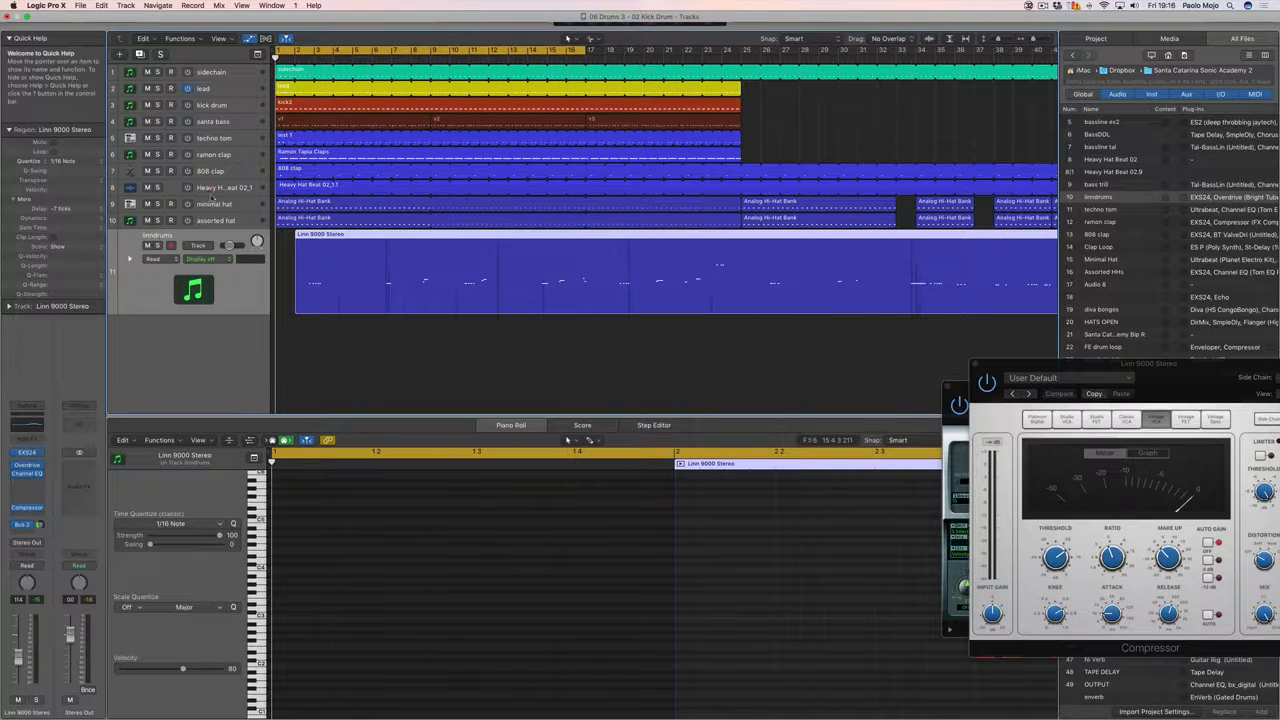
left_click(119, 54)
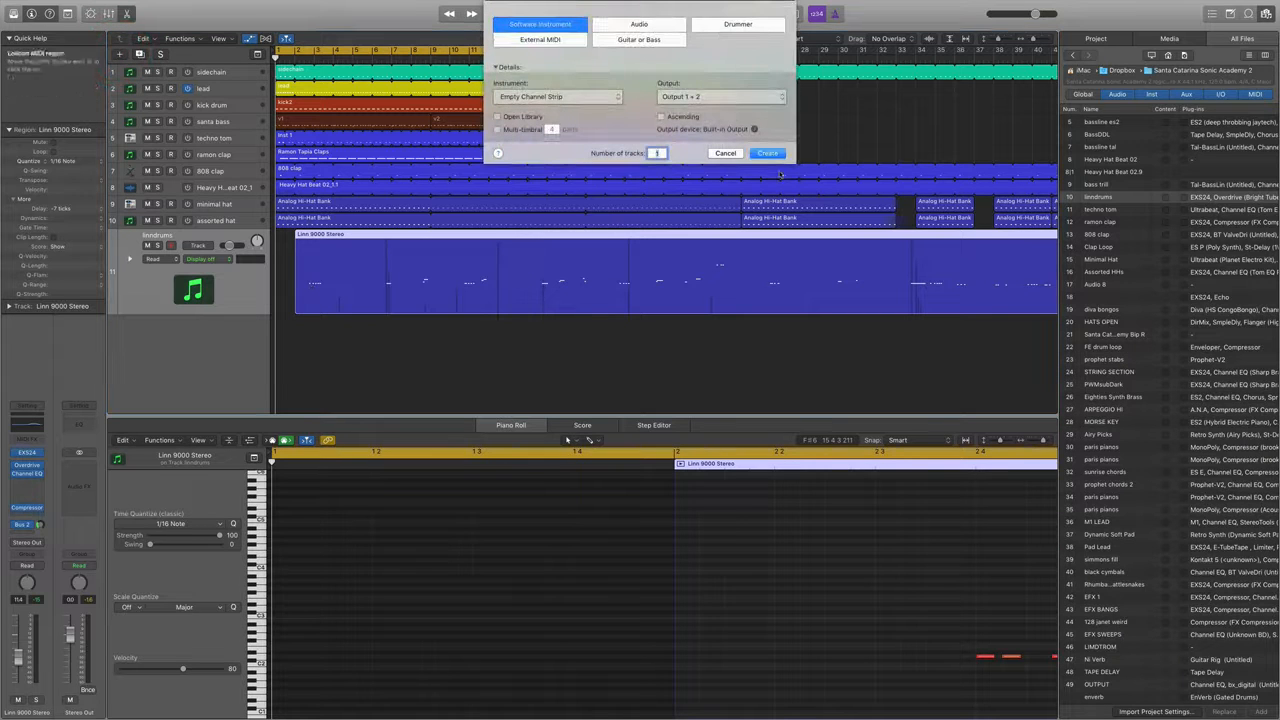
key("Escape")
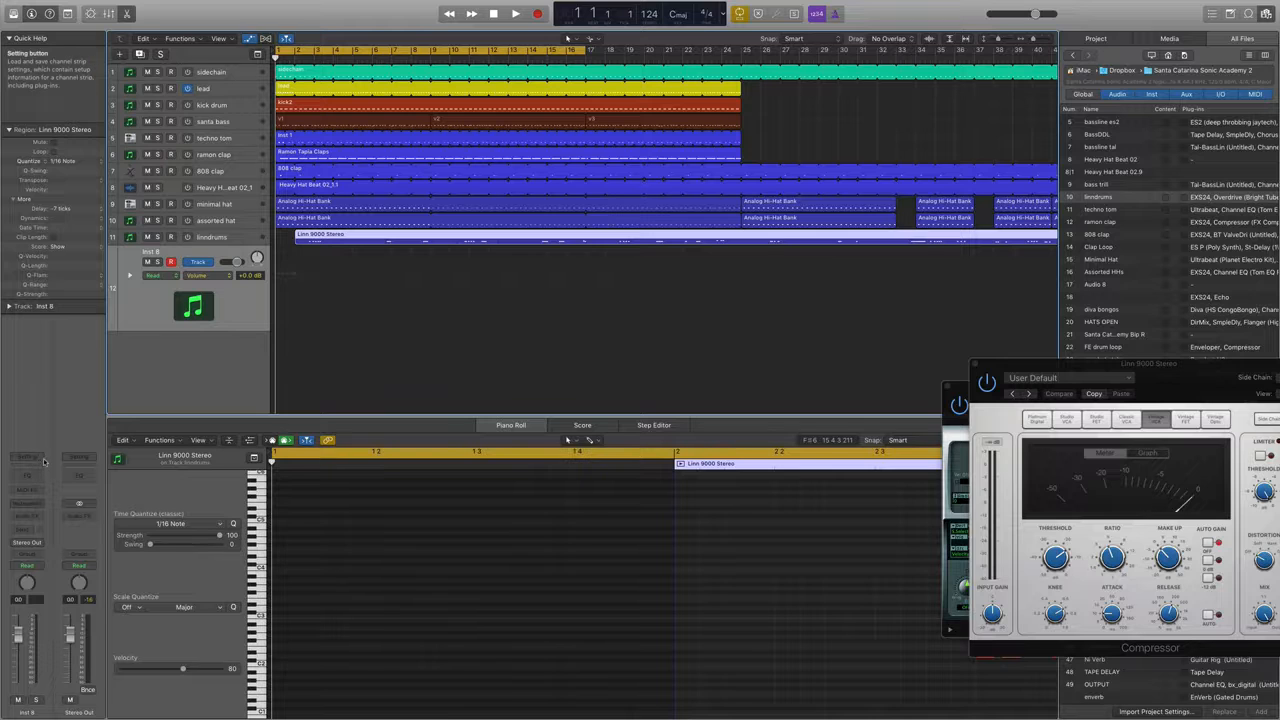
Load the Native Instruments Kontakt 5 instrument on the new track and move its window clear of the track headers
left_click(38, 505)
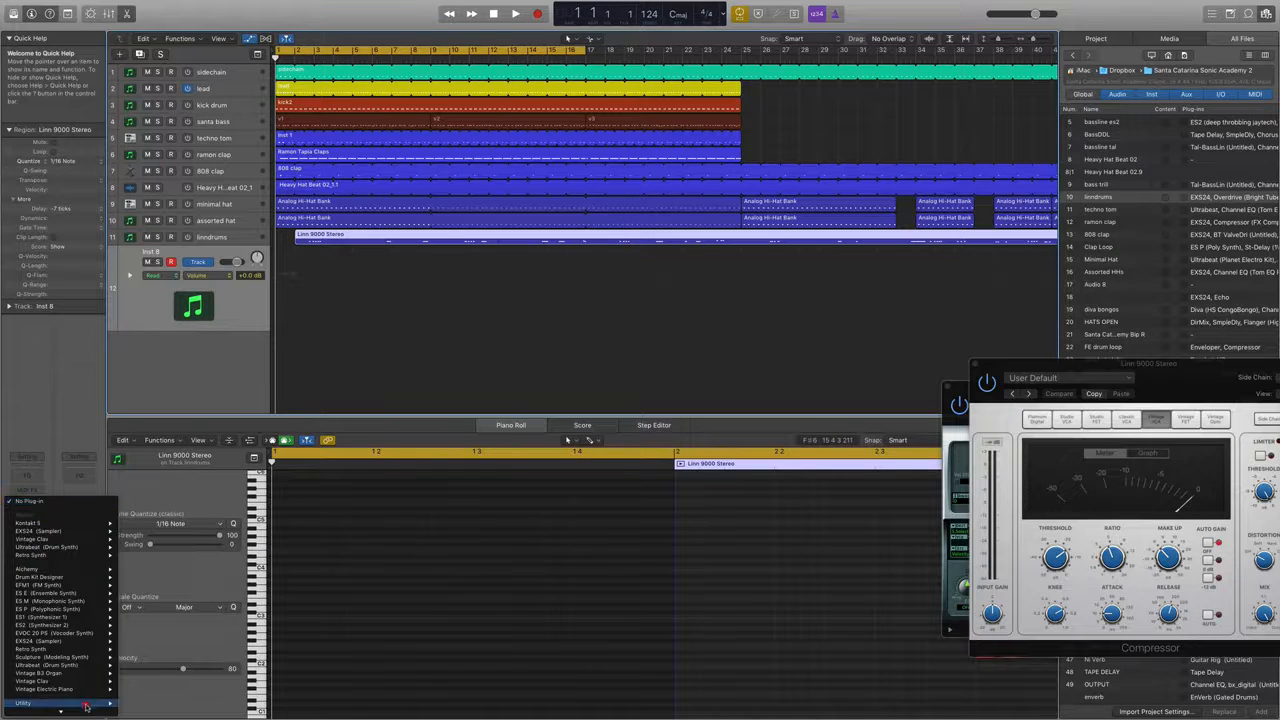
mouse_move(97, 697)
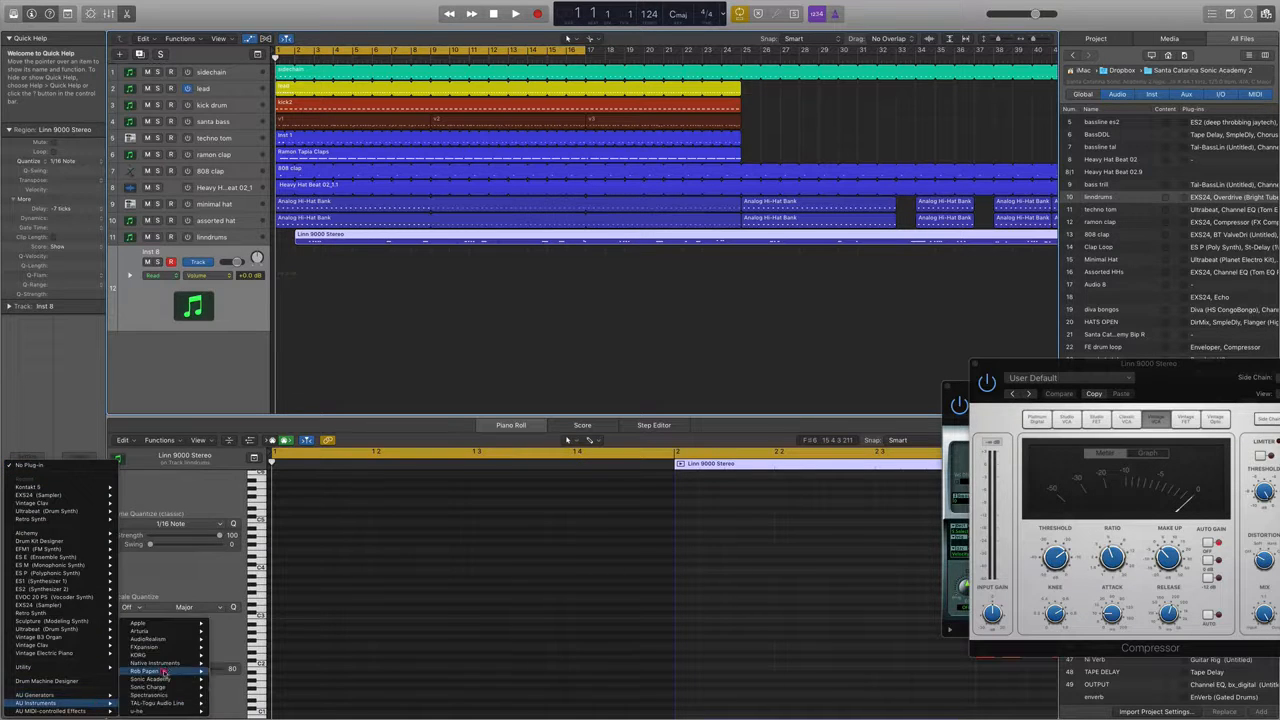
mouse_move(165, 663)
mouse_move(245, 665)
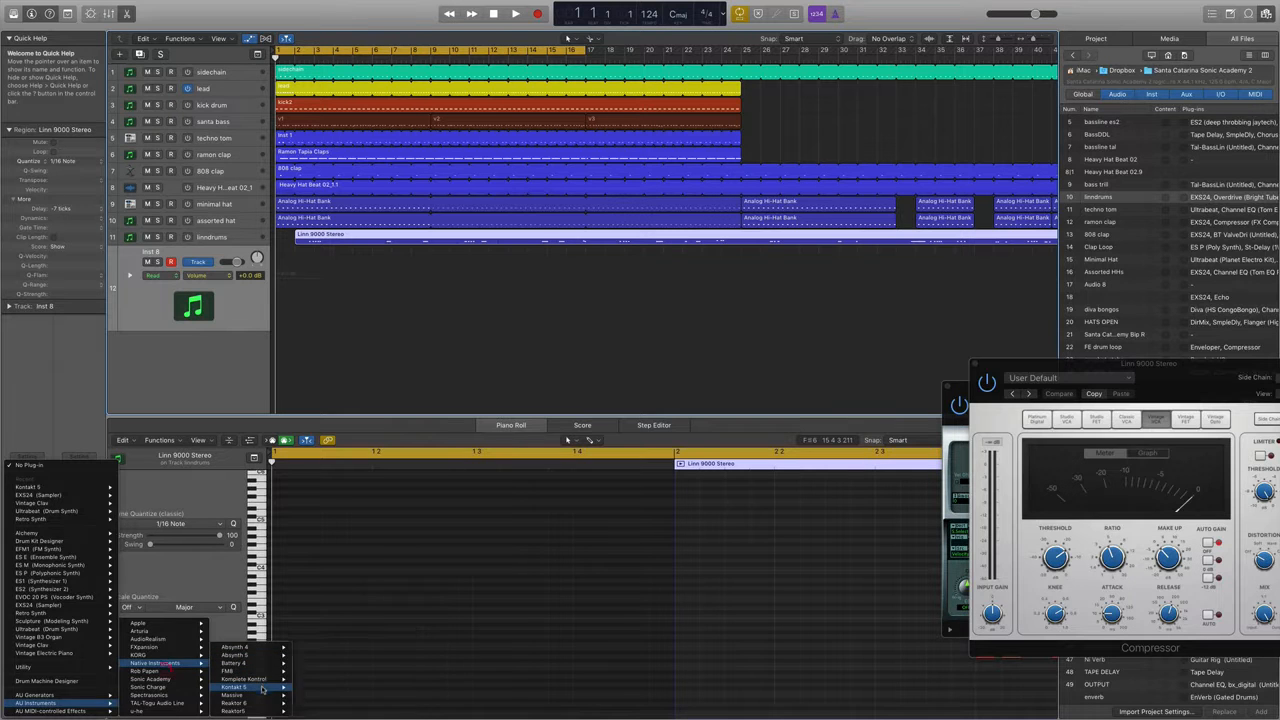
left_click(330, 663)
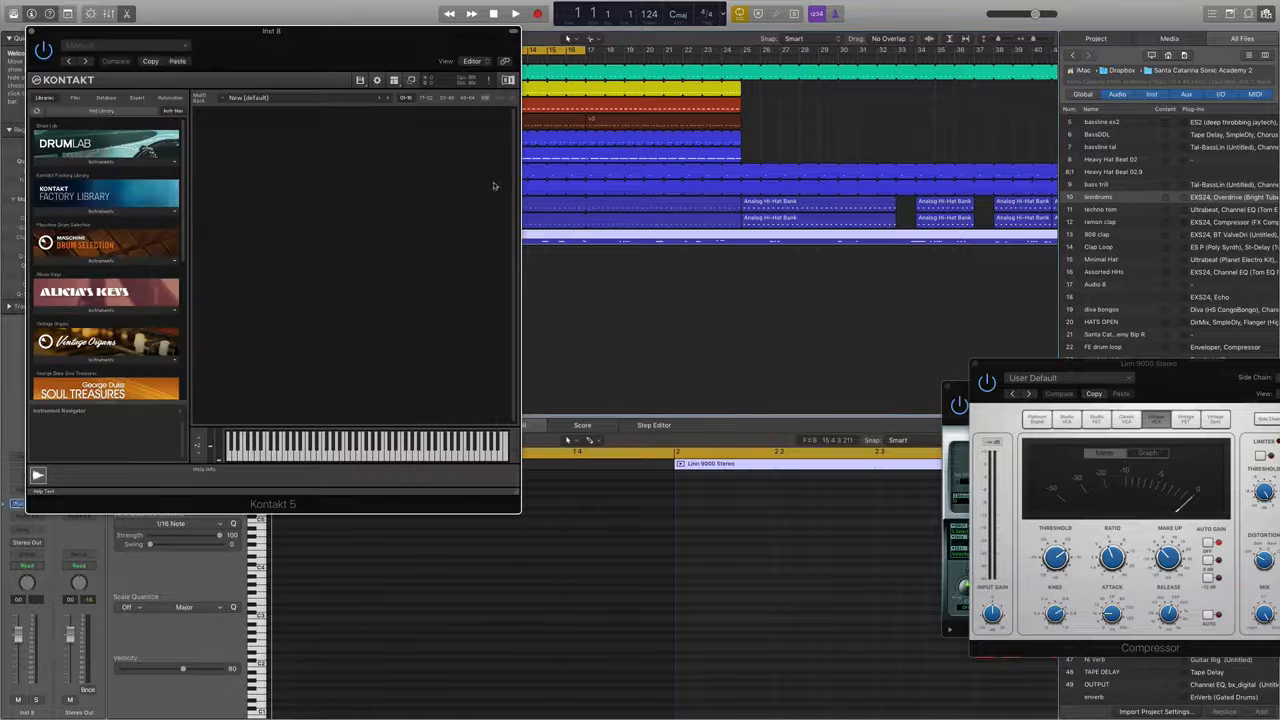
left_click_drag(250, 12, 526, 39)
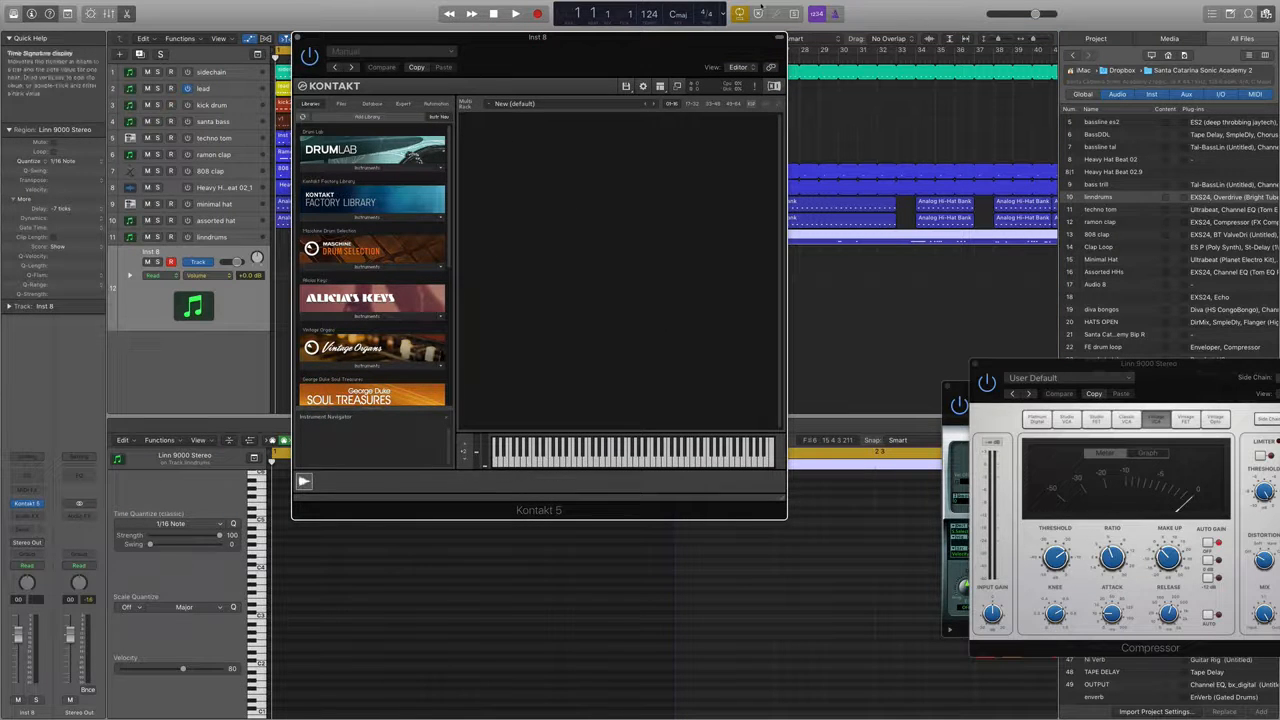
Load the Simmons SDSV kits.nki instrument into Kontakt, resolve its missing samples, and close the plug-in window
left_click(626, 86)
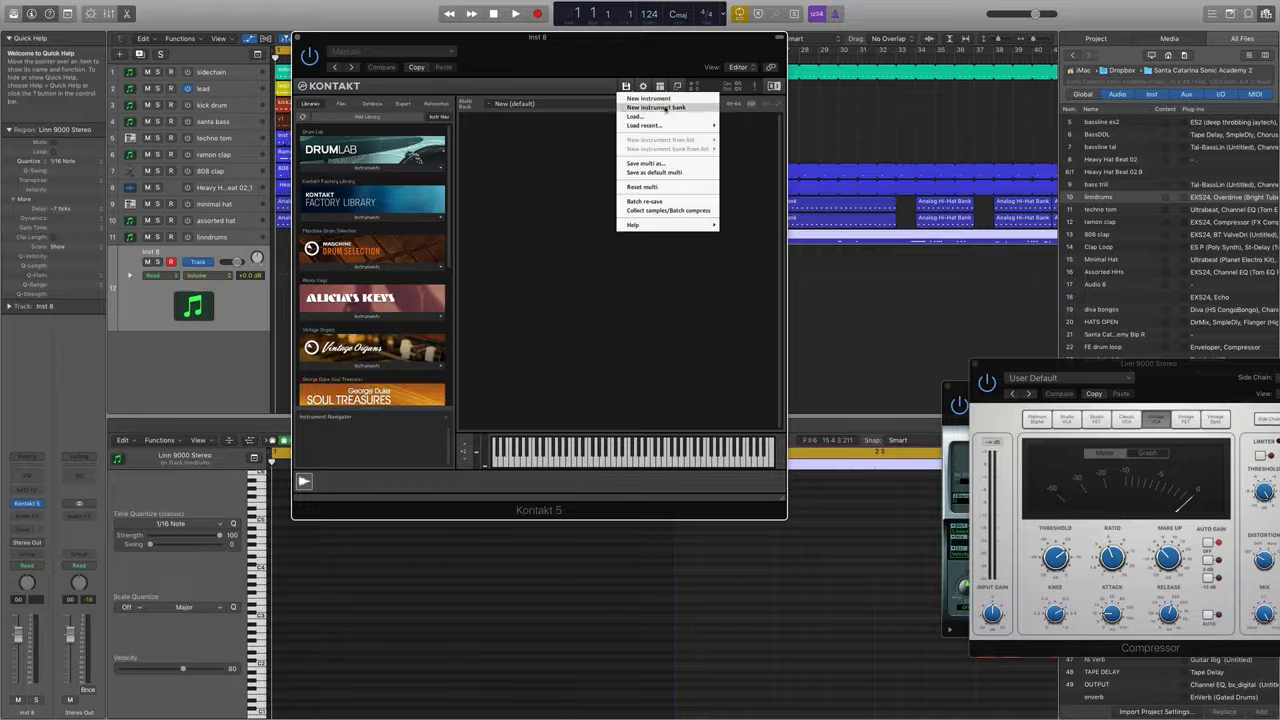
left_click(660, 119)
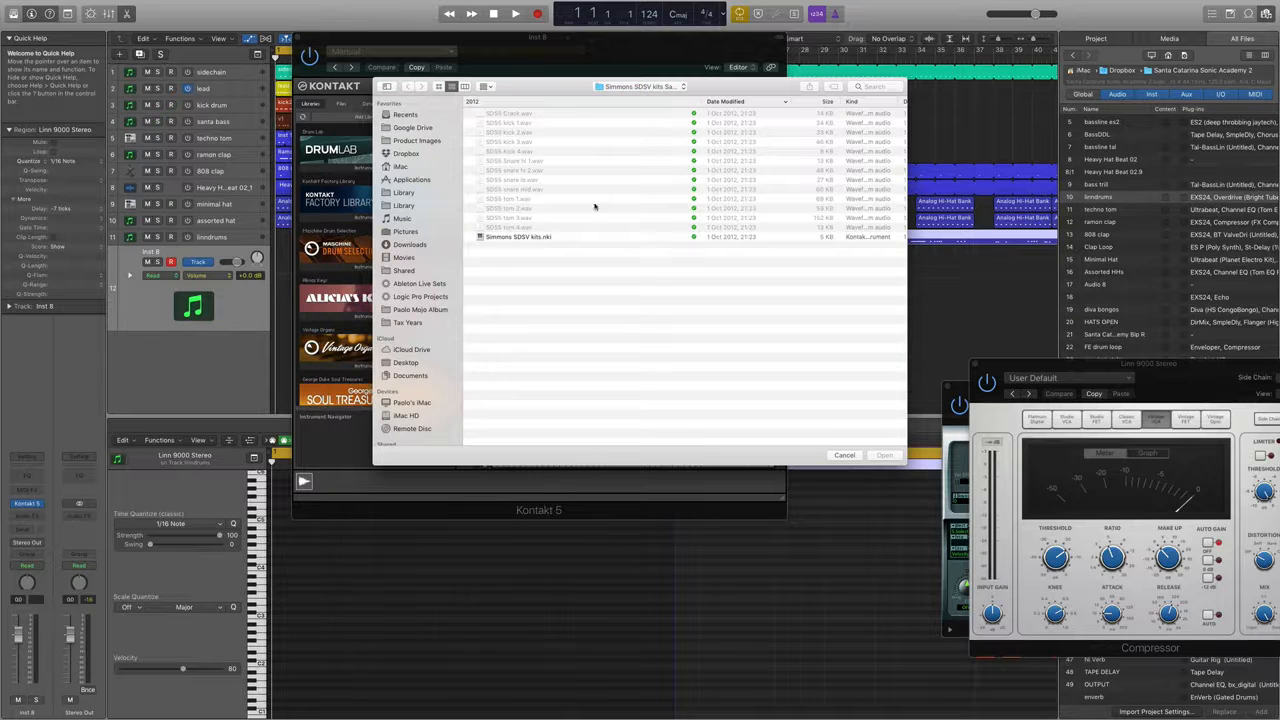
double_click(516, 238)
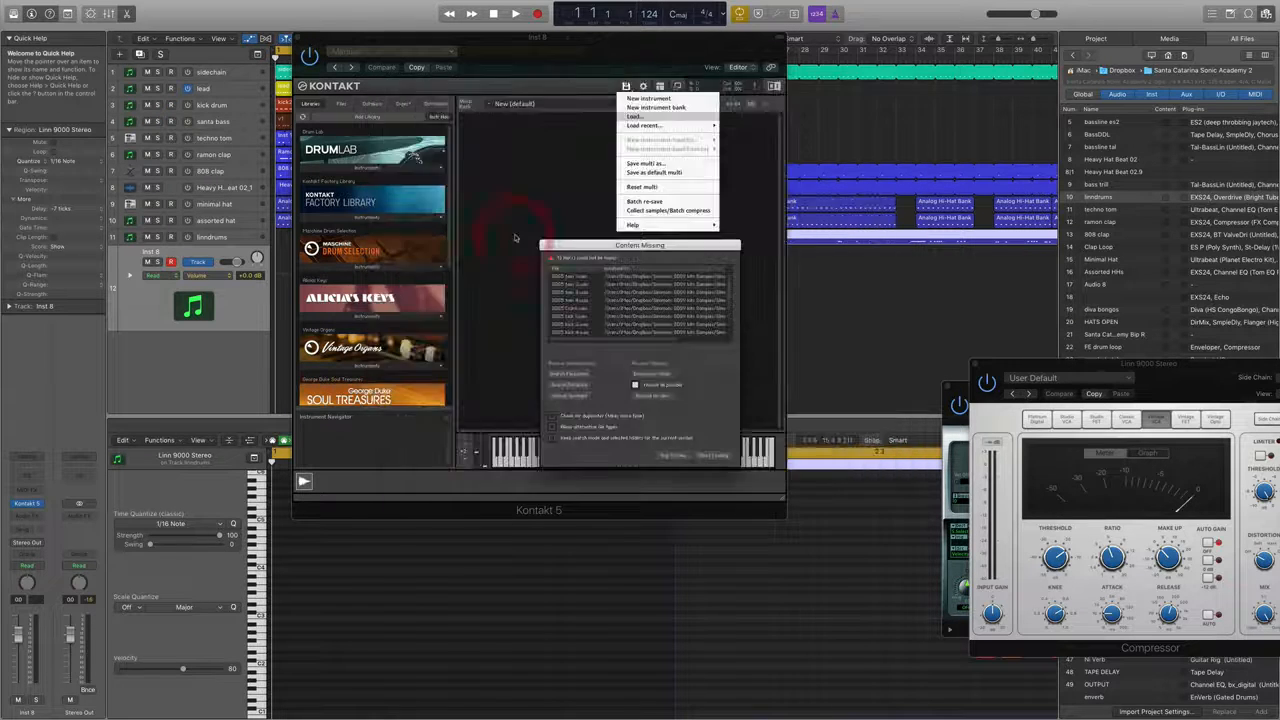
left_click(578, 395)
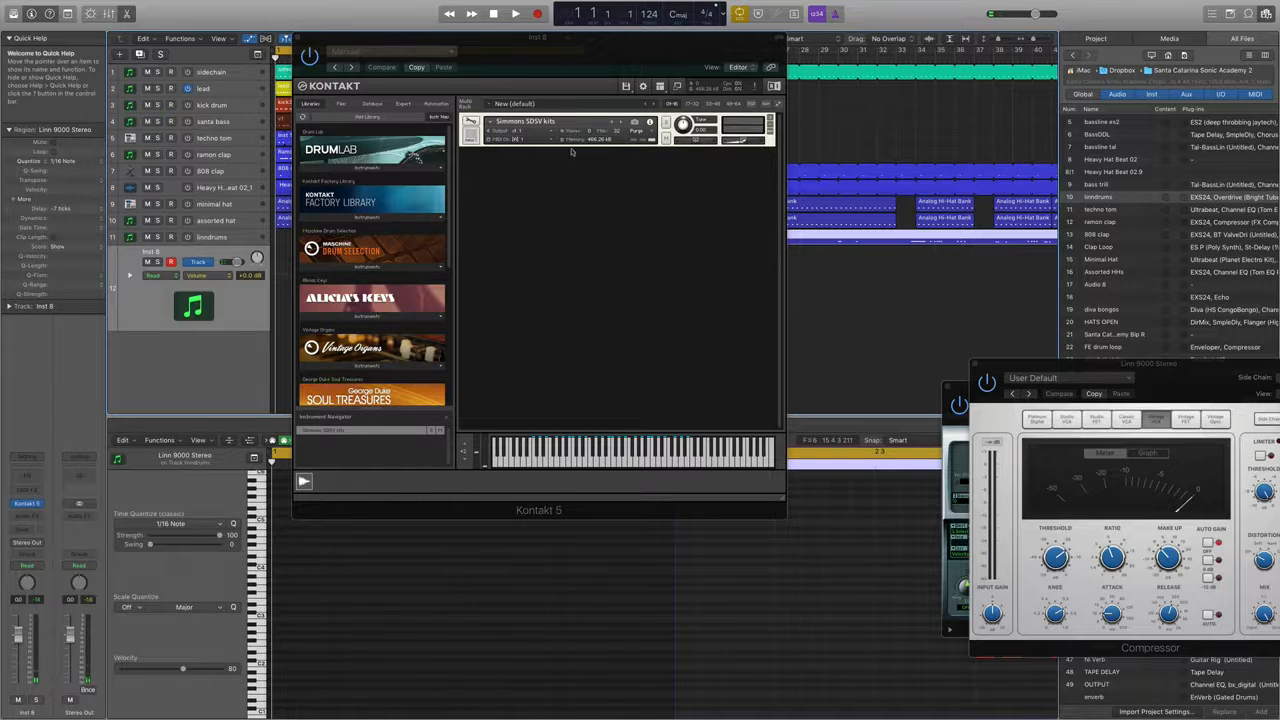
left_click_drag(570, 37, 757, 74)
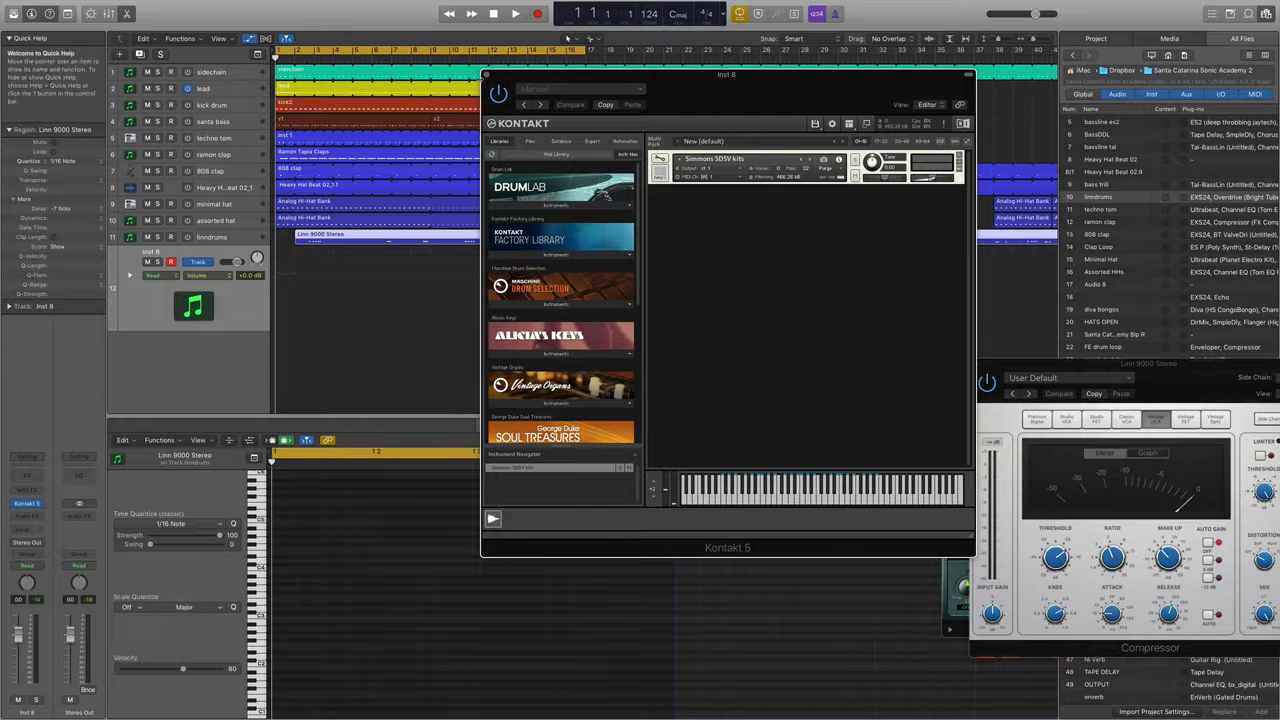
left_click(487, 76)
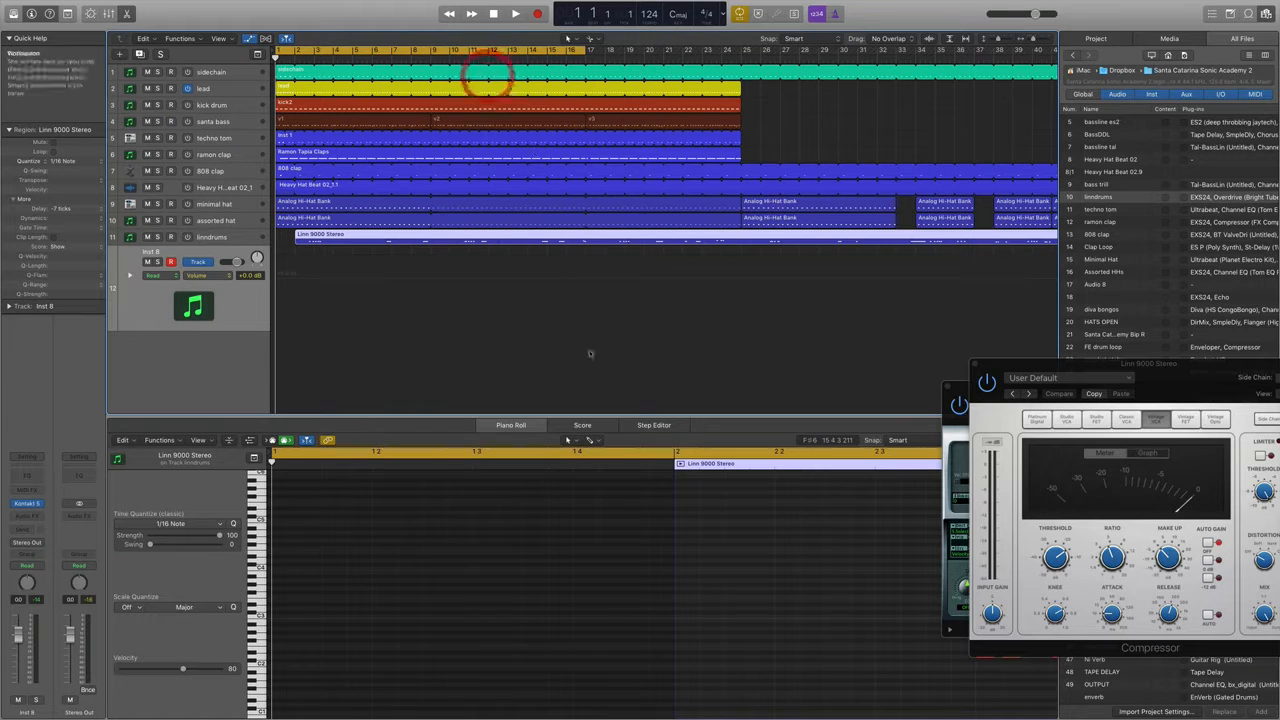
Create a one-bar MIDI region at bar 16 on the Inst 8 track and start the cycle range at bar 15
right_click(551, 252)
left_click(568, 254)
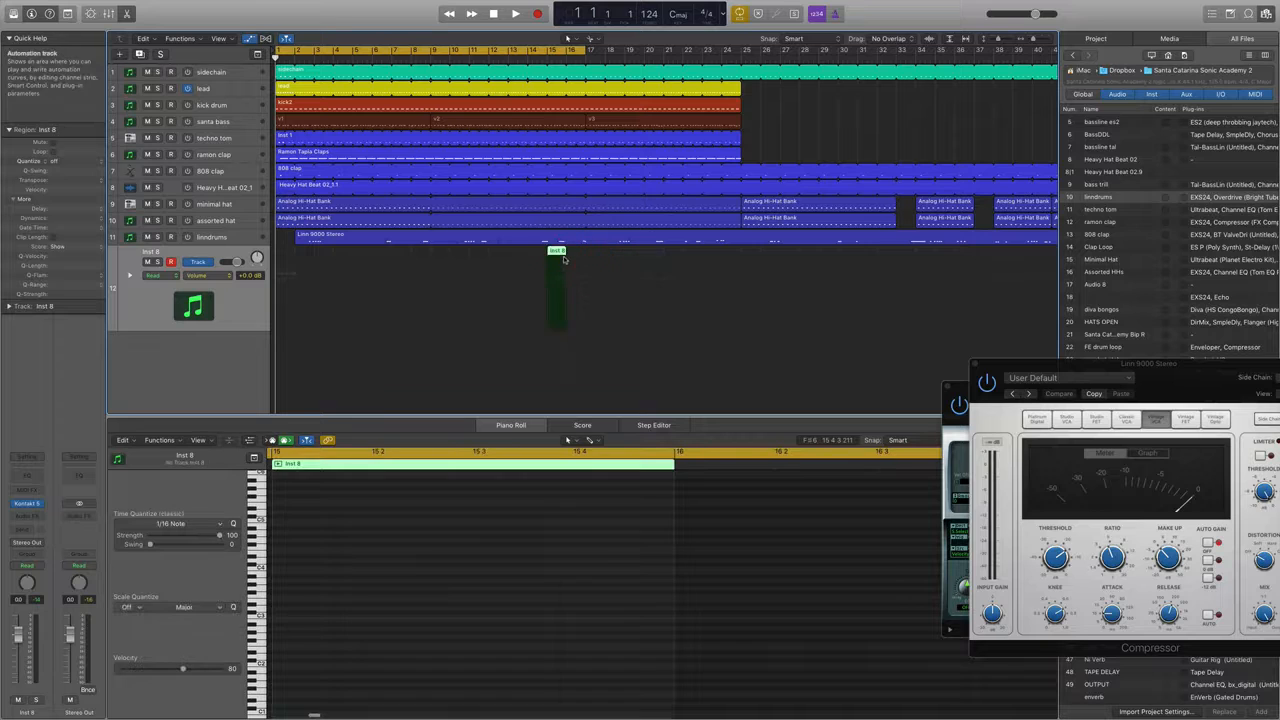
left_click_drag(556, 251, 575, 251)
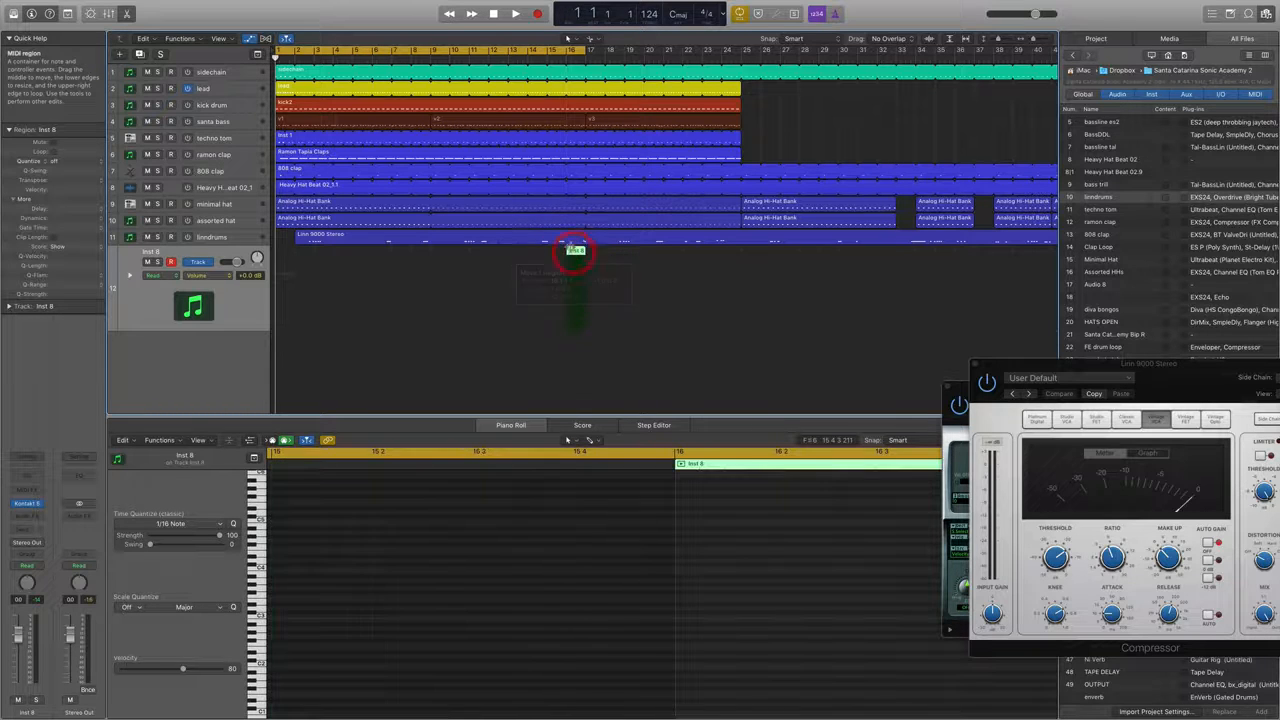
left_click(549, 50)
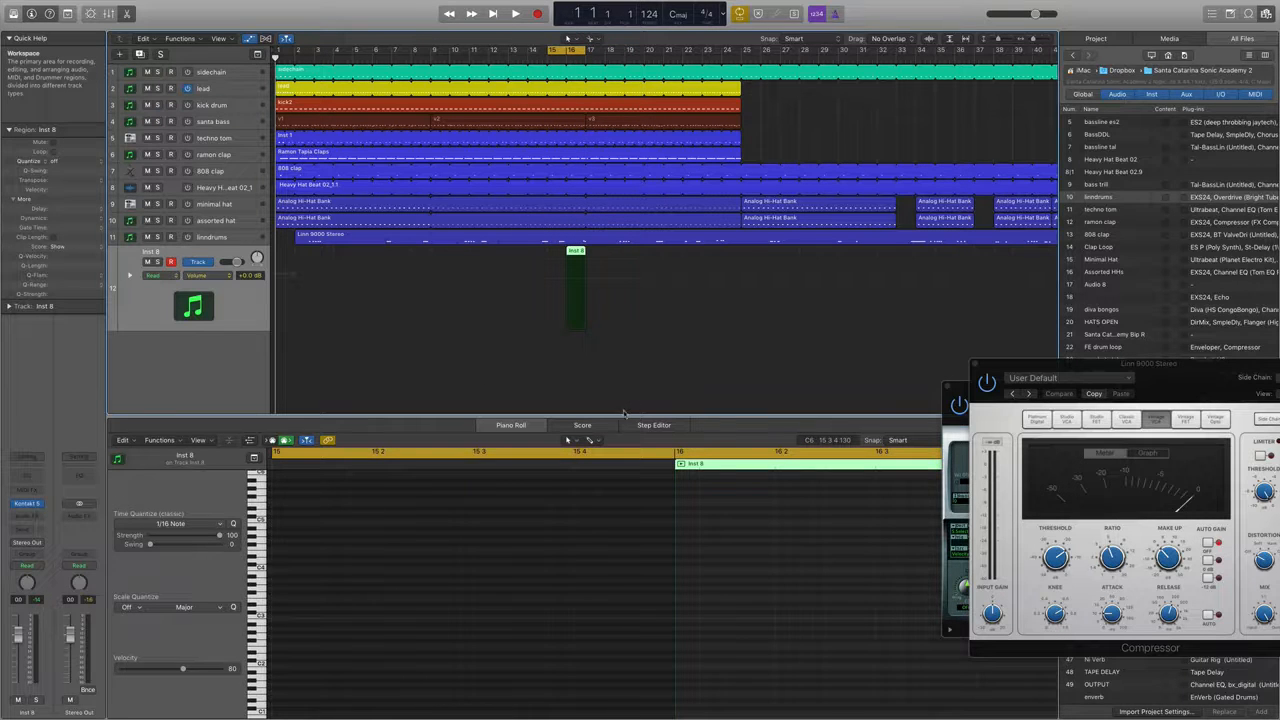
left_click_drag(623, 413, 657, 264)
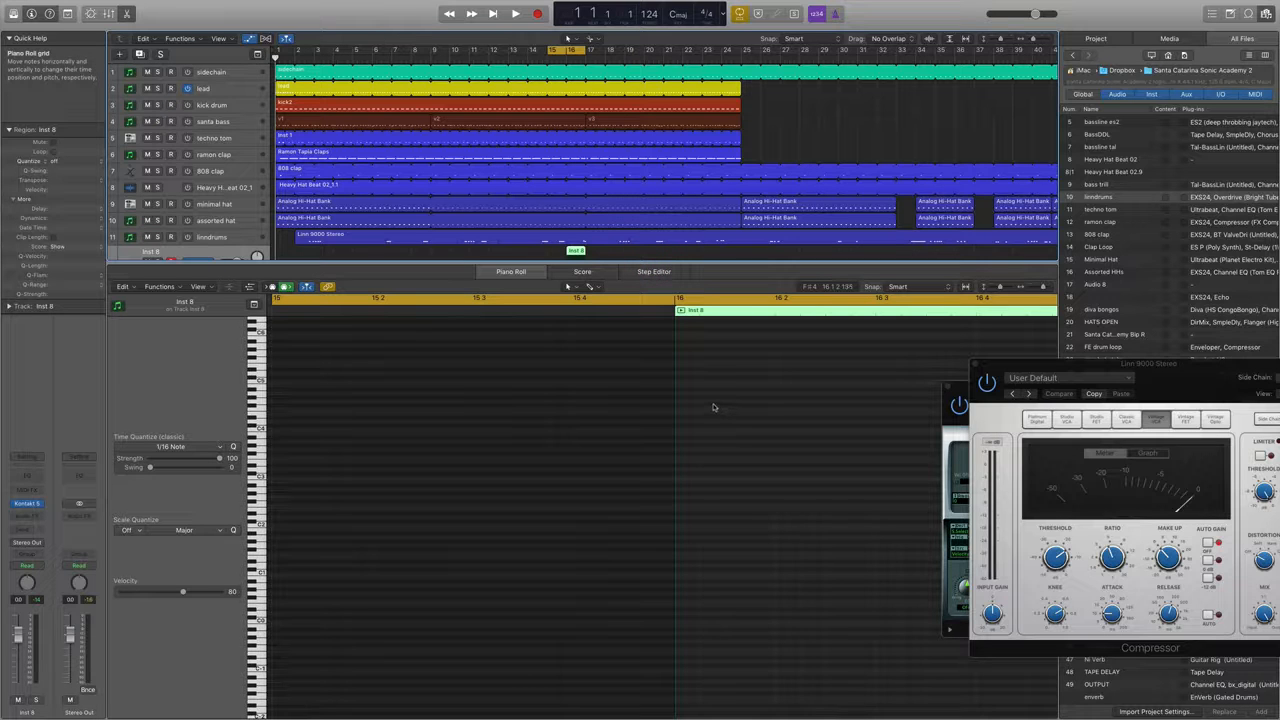
Draw a short note followed by a longer note on B3 at the start of the bar 16 region
scroll(710, 412, "right", 10)
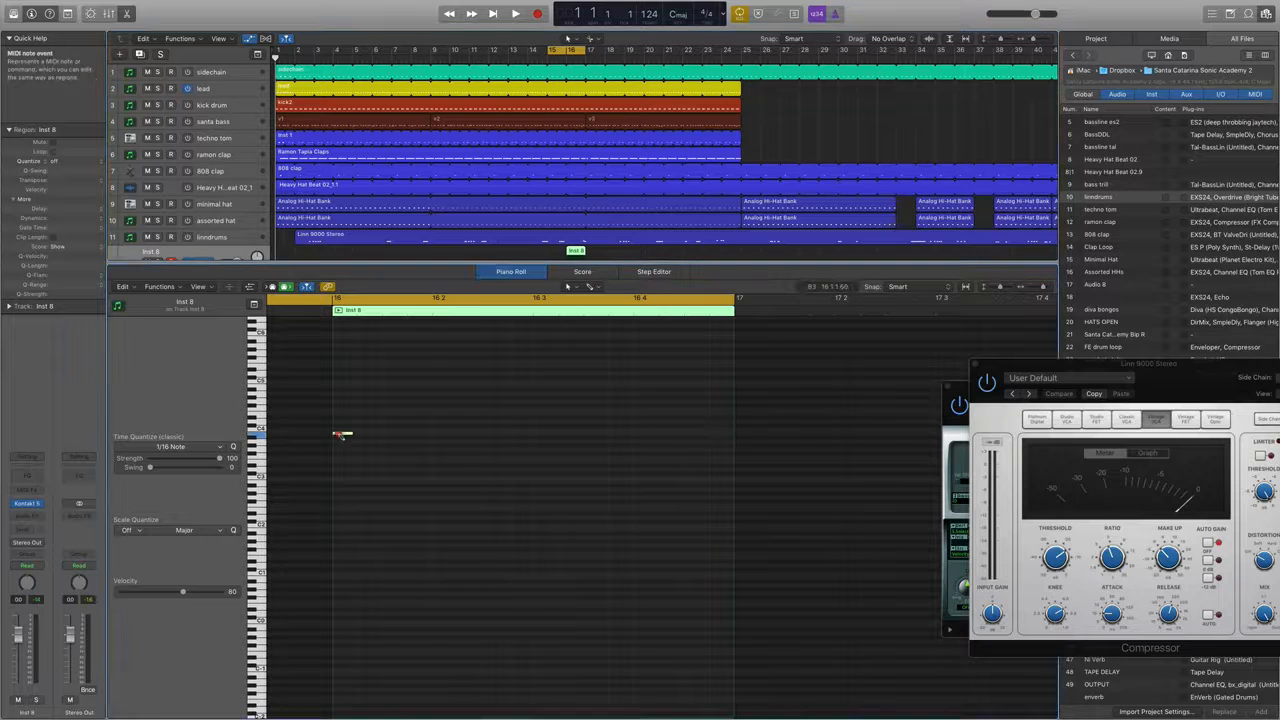
left_click(340, 437, "super")
left_click_drag(341, 437, 414, 434)
left_click(376, 433)
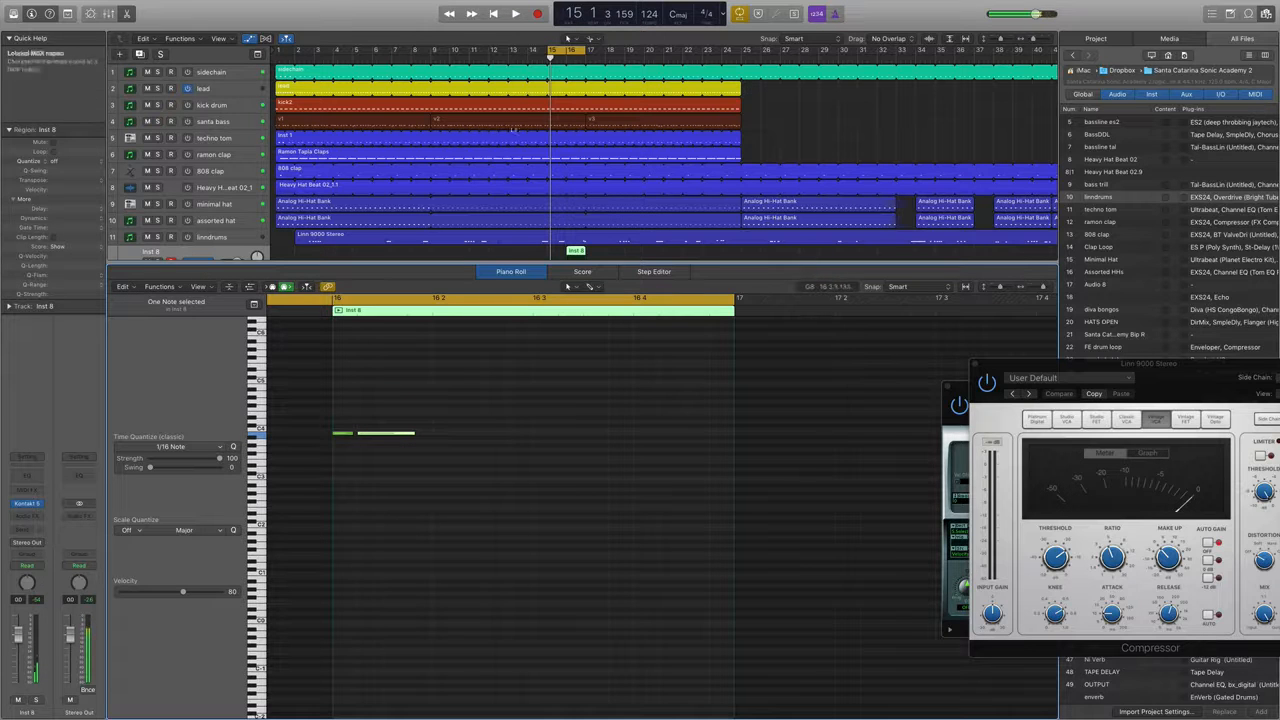
Solo the Inst 8 track and shorten the cycle range to bar 16 only for playback
scroll(160, 210, "down", 3)
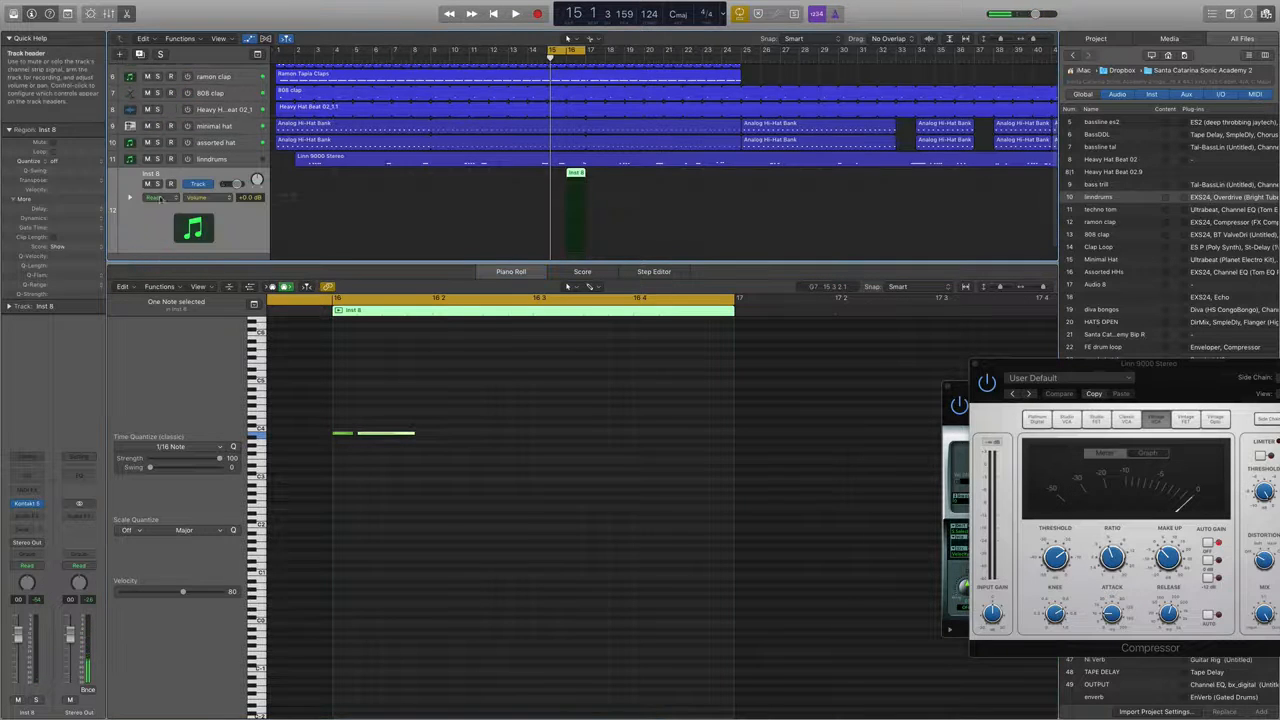
left_click(157, 184)
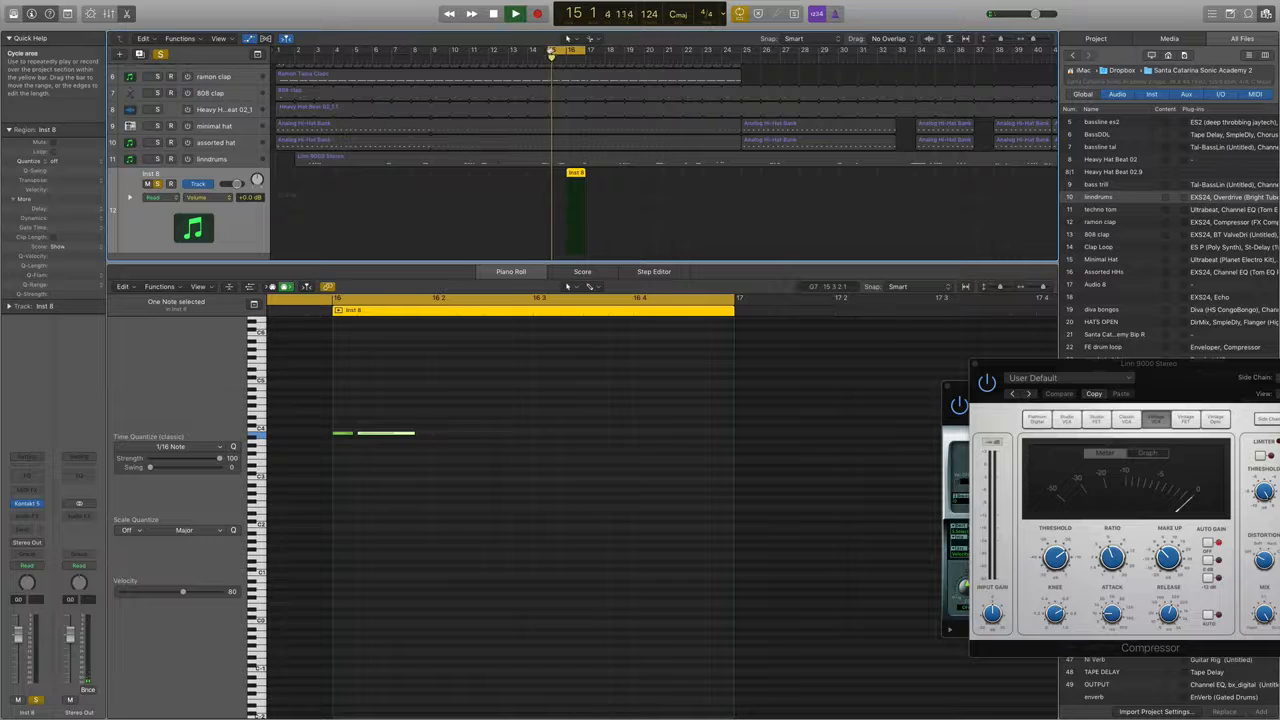
left_click_drag(551, 50, 567, 61)
key("space")
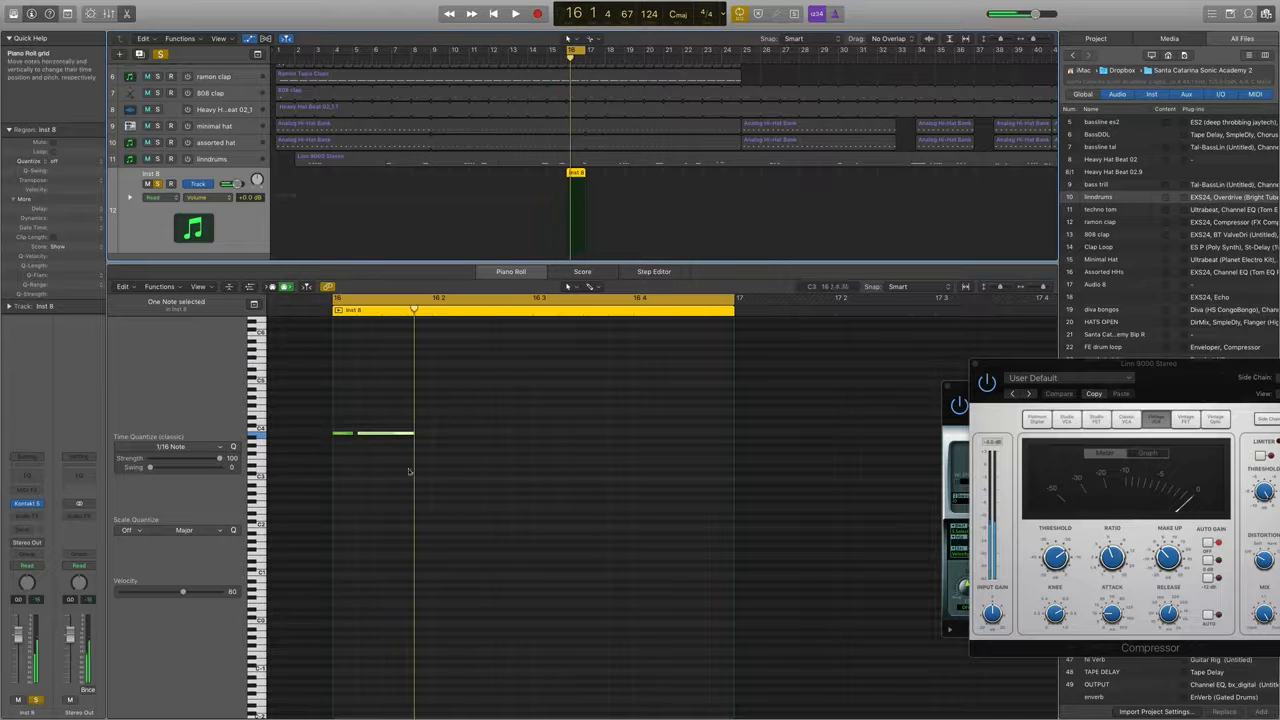
Copy the two-note pair in a descending sequence to A3 and G3, and quantize all six notes to 1/16
left_click_drag(409, 471, 493, 449)
key("space")
left_click_drag(565, 467, 306, 423)
left_click(235, 447)
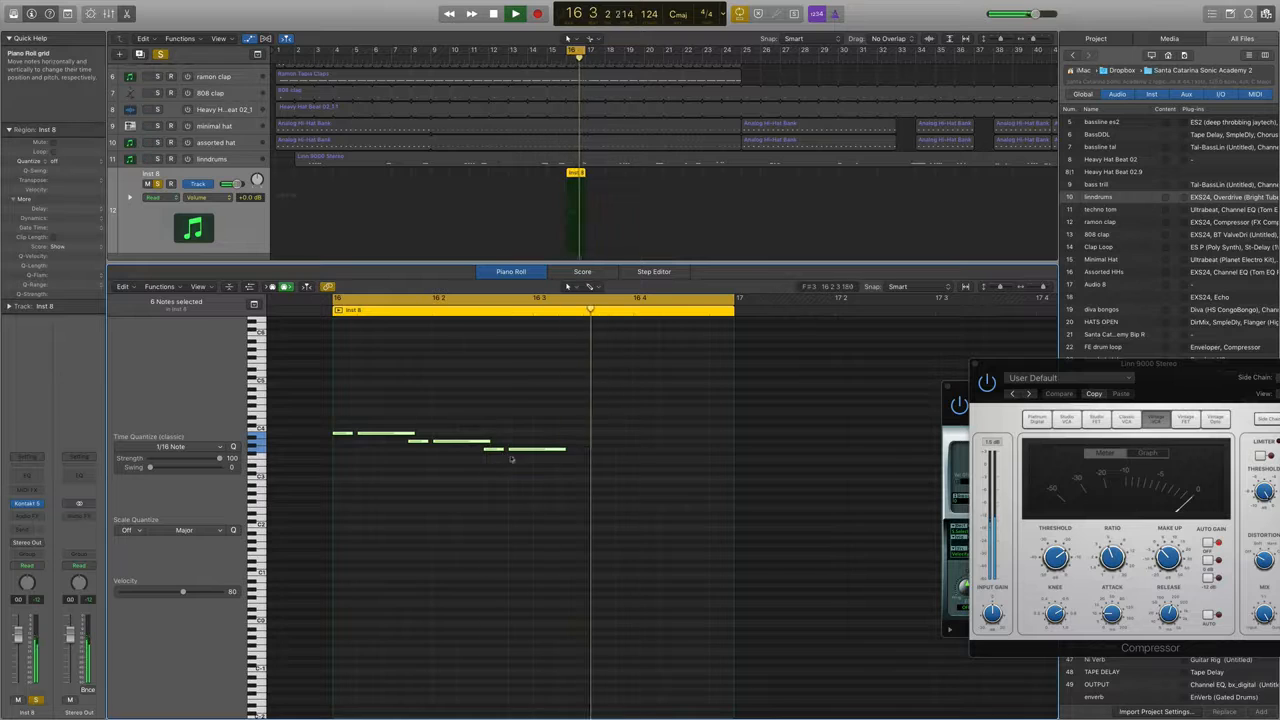
Continue the descending fill with a note pair on D3 and a more widely spaced pair on D2, and audition it
left_click_drag(515, 458, 569, 472)
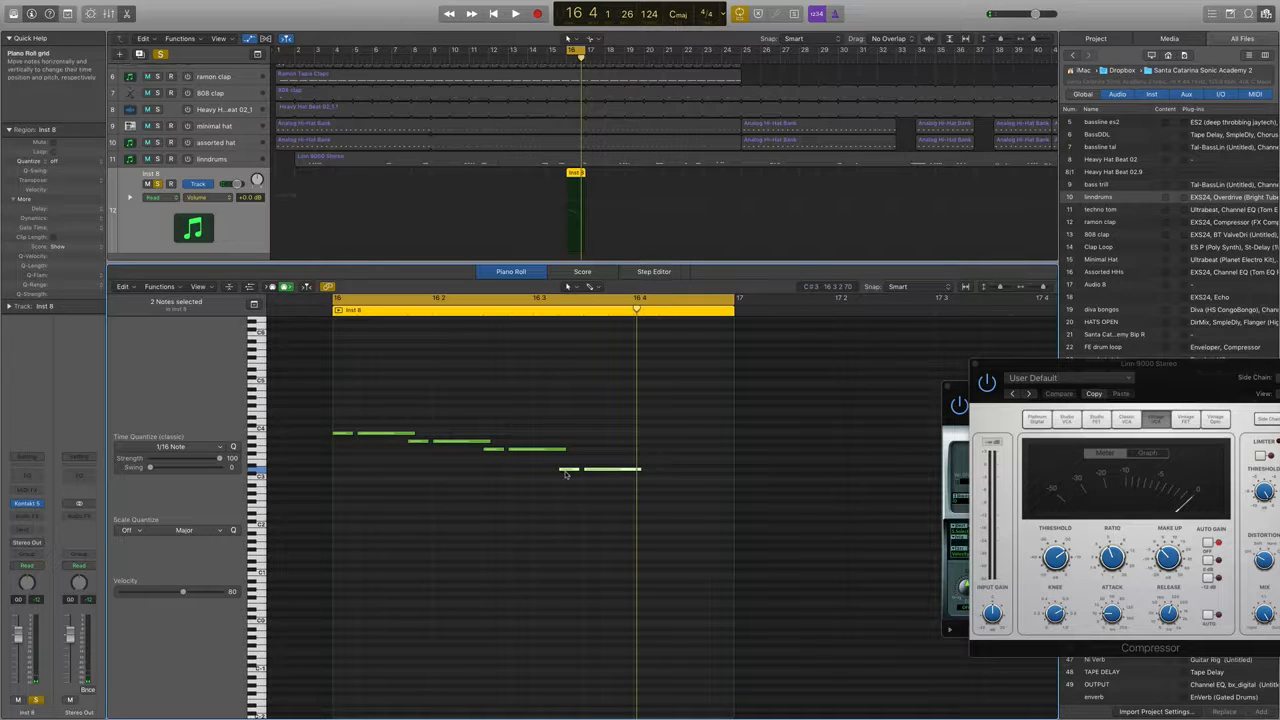
left_click_drag(573, 471, 722, 520)
left_click(658, 504)
key("space")
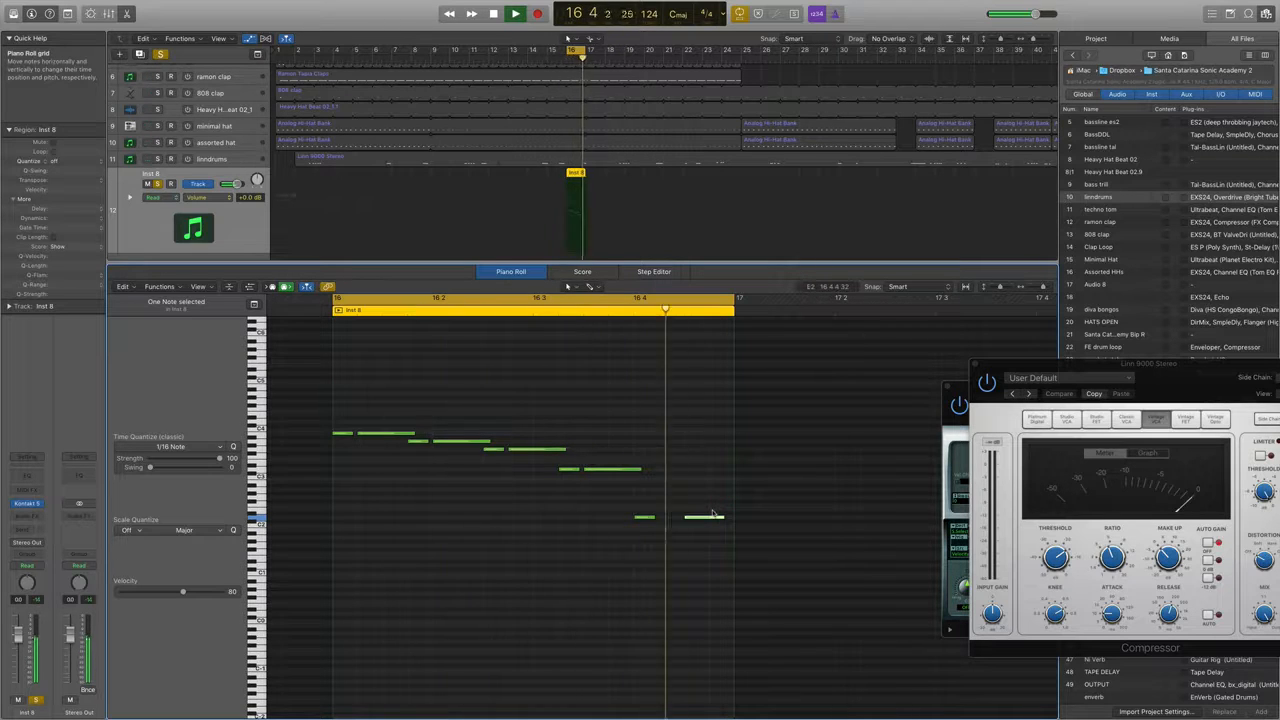
key("space")
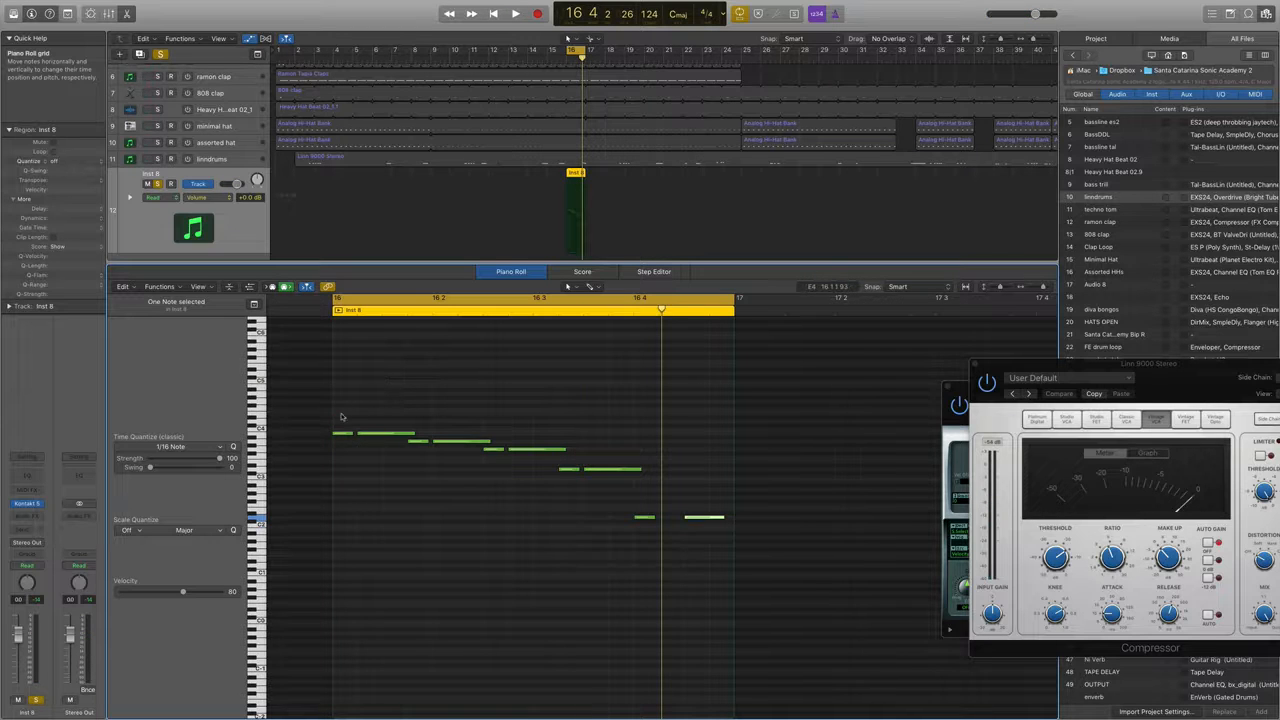
Copy the first three note pairs an octave down to B2, A2 and G2 as a second voice
left_click_drag(393, 448, 345, 491)
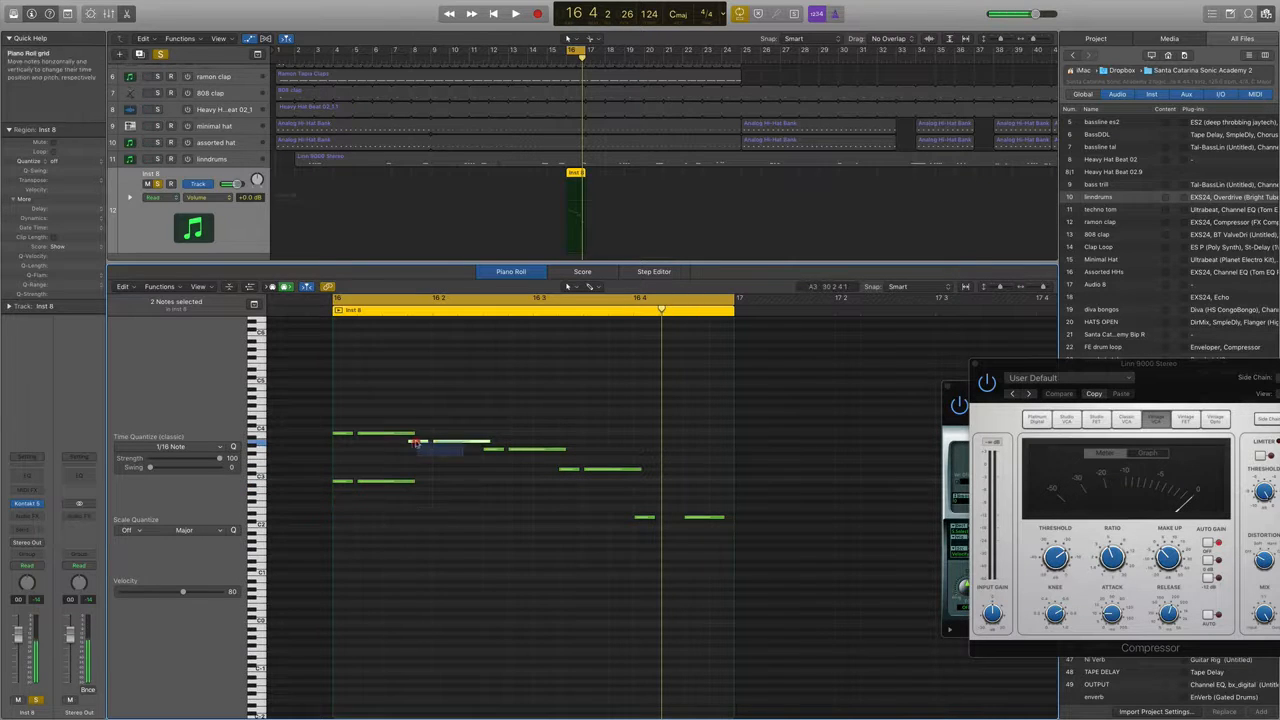
left_click_drag(418, 441, 418, 497)
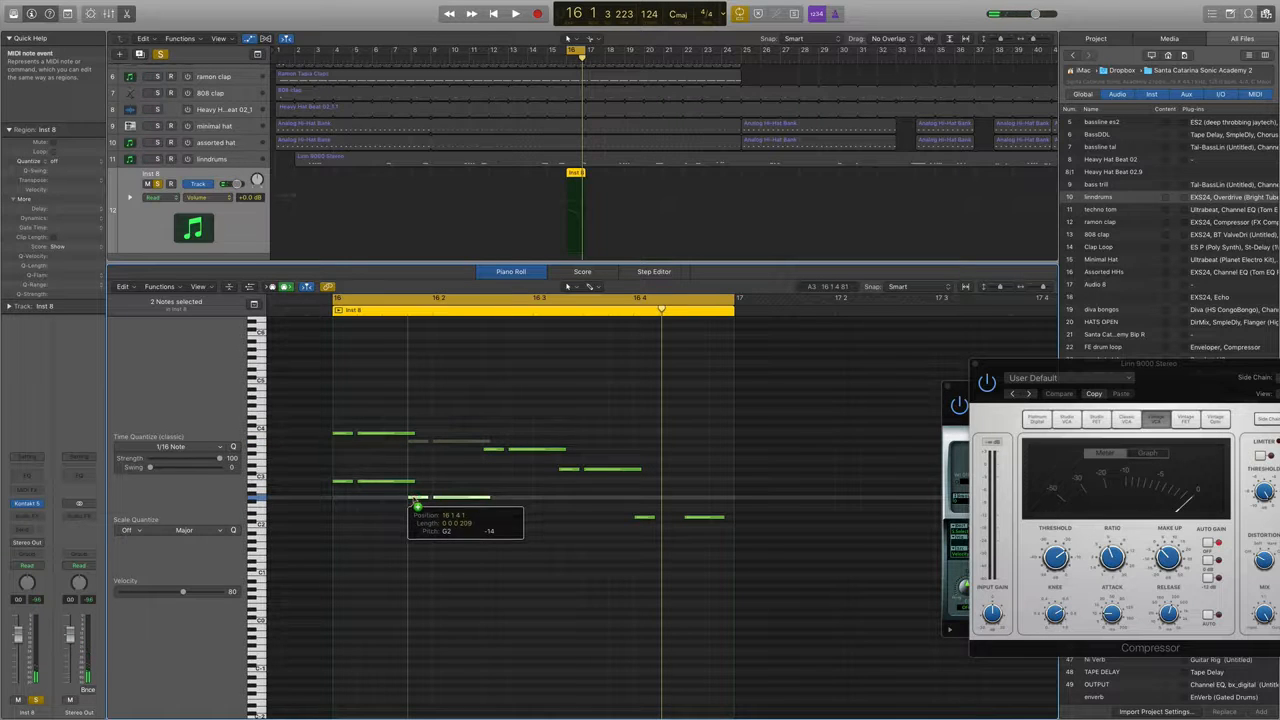
left_click_drag(417, 507, 492, 500)
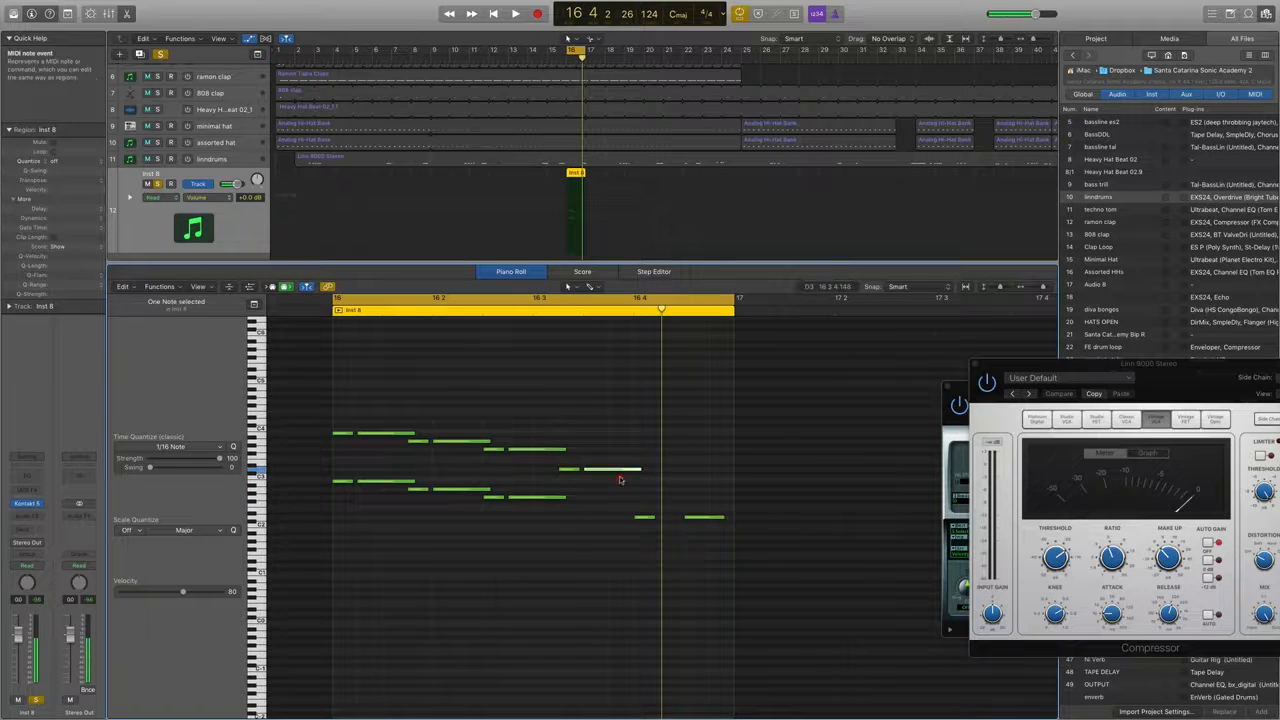
Double the fourth note pair on G2 and the last pair on G1, and play the fill
mouse_move(620, 469)
left_mouse_down()
mouse_move(600, 469)
mouse_move(627, 470)
left_mouse_up()
left_click(594, 482)
left_click_drag(568, 471, 568, 497)
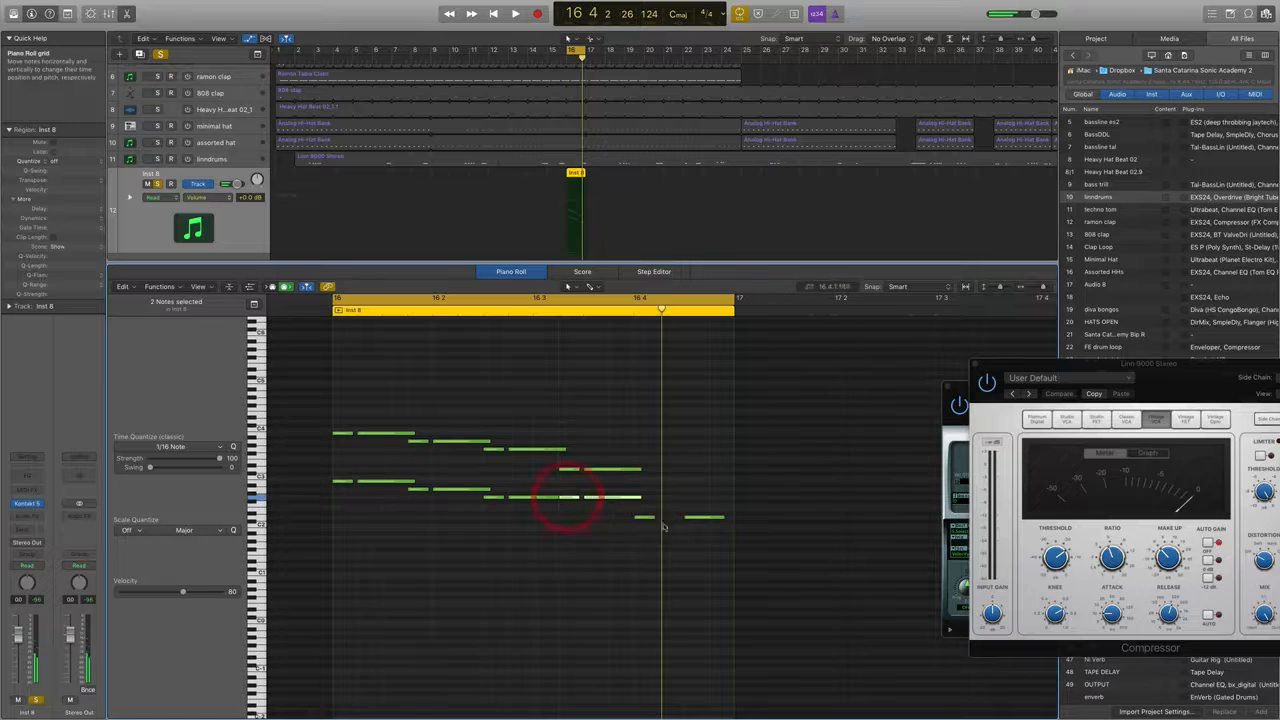
left_click_drag(705, 538, 643, 541)
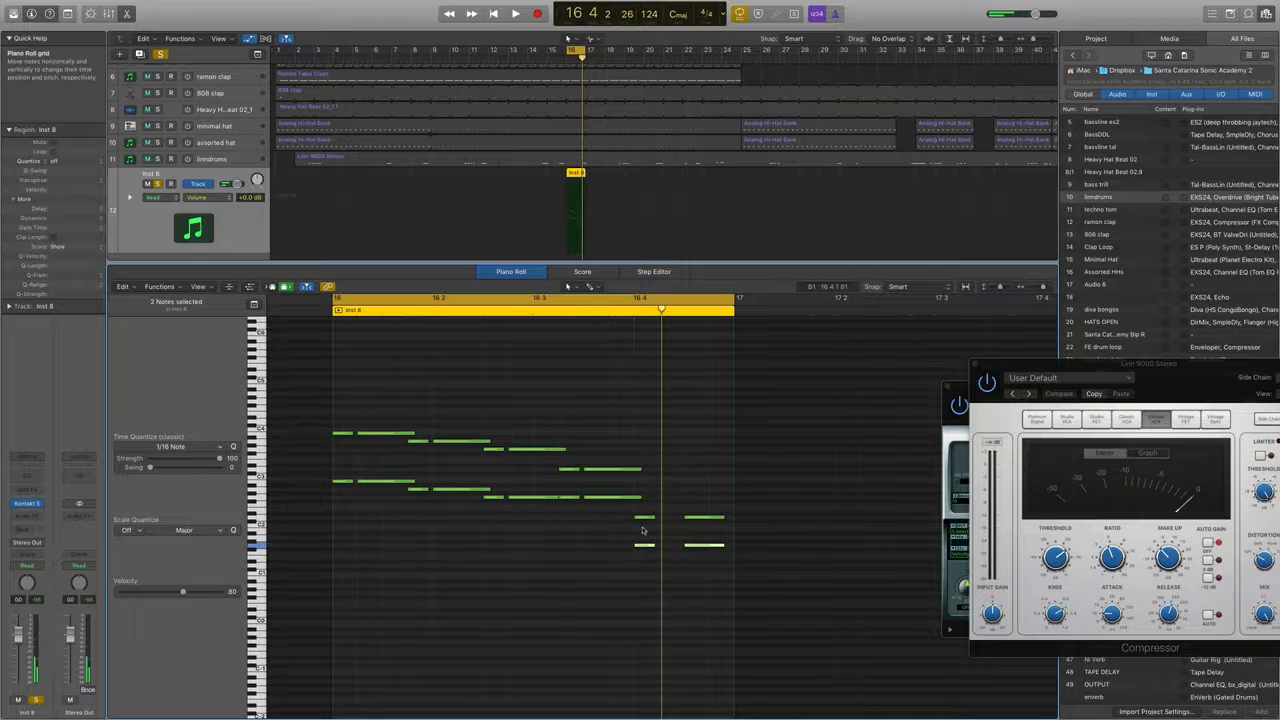
key("space")
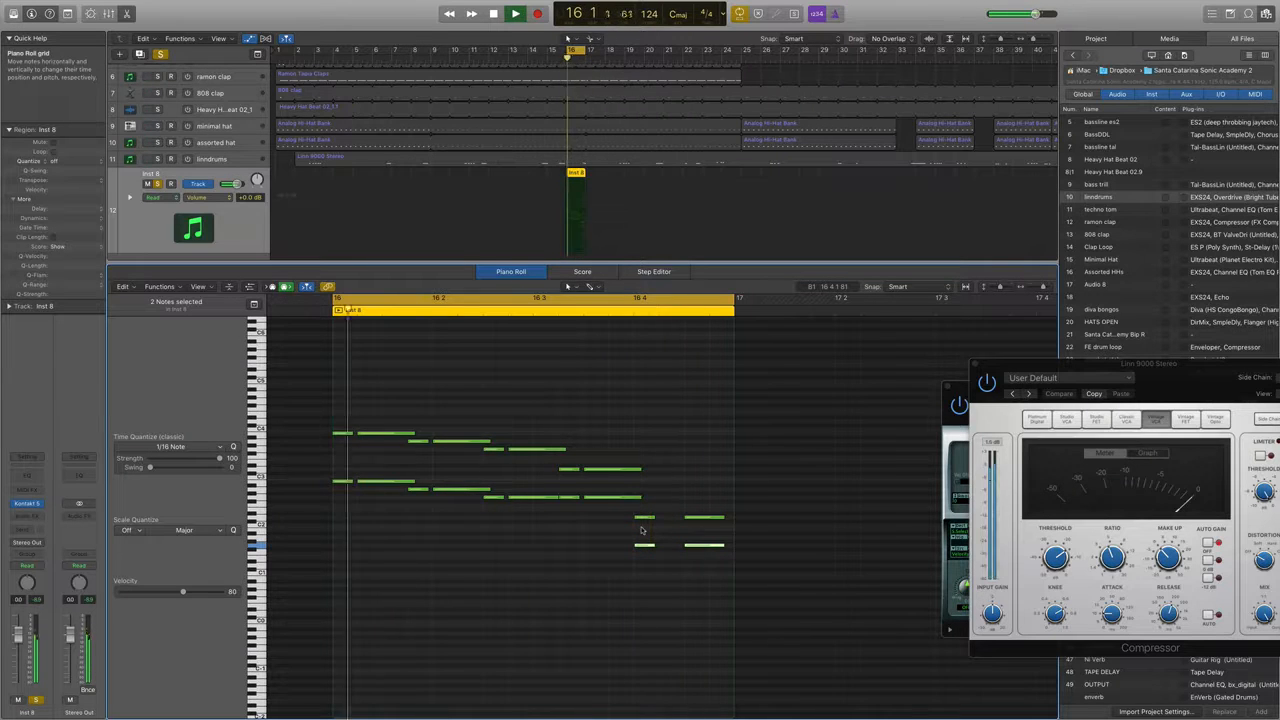
Apply force legato to all 20 notes of the fill, shortening the overlapped notes, and listen to the result
left_click_drag(796, 606, 298, 398)
key("shift+l")
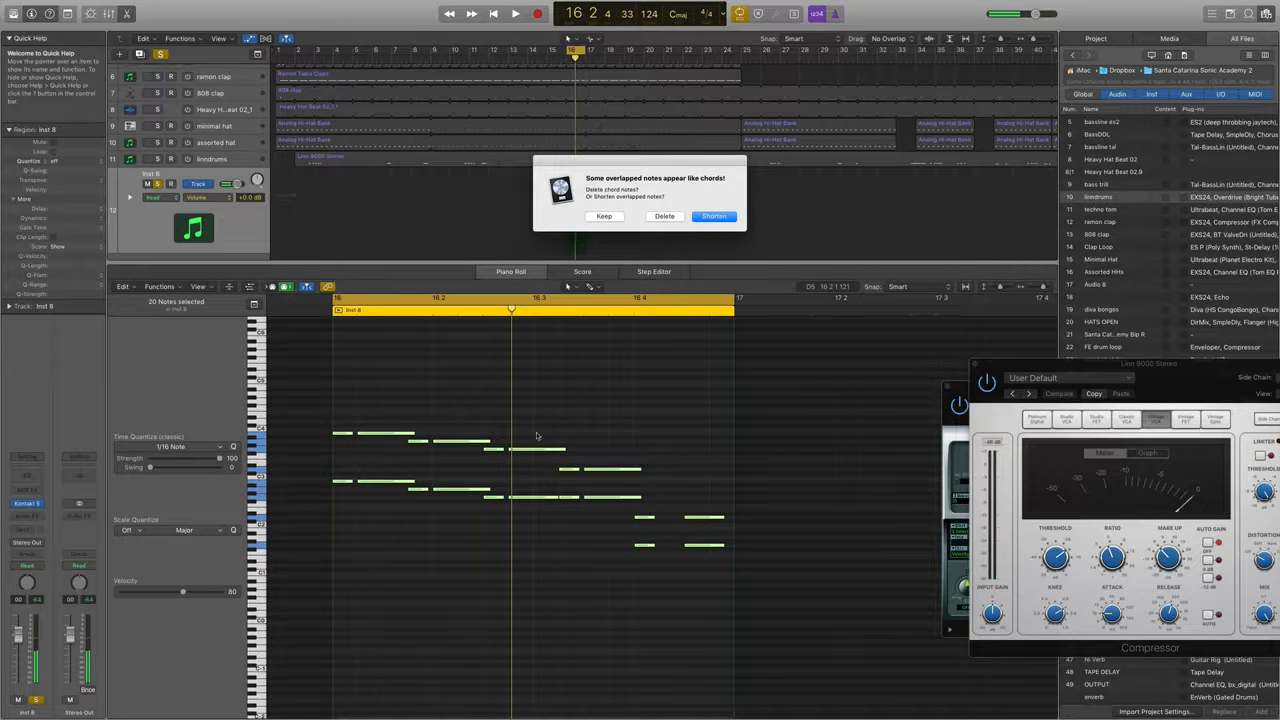
left_click(713, 216)
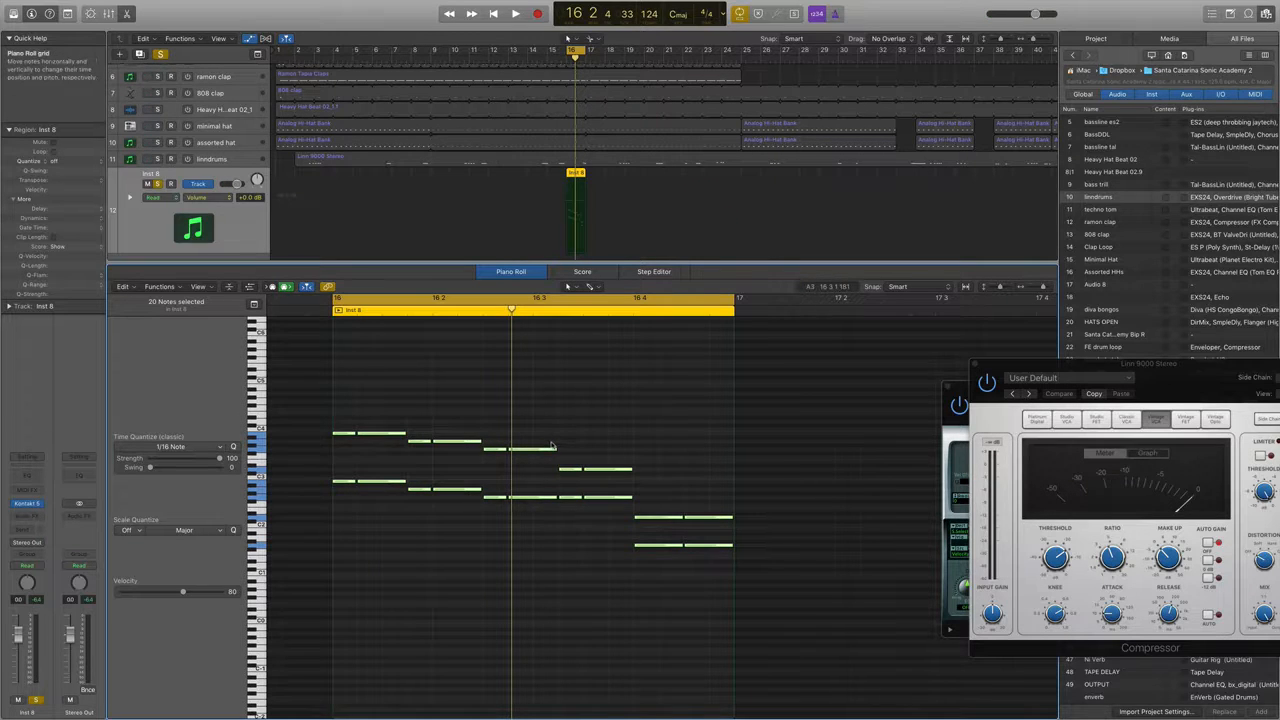
key("space")
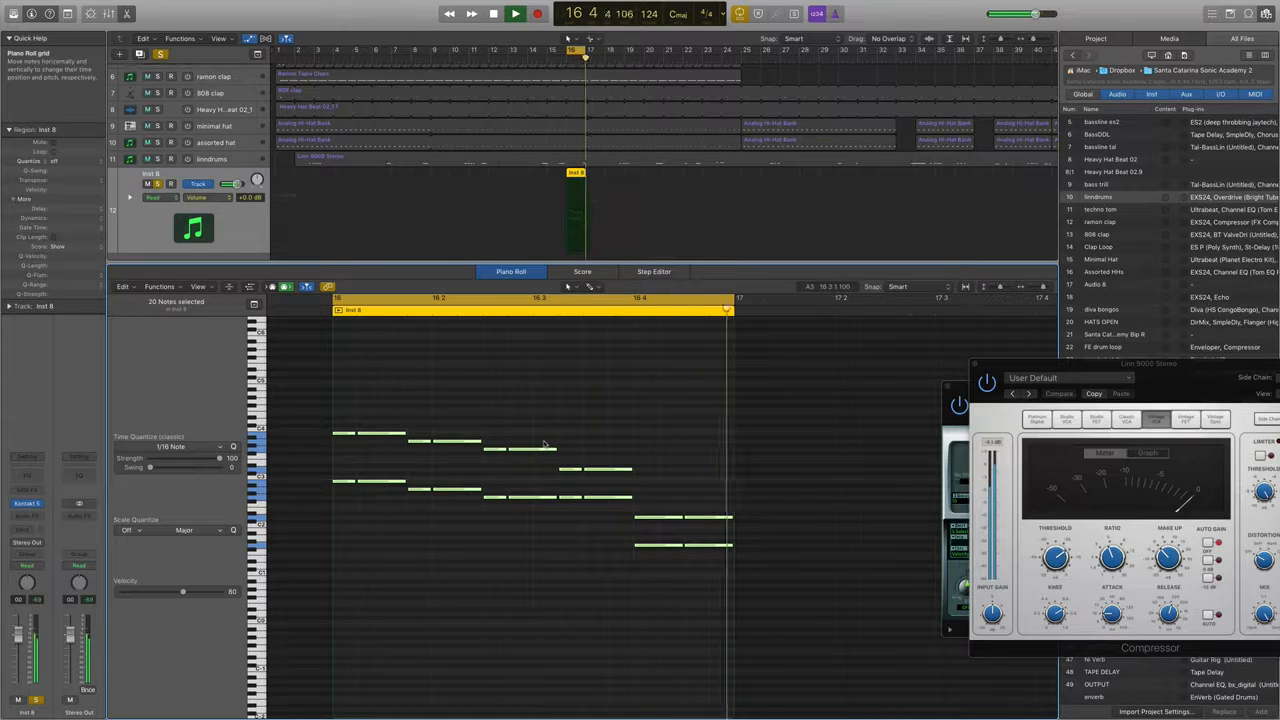
key("space")
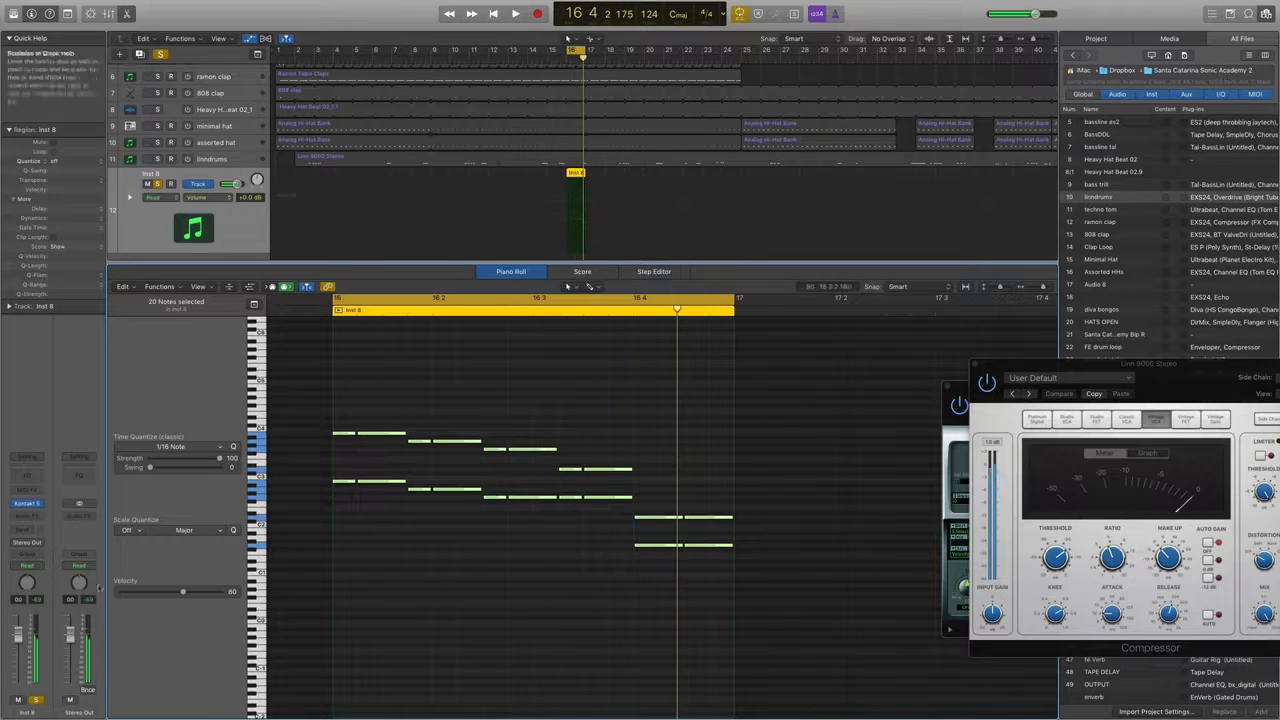
Insert a Compressor on the Inst 8 channel strip and lower its threshold during playback
left_click(41, 516)
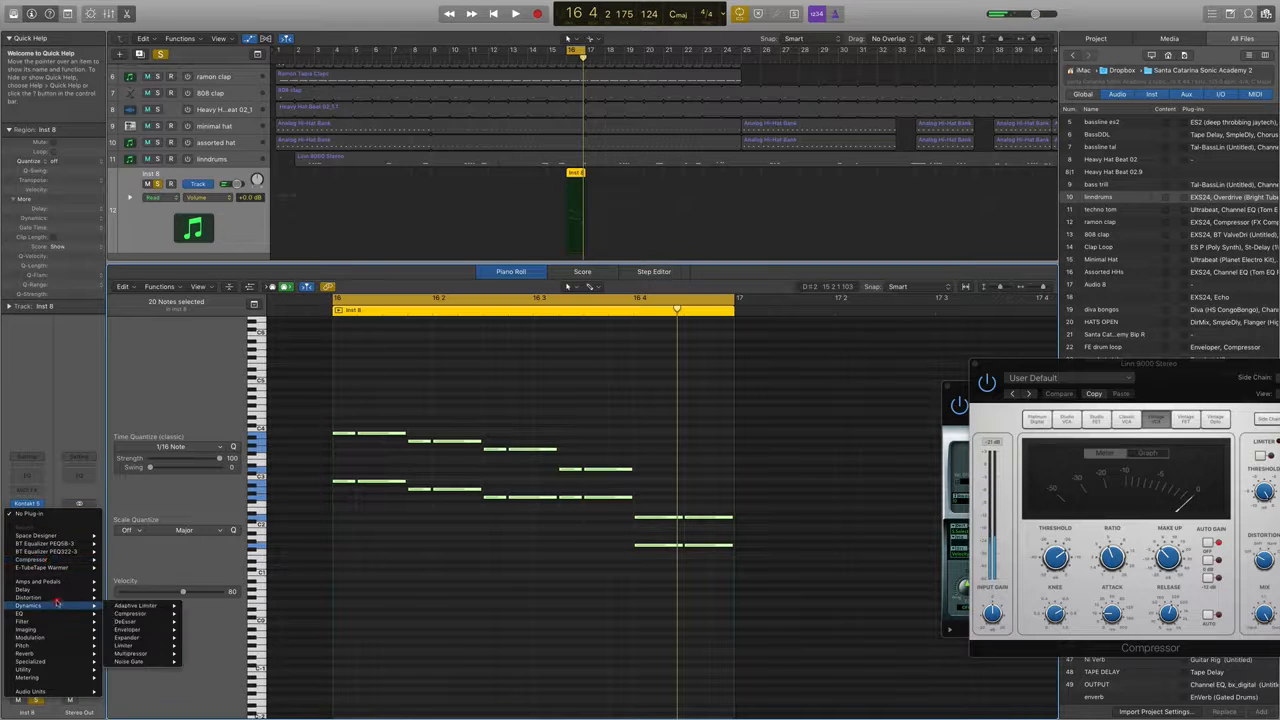
mouse_move(61, 552)
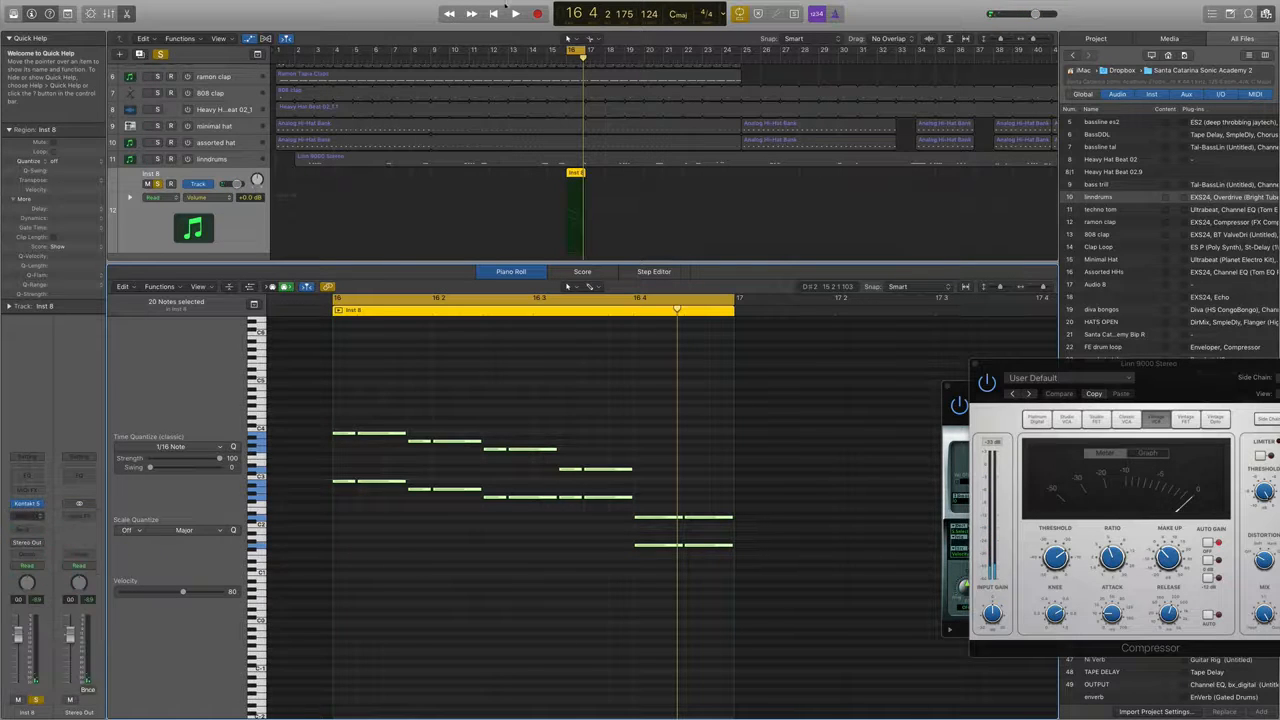
left_click(123, 559)
key("space")
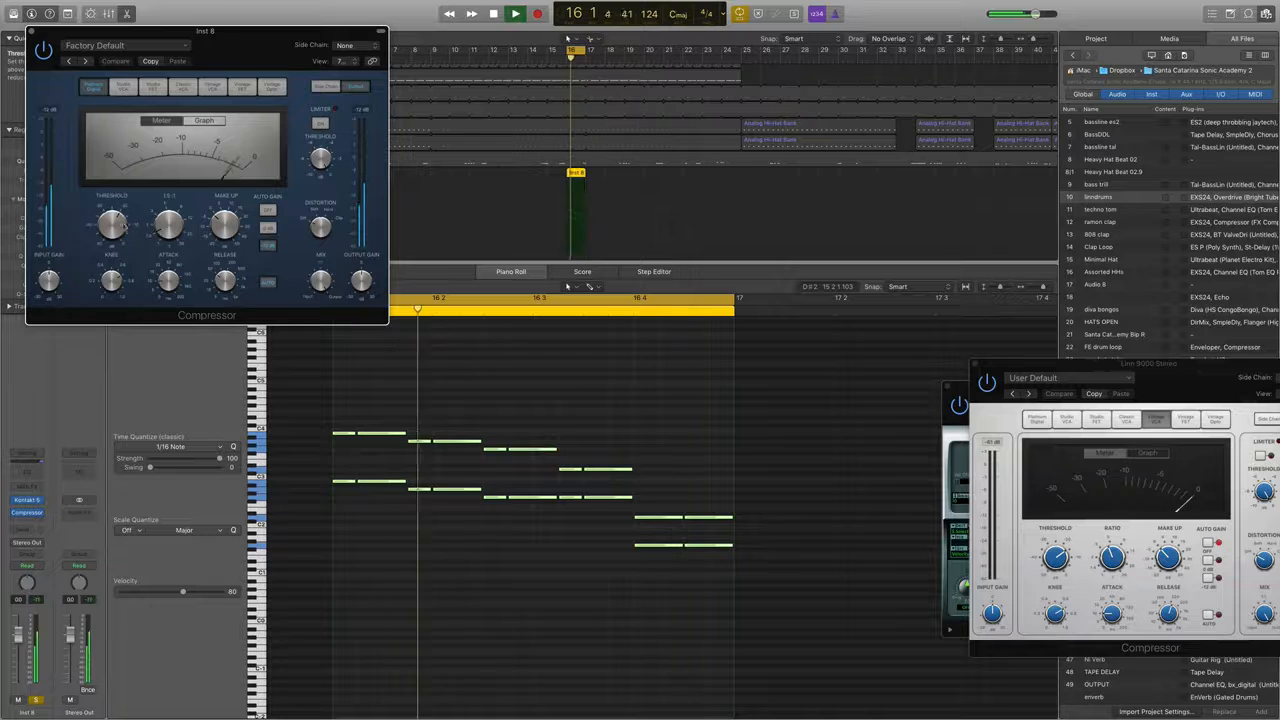
left_click_drag(112, 226, 110, 246)
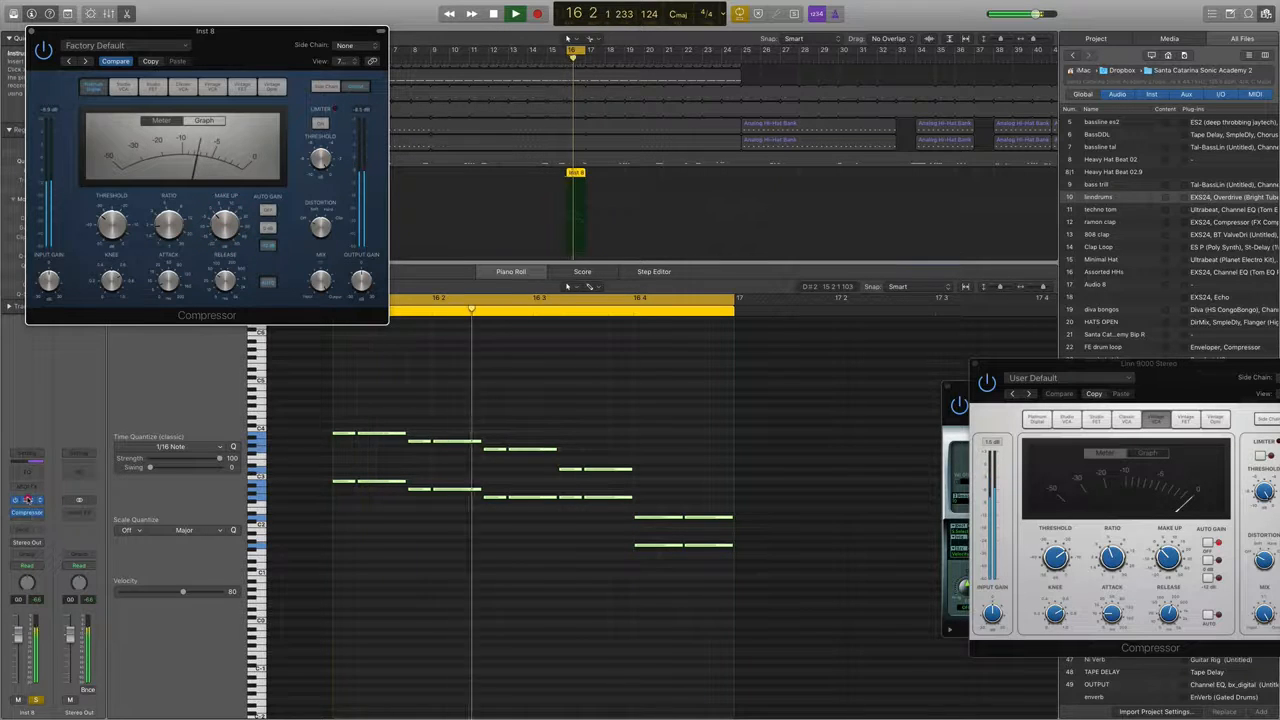
Shorten the decay of the Simmons kit's volume envelope in Kontakt to 519.9 ms
left_click(27, 499)
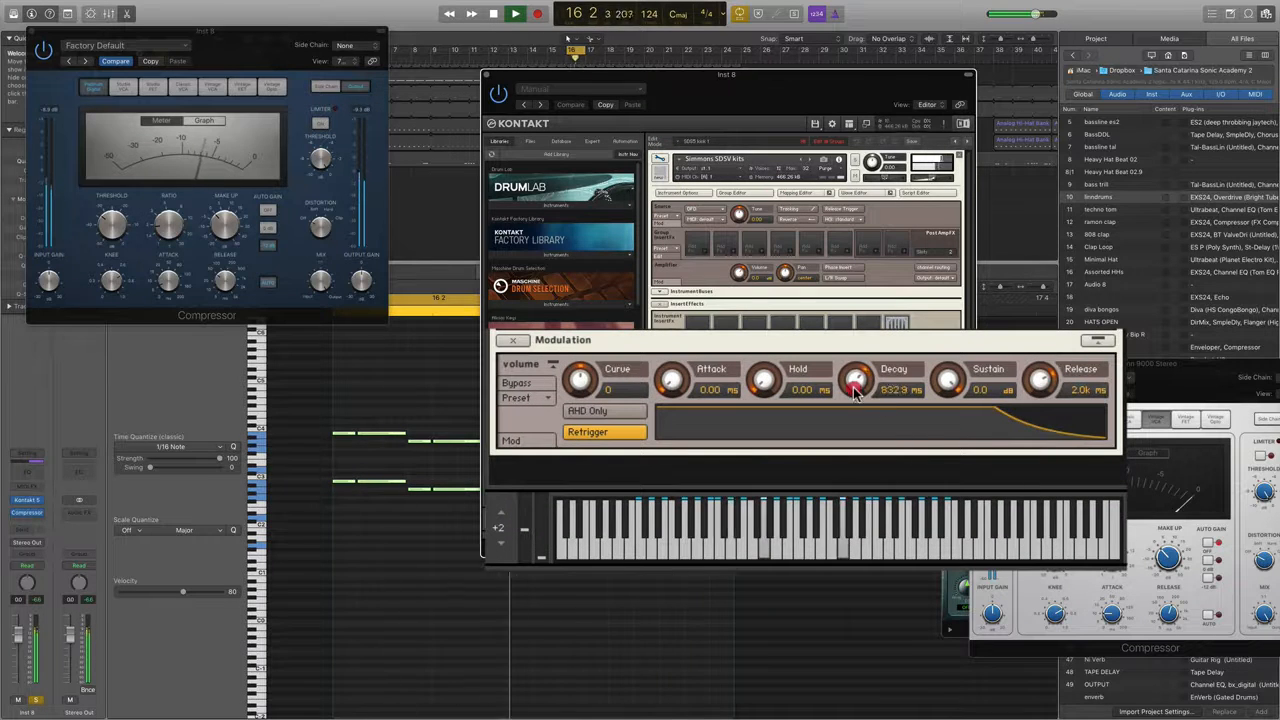
mouse_move(856, 380)
left_mouse_down()
mouse_move(843, 471)
mouse_move(849, 400)
left_mouse_up()
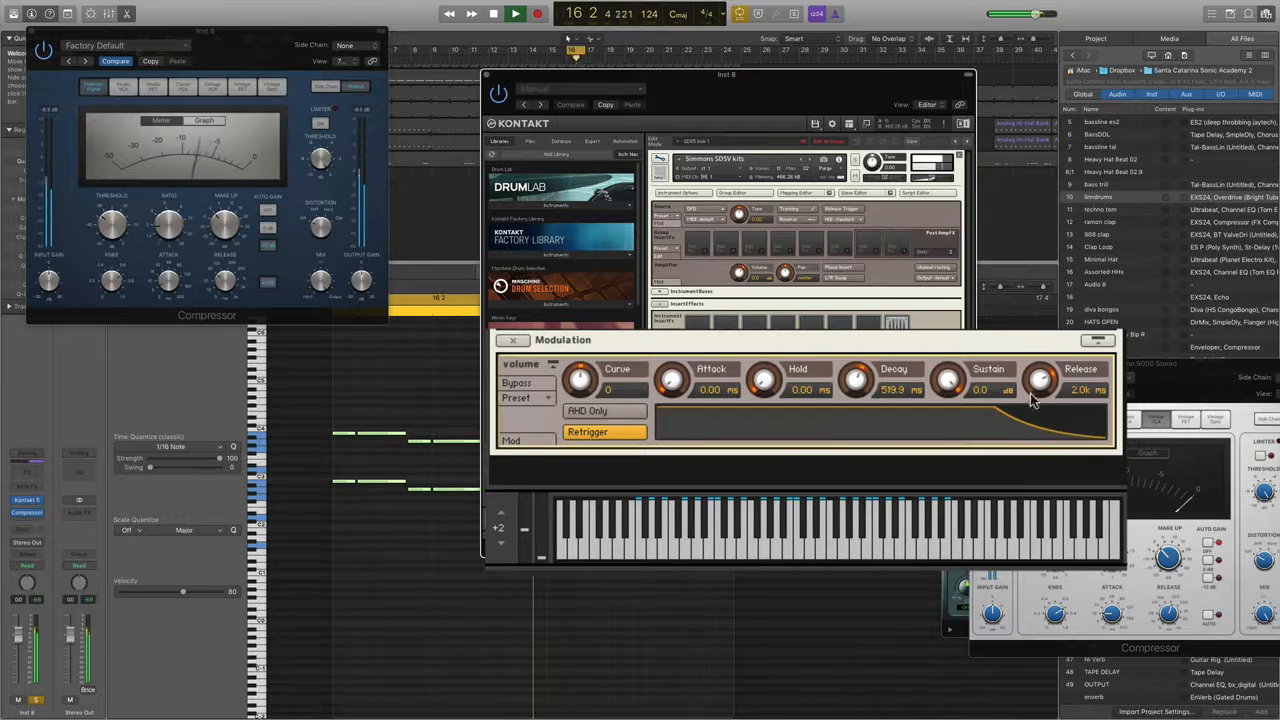
Shorten the release of the Simmons kit's volume envelope to 27.2 ms
left_click_drag(1043, 390, 1047, 475)
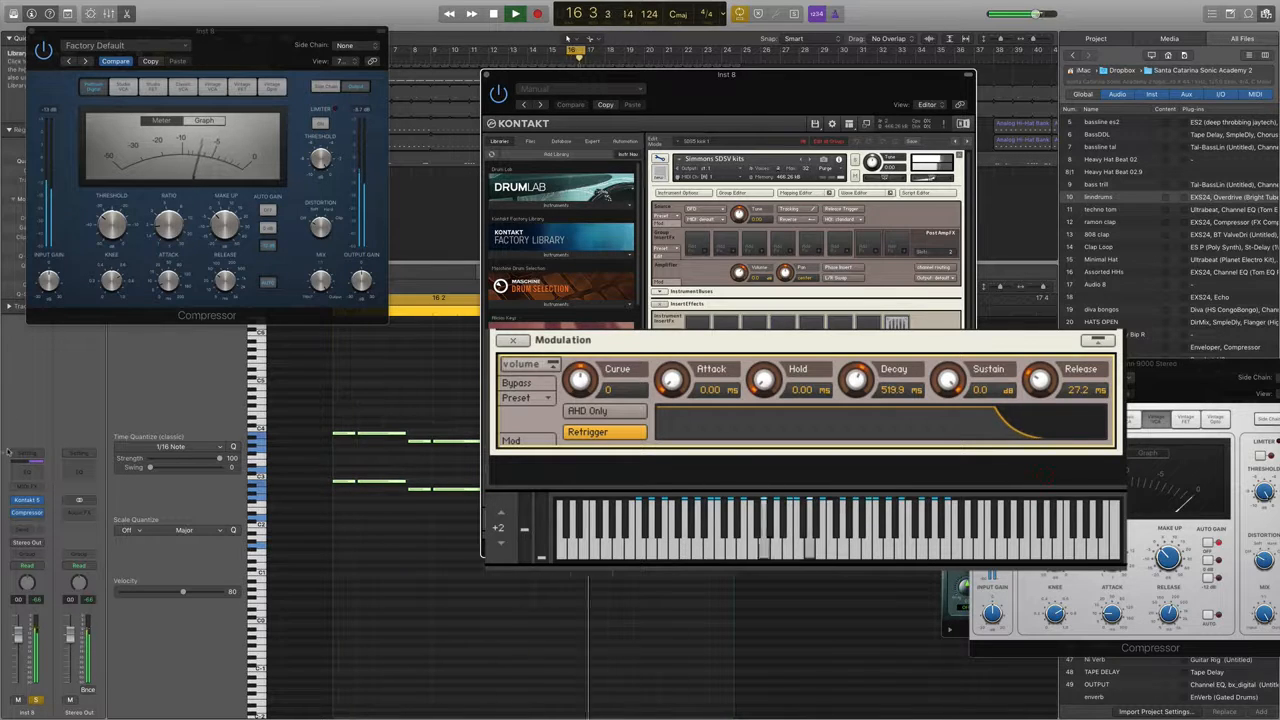
Insert the BT Equalizer PEQ5B-3 after the compressor on the Inst 8 channel strip and adjust its mid-frequency band
left_click(38, 520)
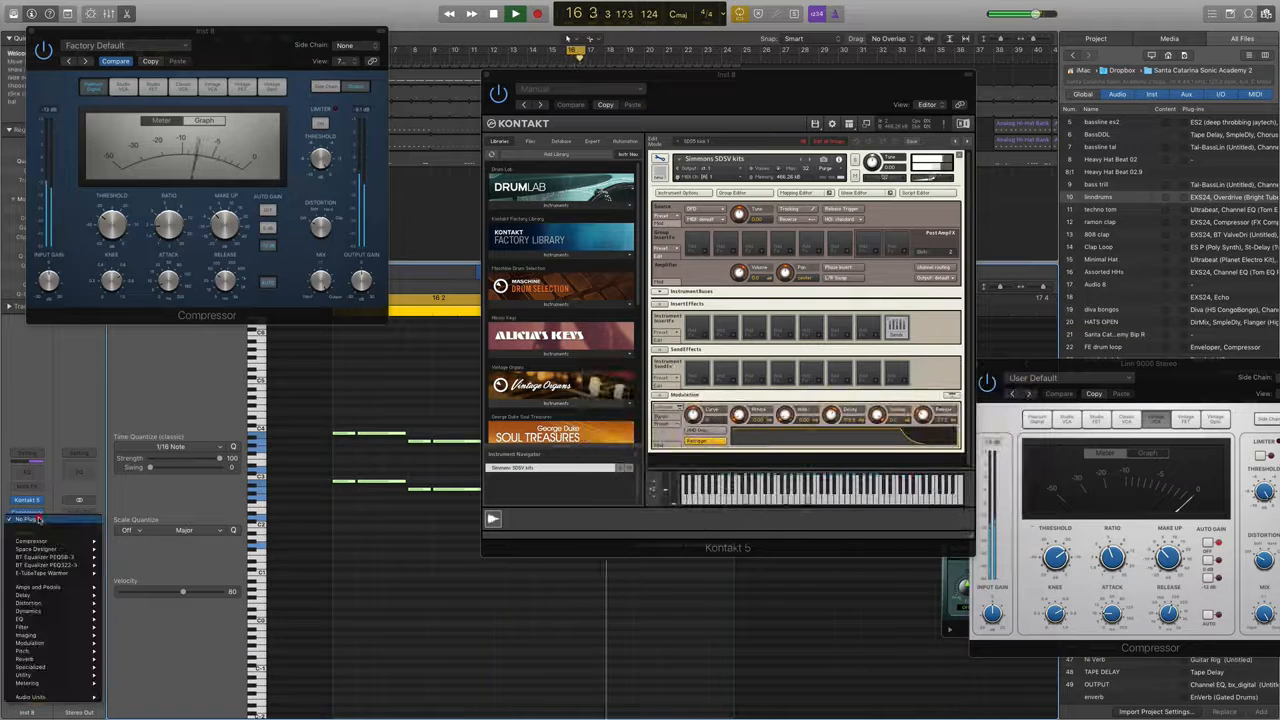
left_click(45, 556)
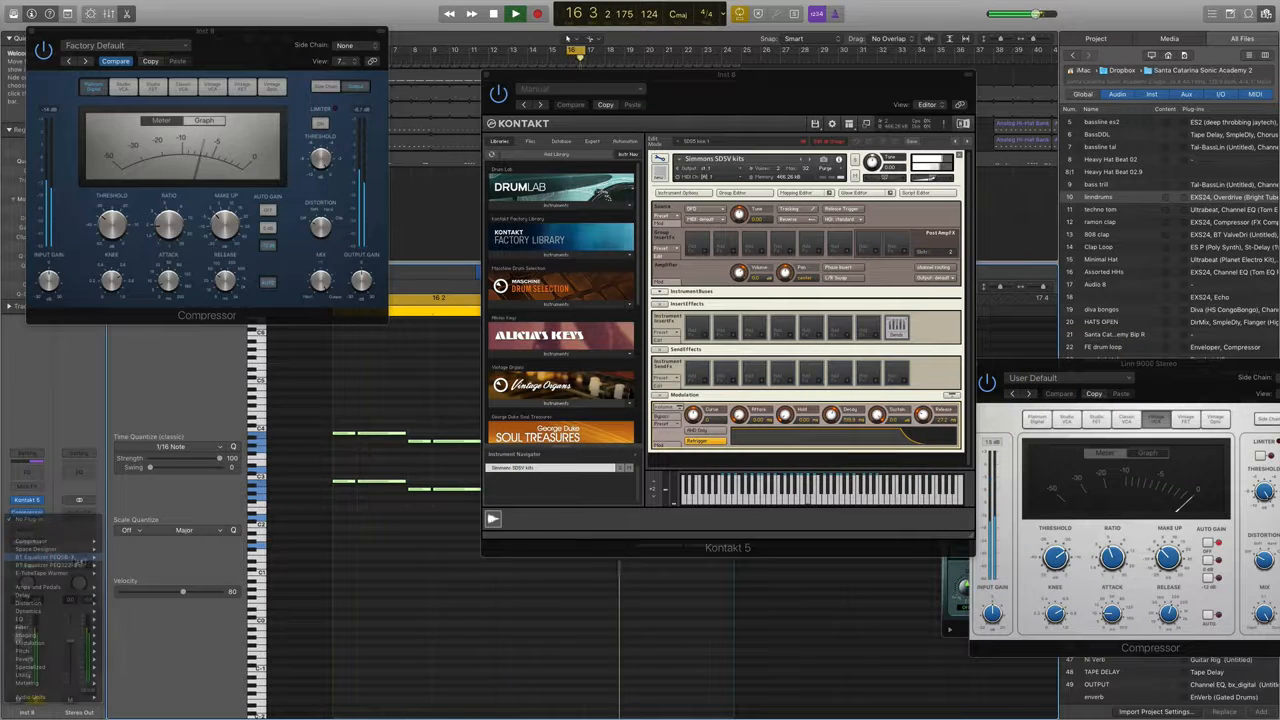
left_click_drag(266, 59, 445, 278)
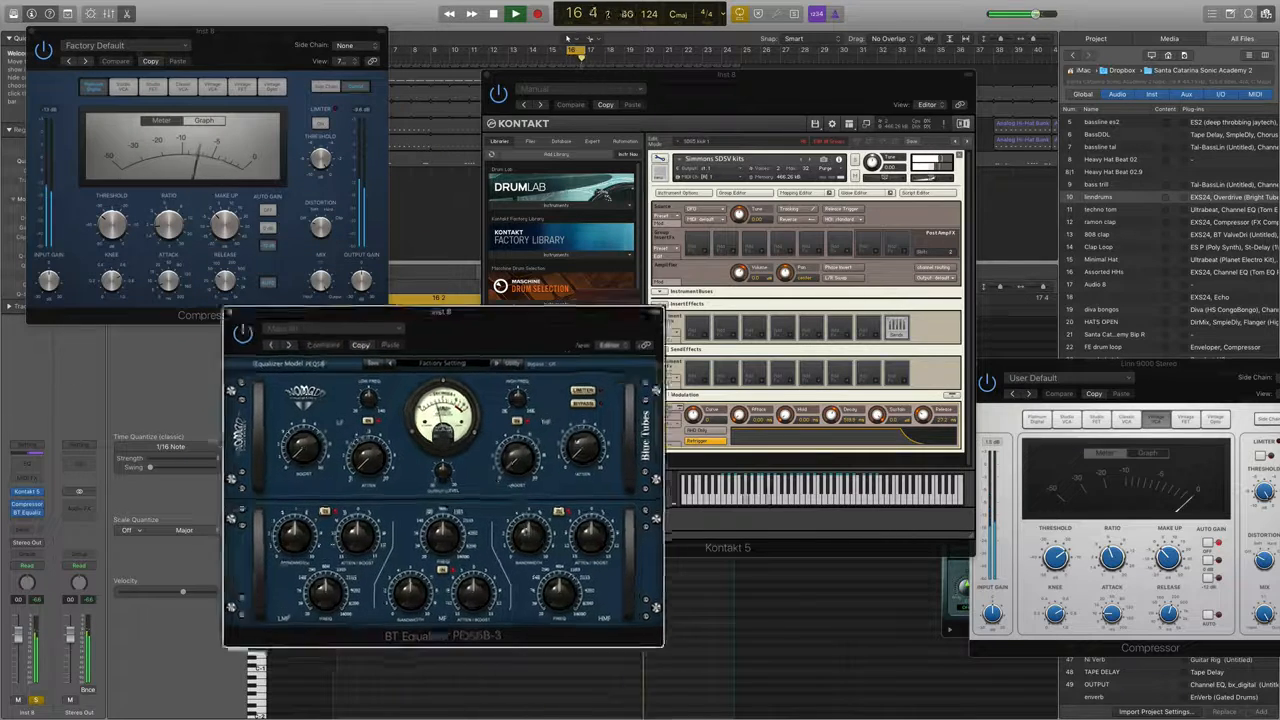
left_click_drag(441, 553, 431, 532)
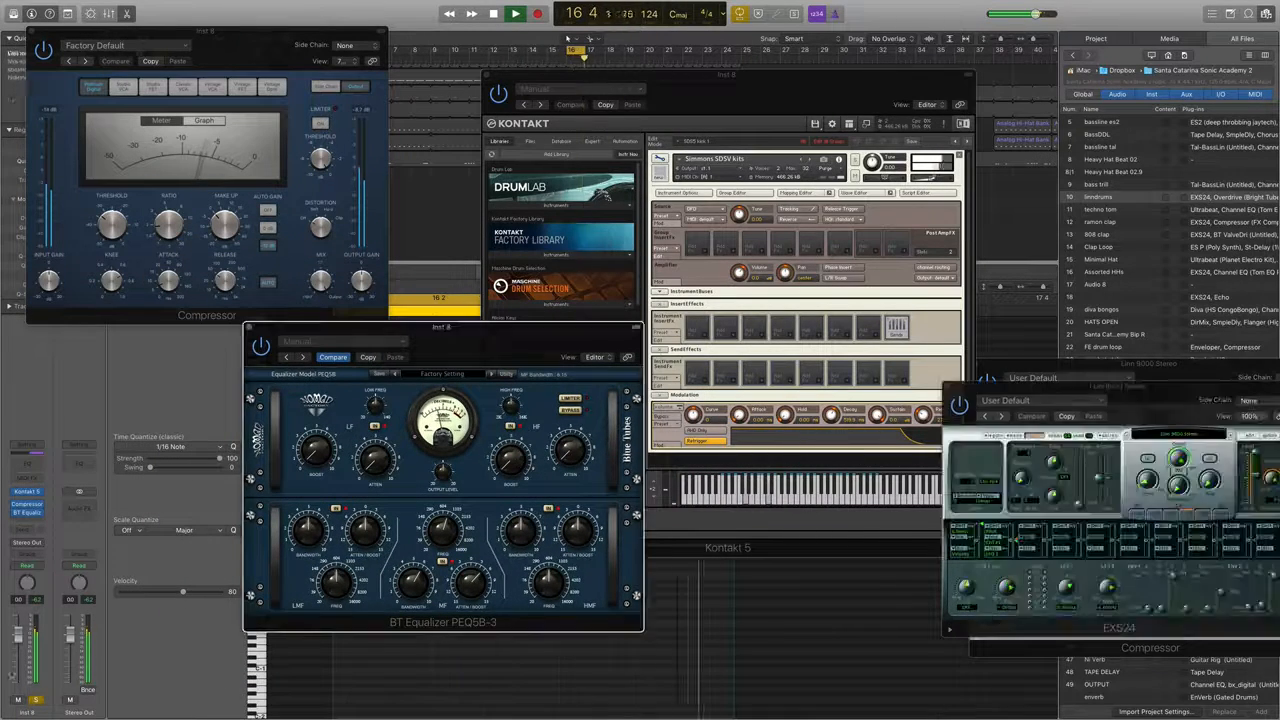
Insert Space Designer after the equalizer on Inst 8 and load the small-space gated reverb preset 0.3s Gated Chamber
left_click(40, 522)
mouse_move(55, 659)
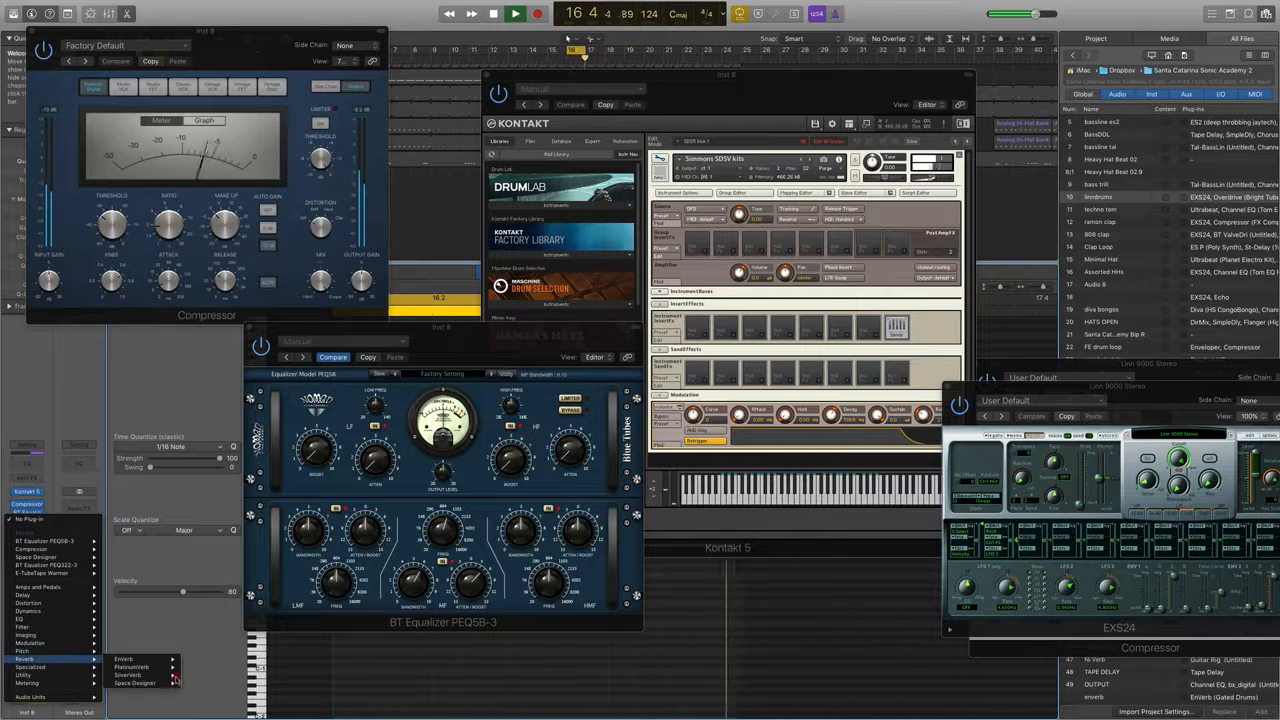
left_click(174, 681)
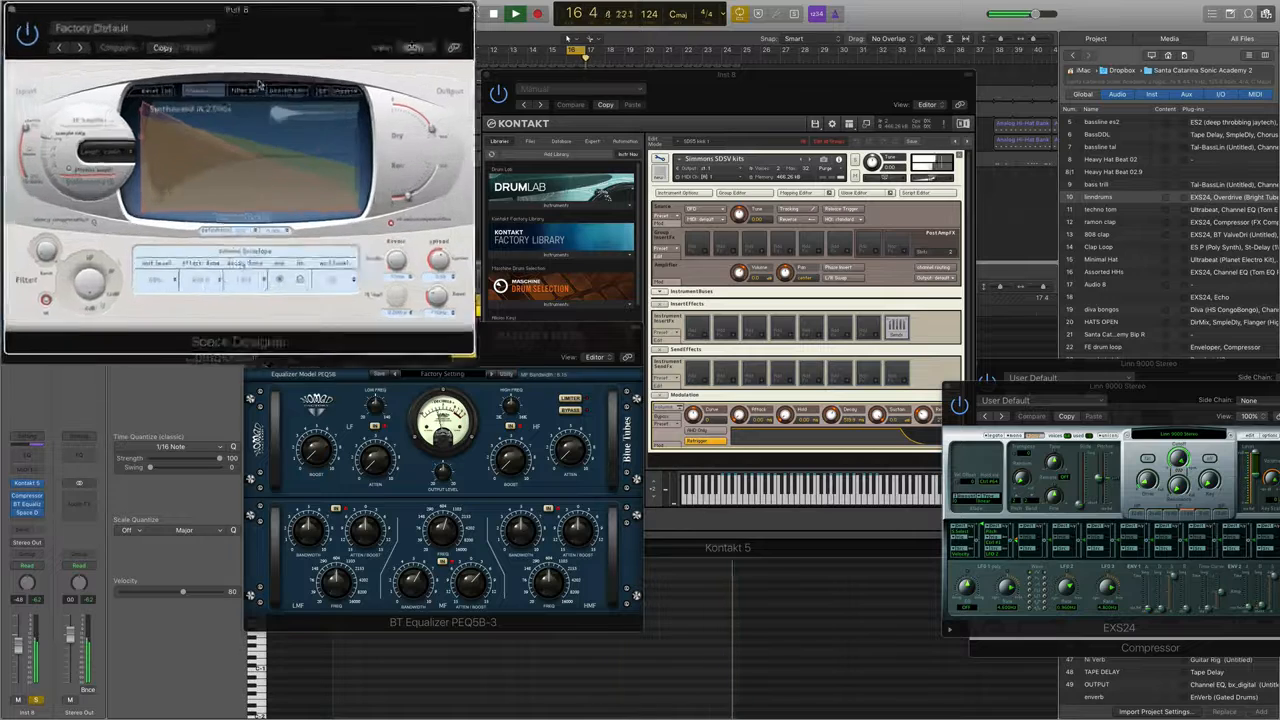
left_click(110, 33)
mouse_move(110, 376)
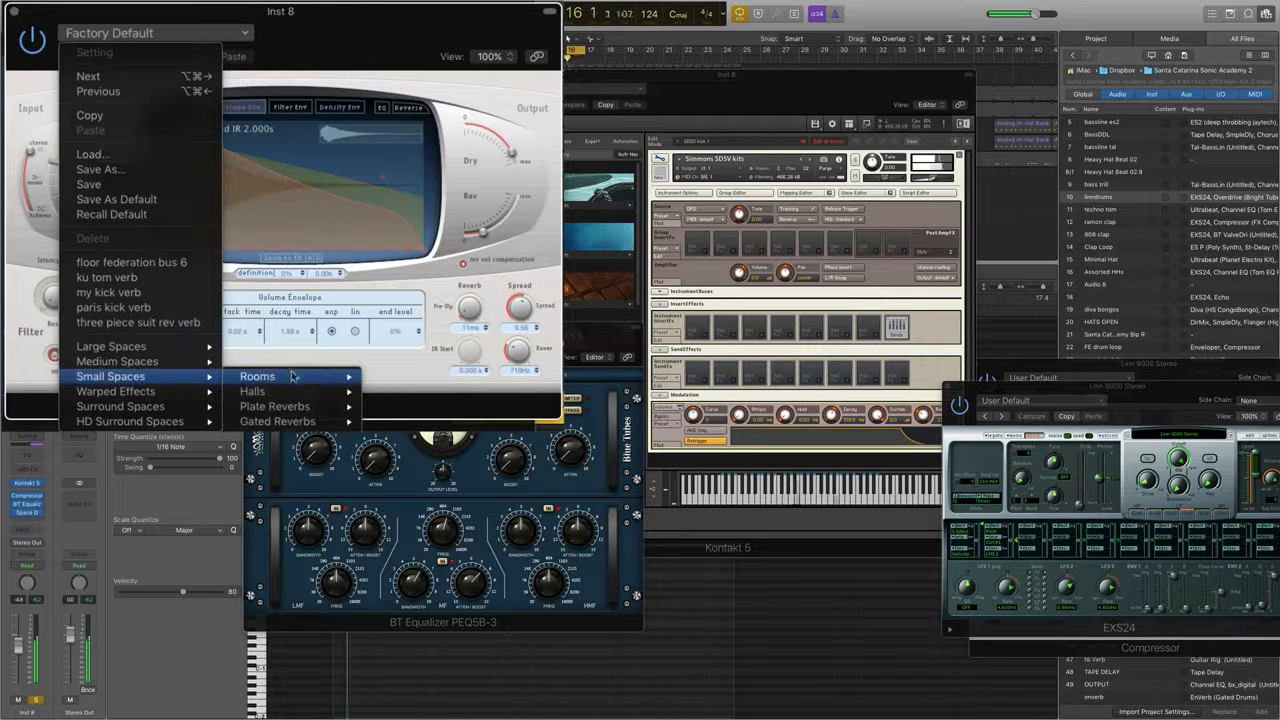
mouse_move(277, 421)
left_click(430, 423)
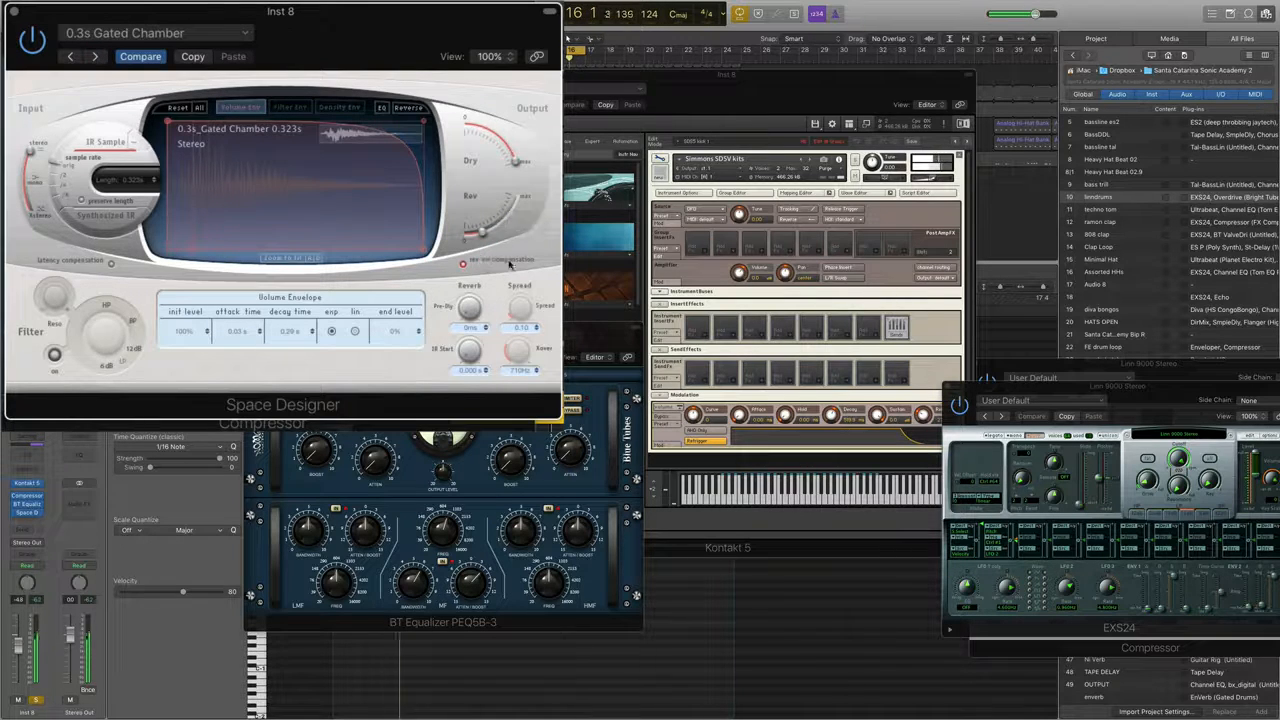
Close the Kontakt 5 and Inst 8 Compressor windows and move Space Designer clear of the track area
left_click(876, 433)
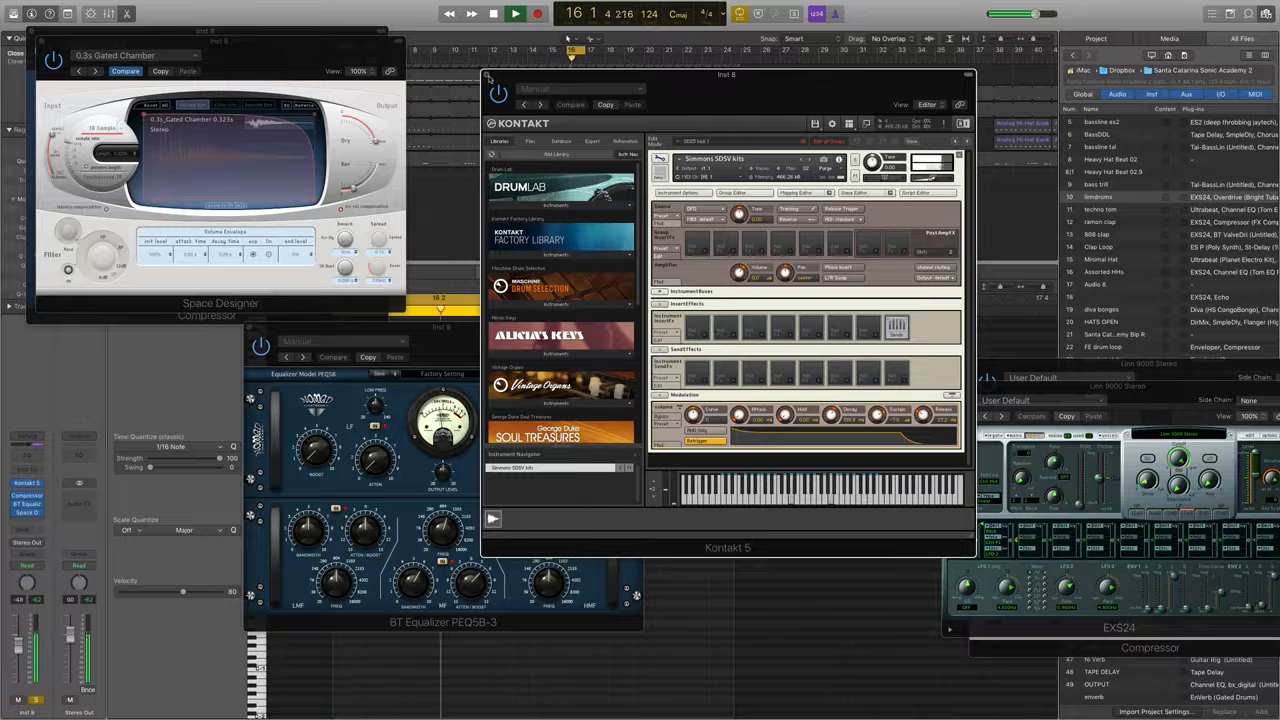
left_click(488, 76)
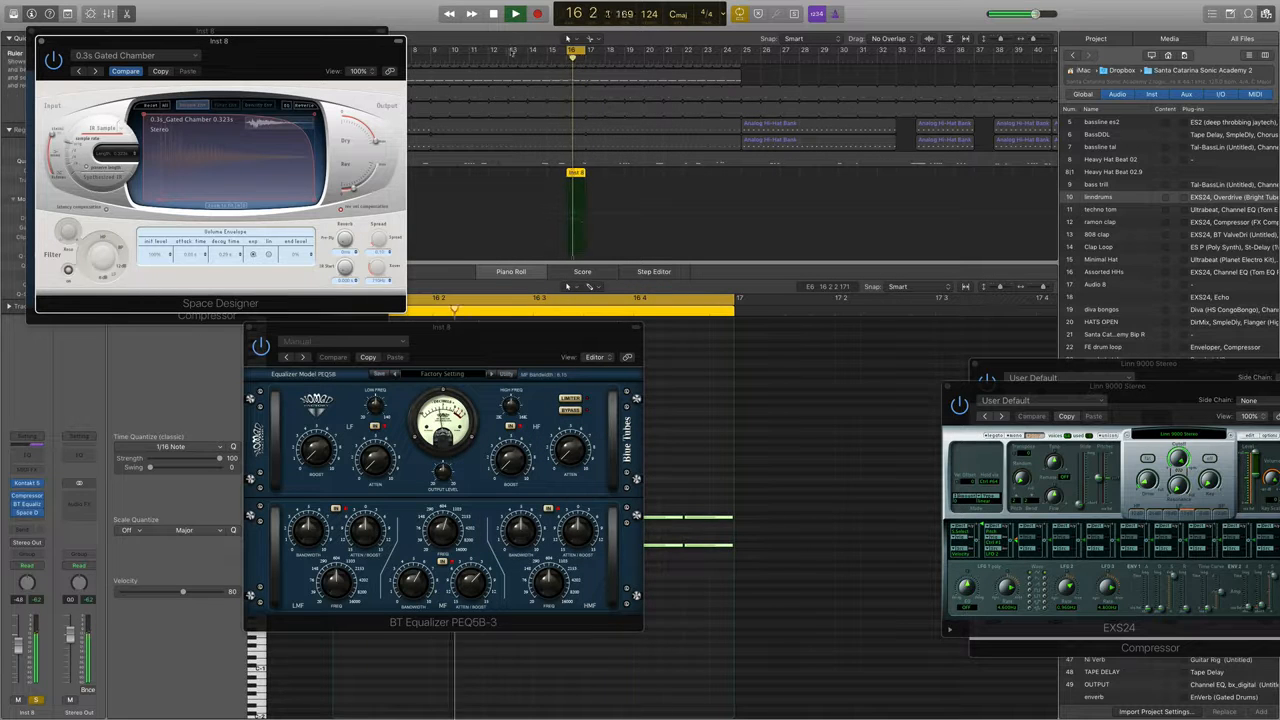
left_click_drag(248, 46, 905, 313)
left_click(33, 32)
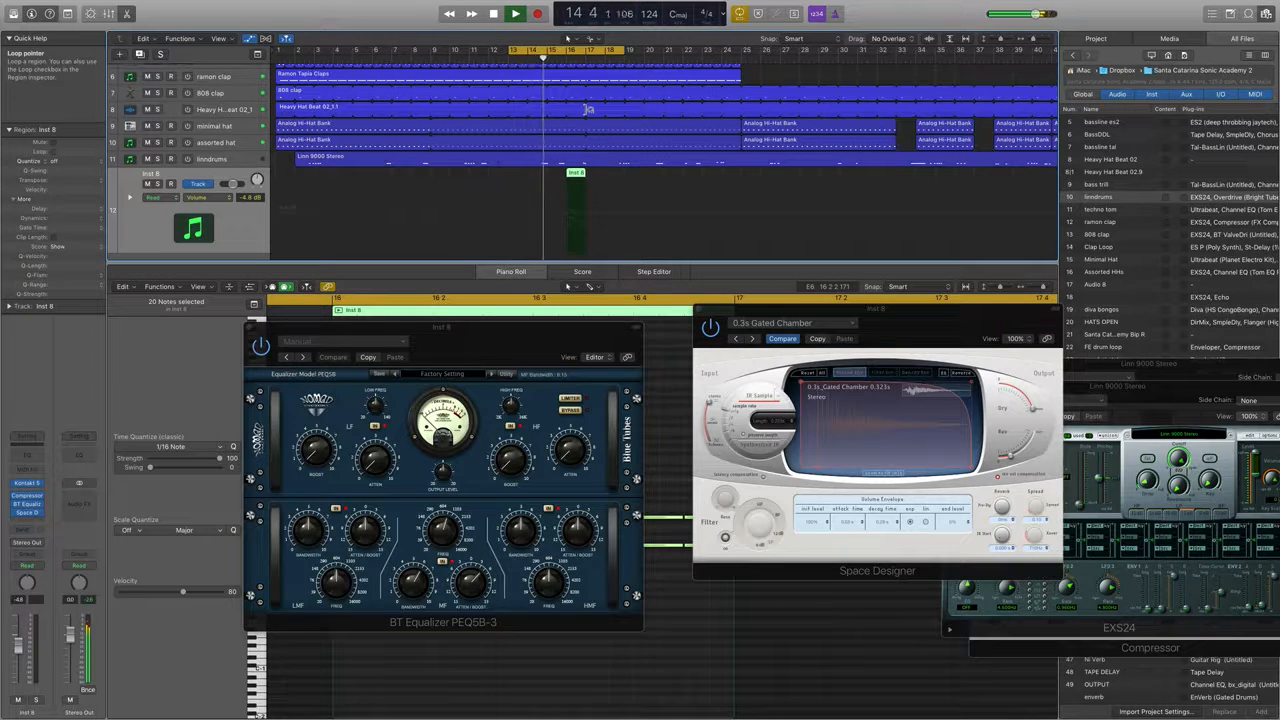
Raise the Inst 8 channel volume to -2.9 dB and play the tom fill together with the other drum tracks
left_click_drag(18, 648, 18, 629)
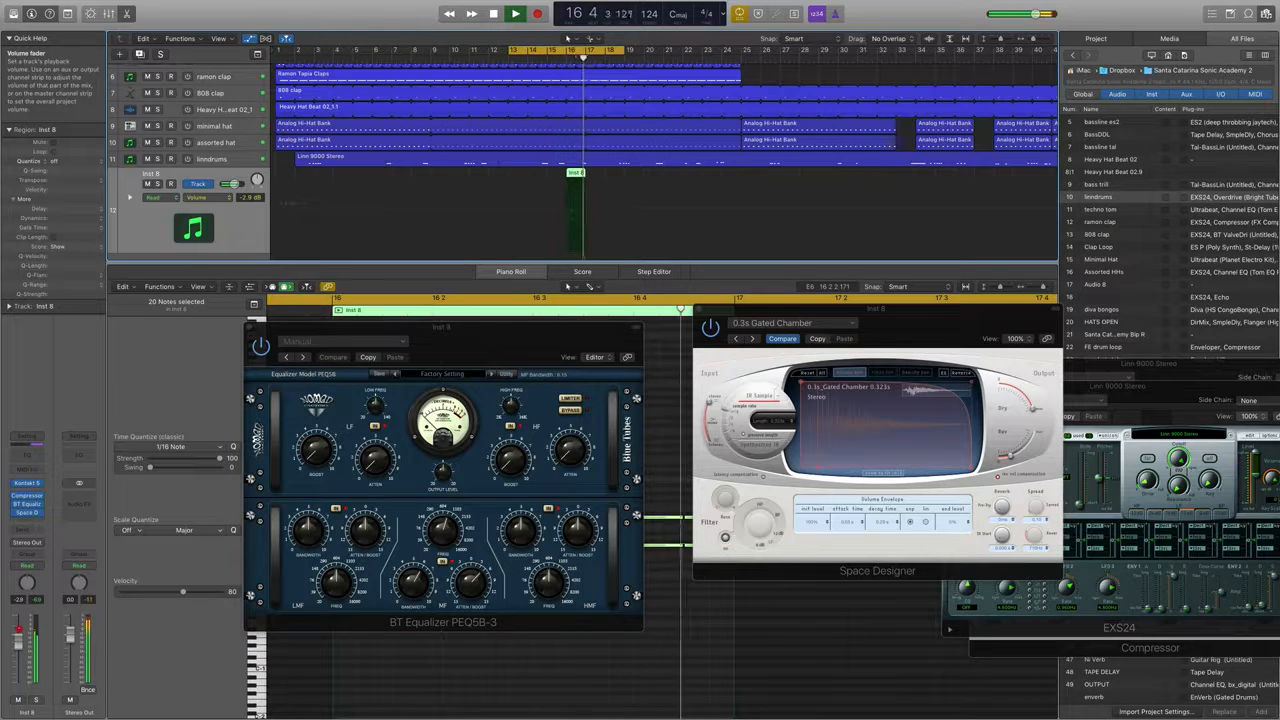
key("space")
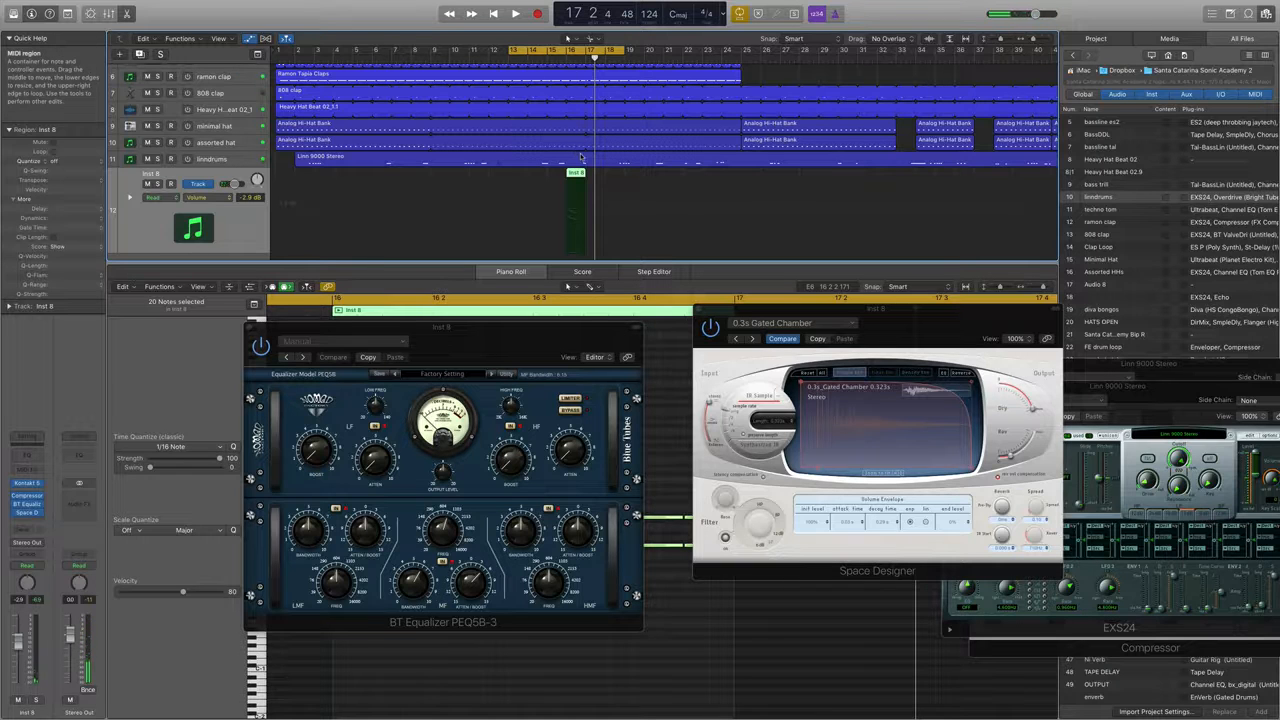
key("space")
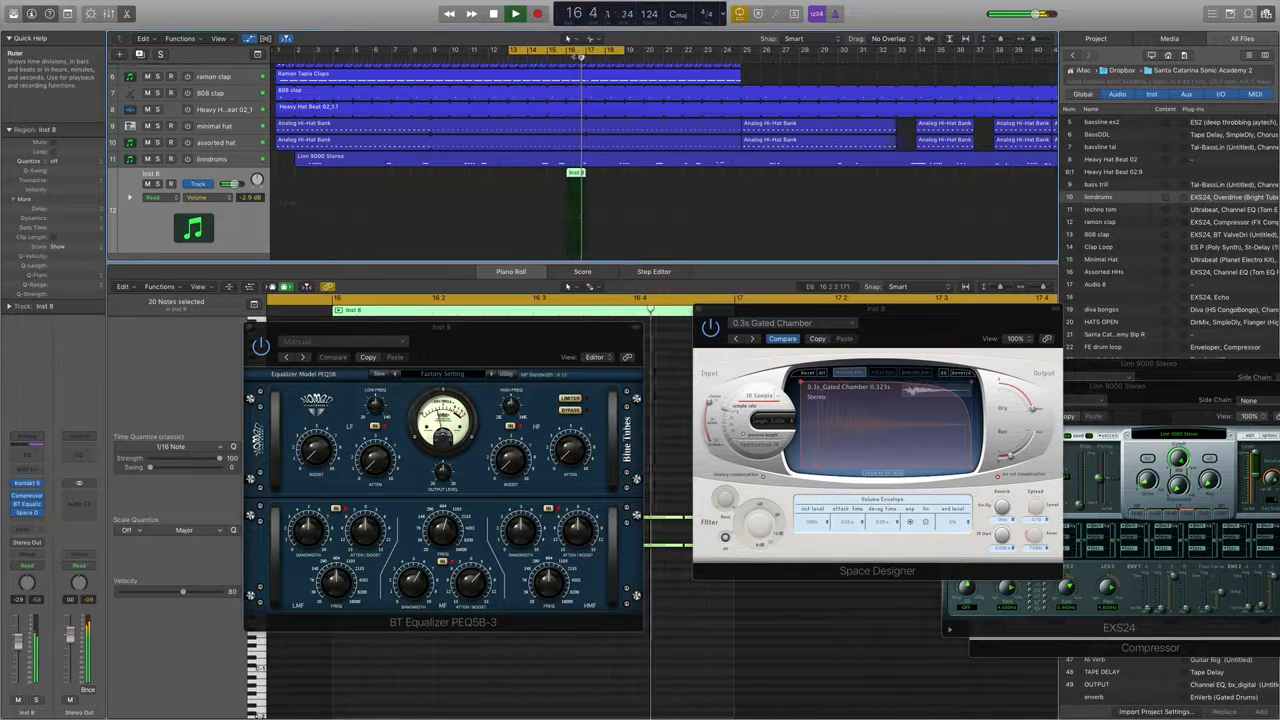
key("space")
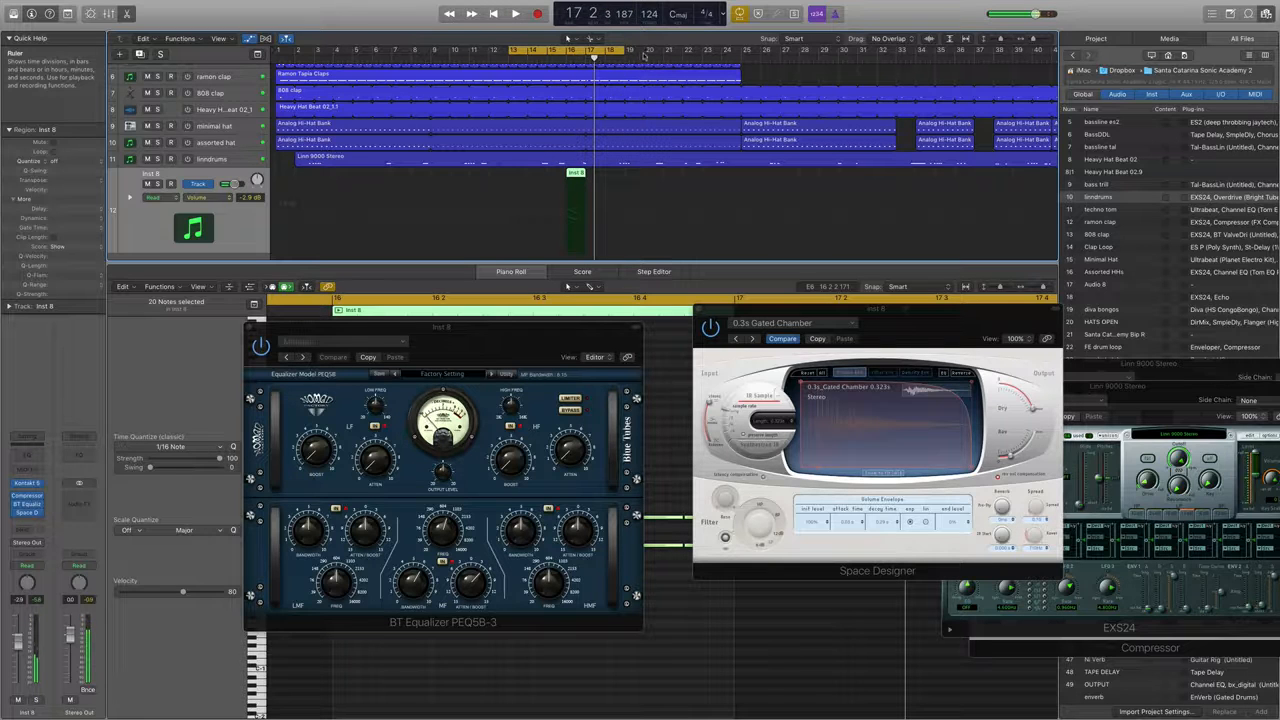